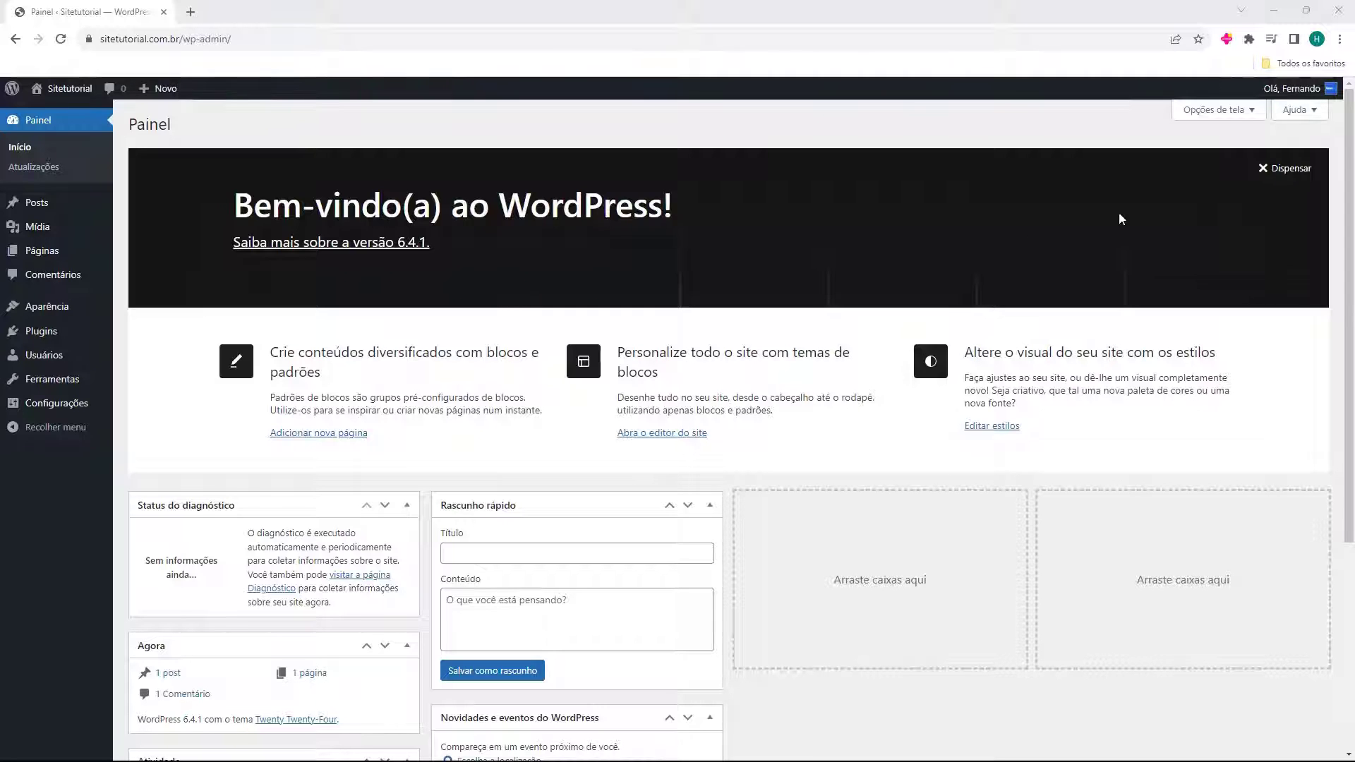
- Dismiss the dashboard welcome banner and collapse the "Novidades e eventos do WordPress" box
{"action": "left_click", "coordinate": [1297, 170]}
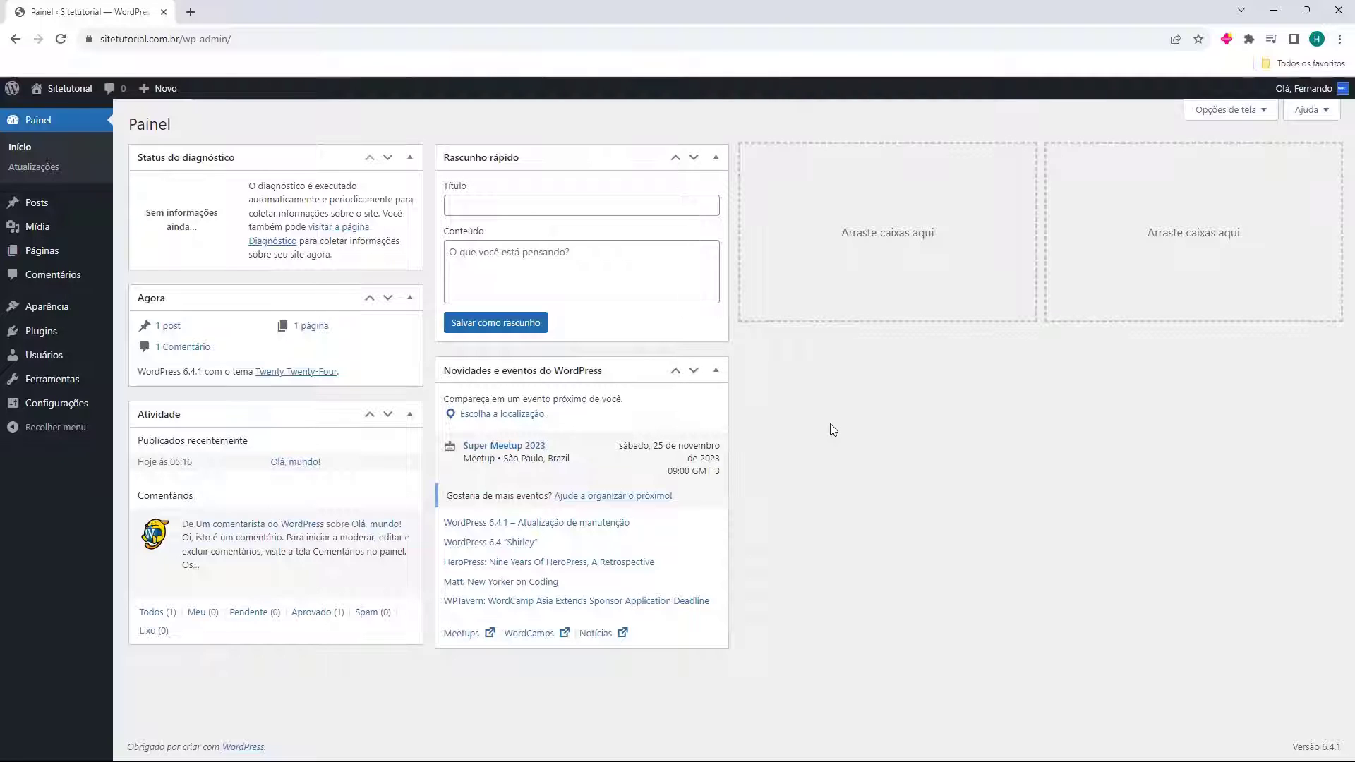
{"action": "left_click", "coordinate": [716, 371]}
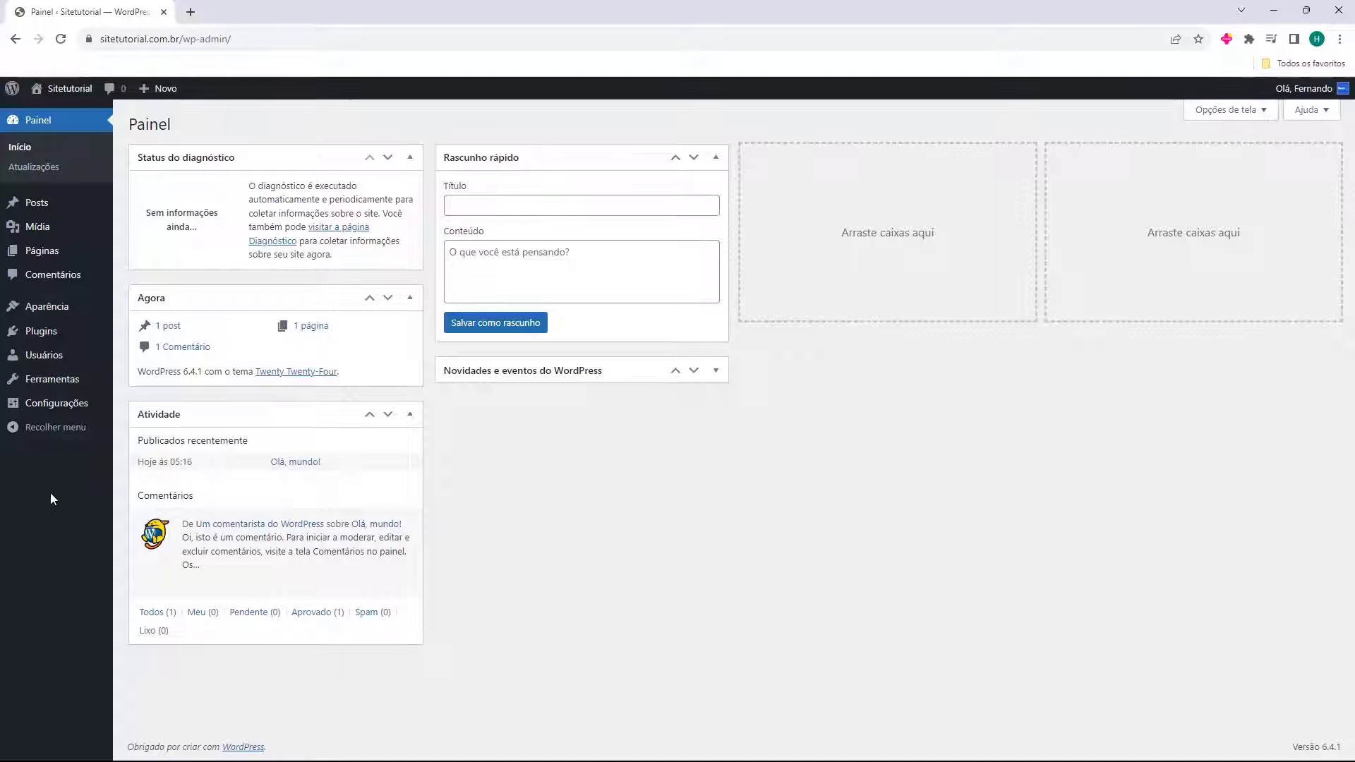
{"action": "left_click", "coordinate": [35, 172]}
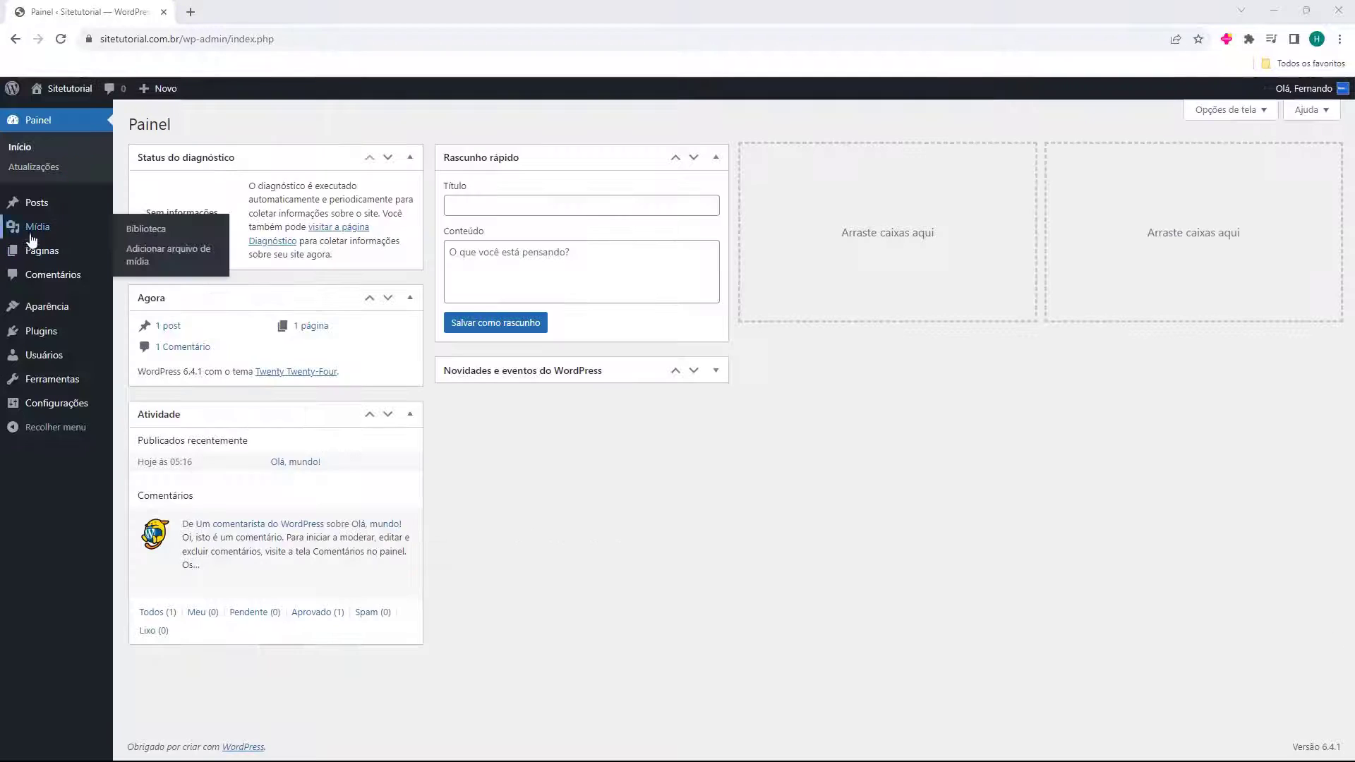
- Open the posts list and view the published "Olá, mundo!" post in a separate browser tab, closing that tab when done
{"action": "mouse_move", "coordinate": [57, 207]}
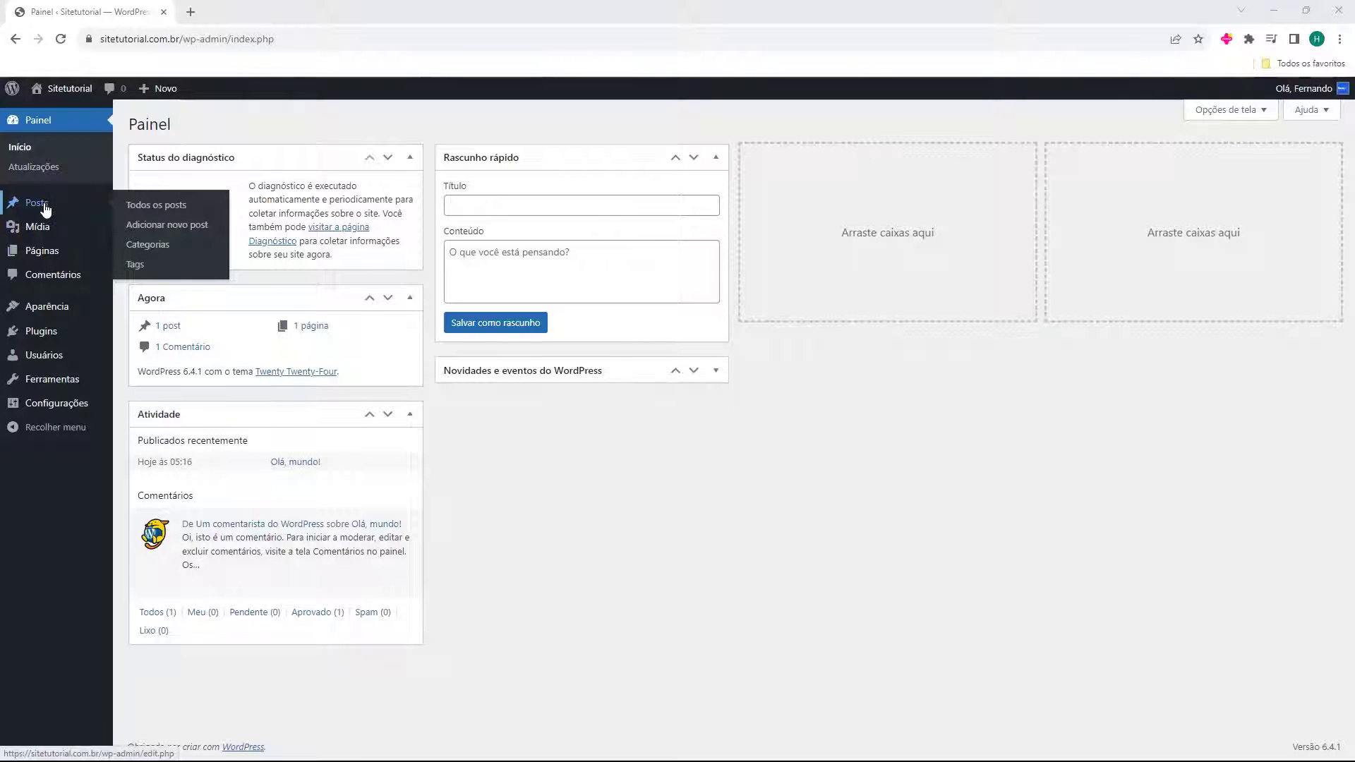
{"action": "left_click", "coordinate": [45, 207]}
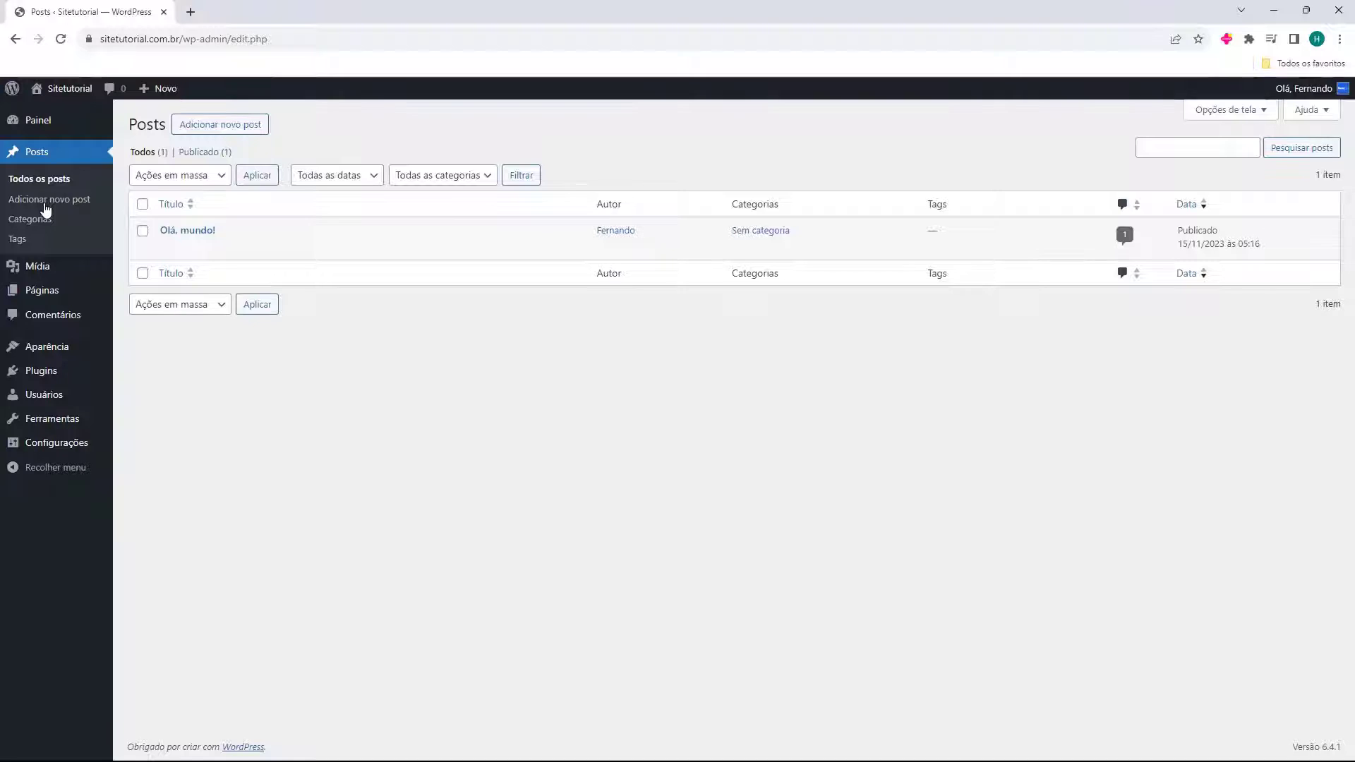
{"action": "mouse_move", "coordinate": [169, 243]}
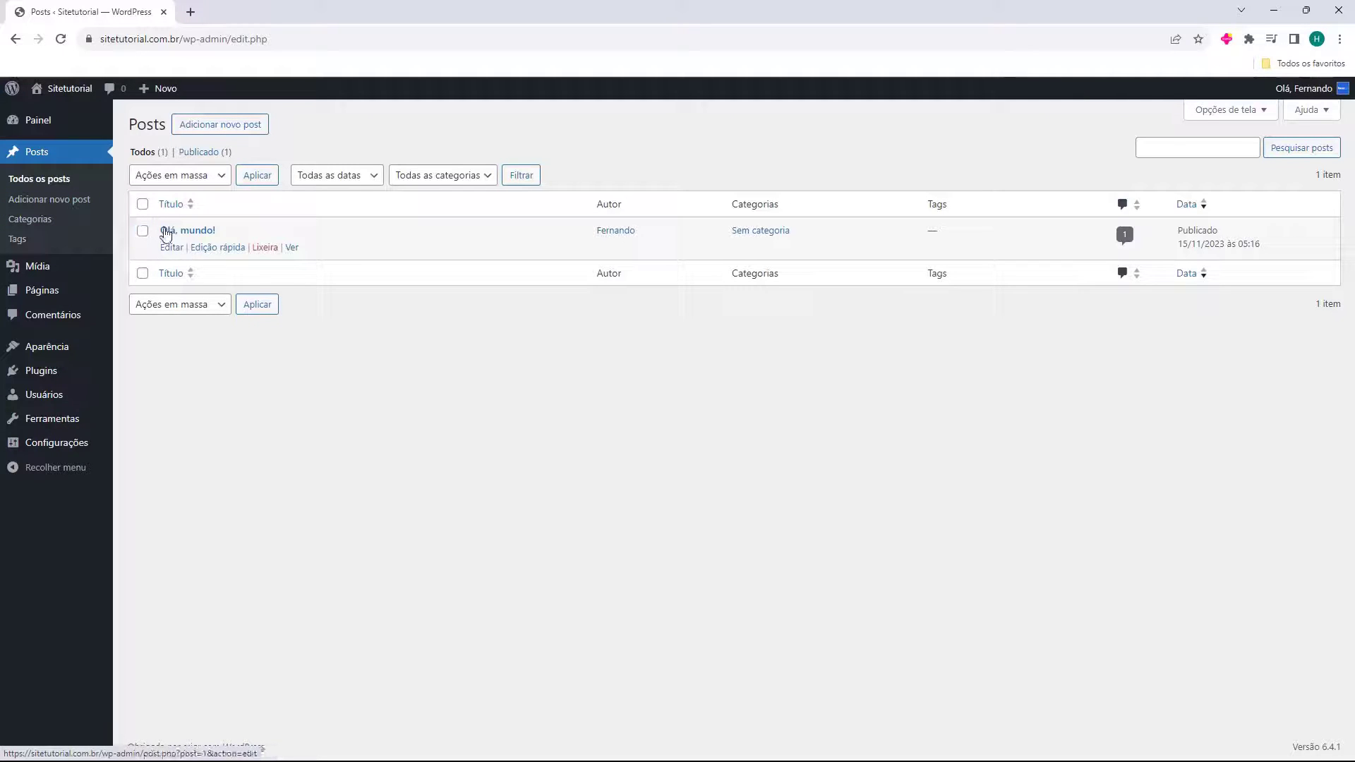
{"action": "middle_click", "coordinate": [289, 249]}
{"action": "left_click", "coordinate": [212, 8]}
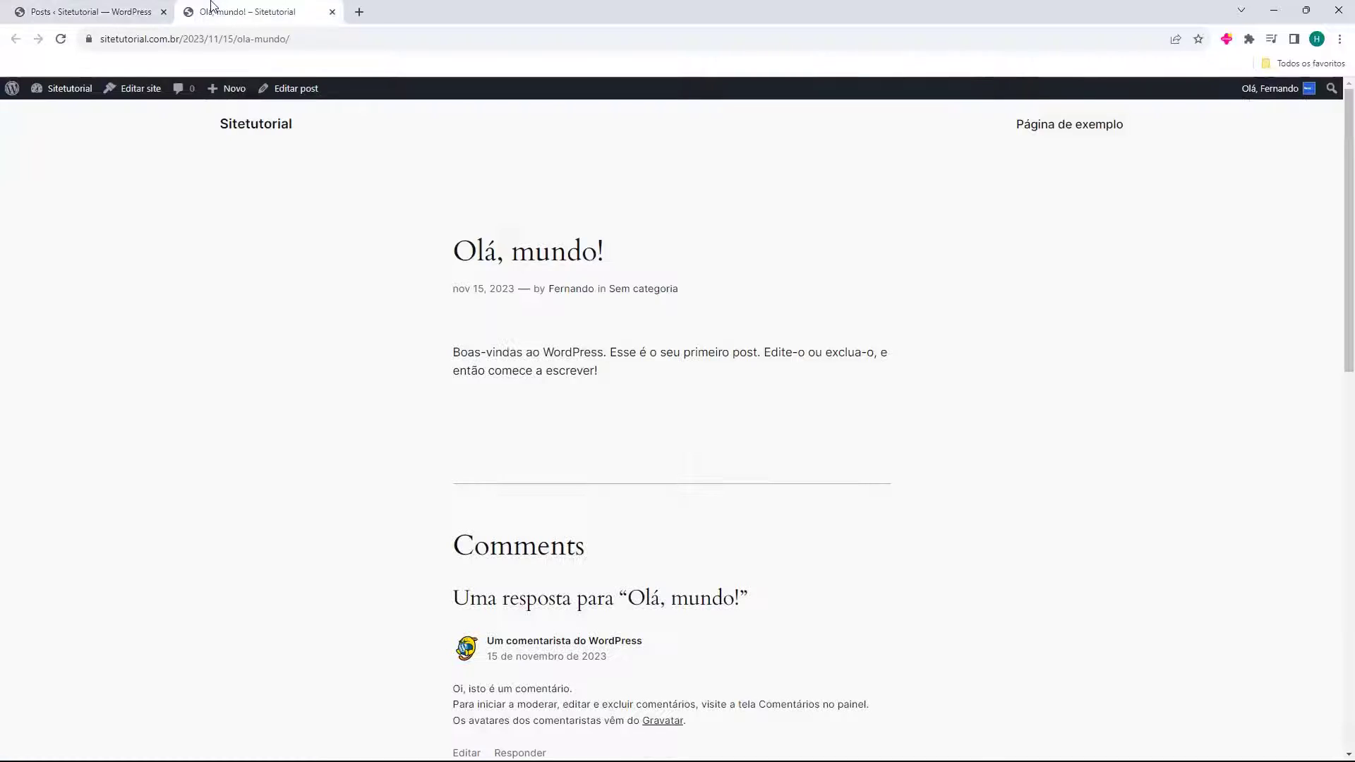
{"action": "scroll", "coordinate": [293, 311], "scroll_direction": "down", "scroll_amount": 7}
{"action": "scroll", "coordinate": [369, 454], "scroll_direction": "up", "scroll_amount": 7}
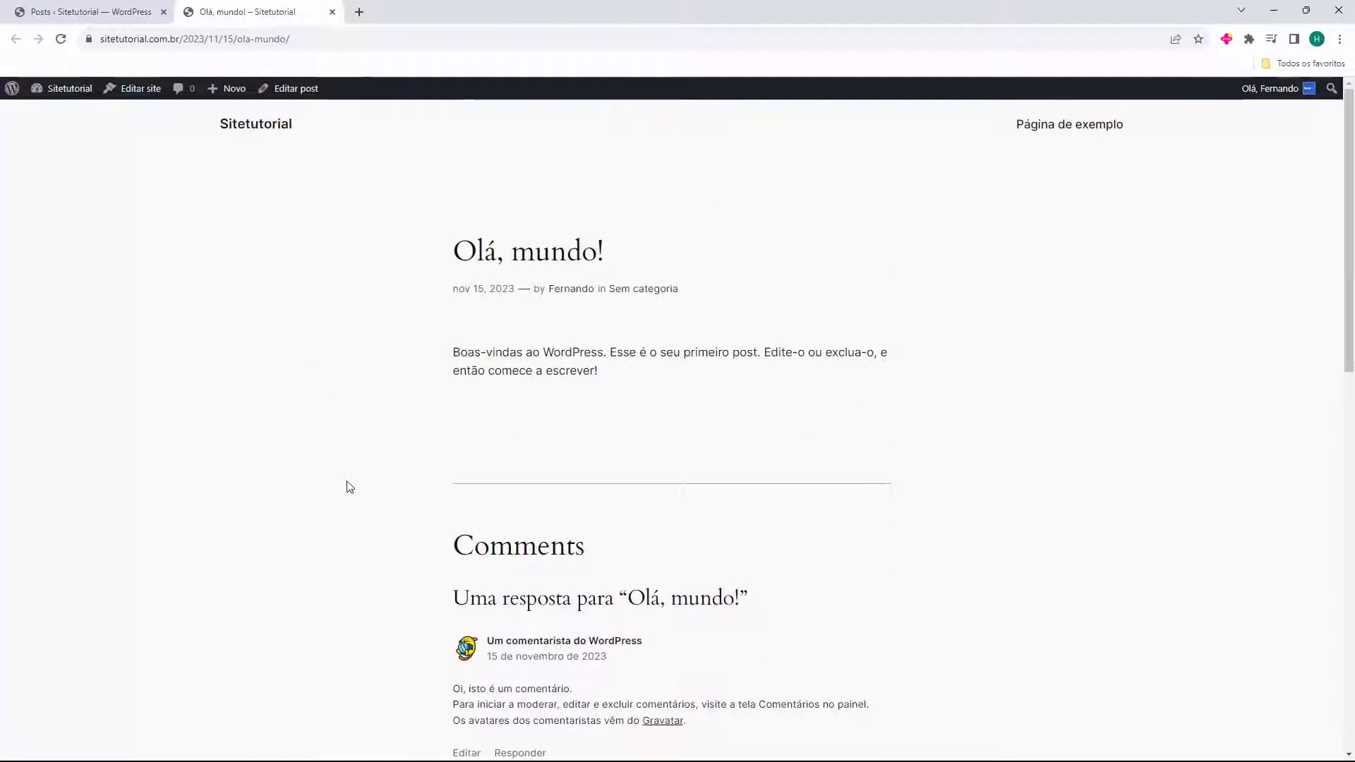
{"action": "middle_click", "coordinate": [237, 10]}
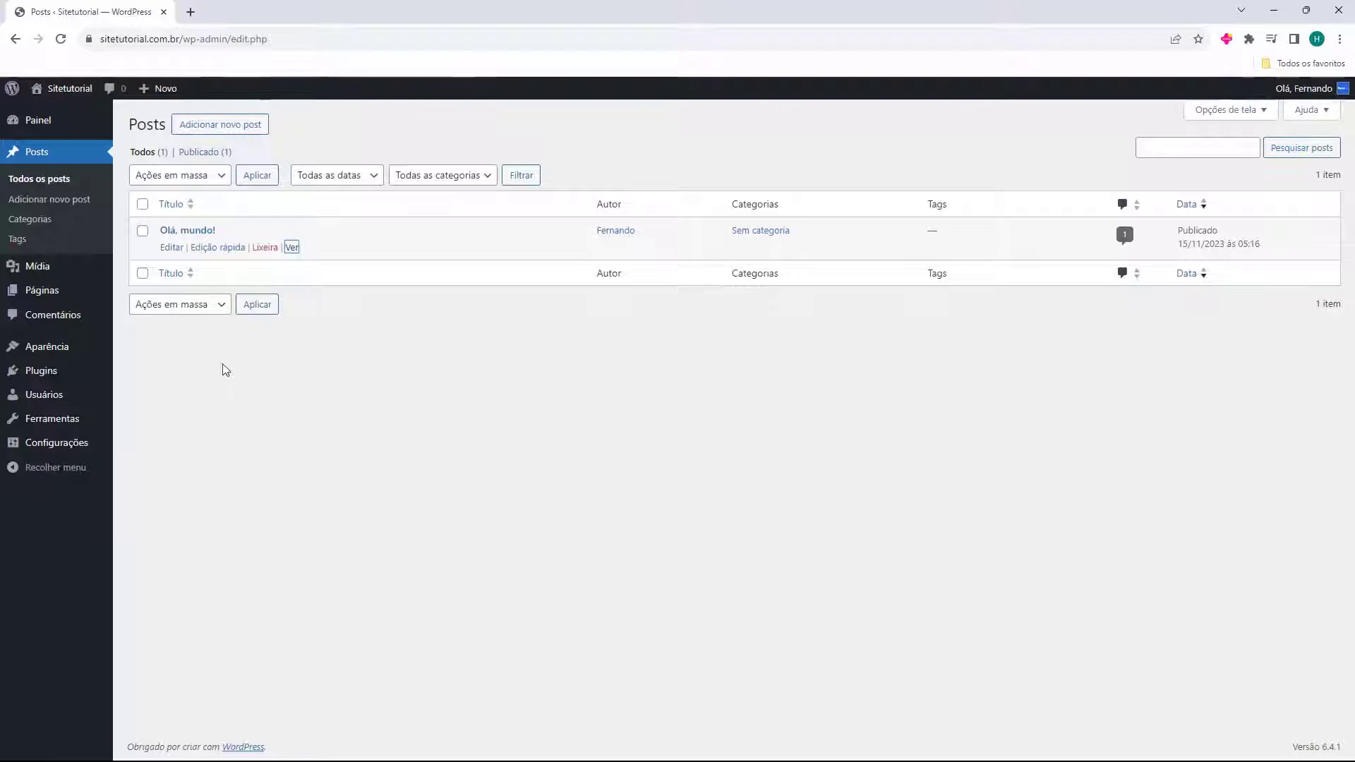
- Start a new post, look through the full block library in the editor, and return to the posts list without adding content
{"action": "left_click", "coordinate": [216, 134]}
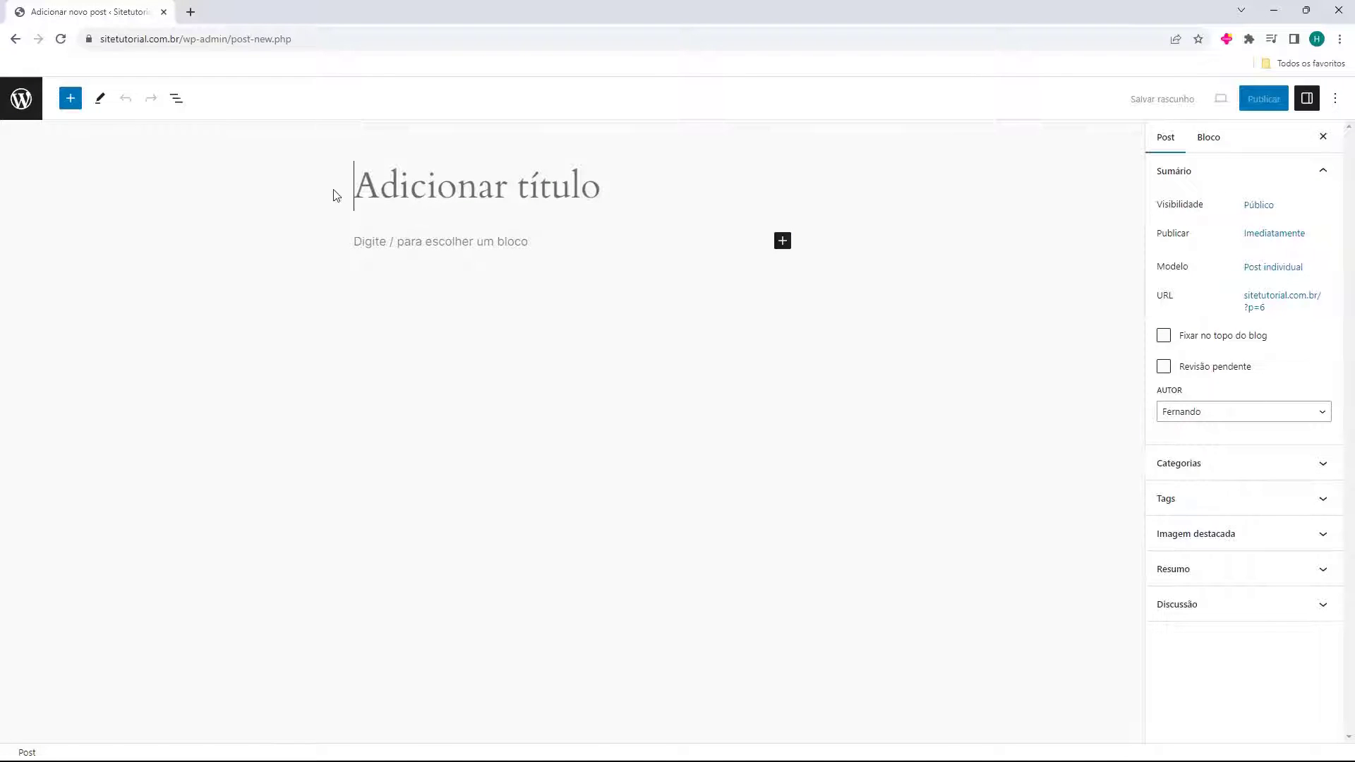
{"action": "left_click", "coordinate": [396, 240]}
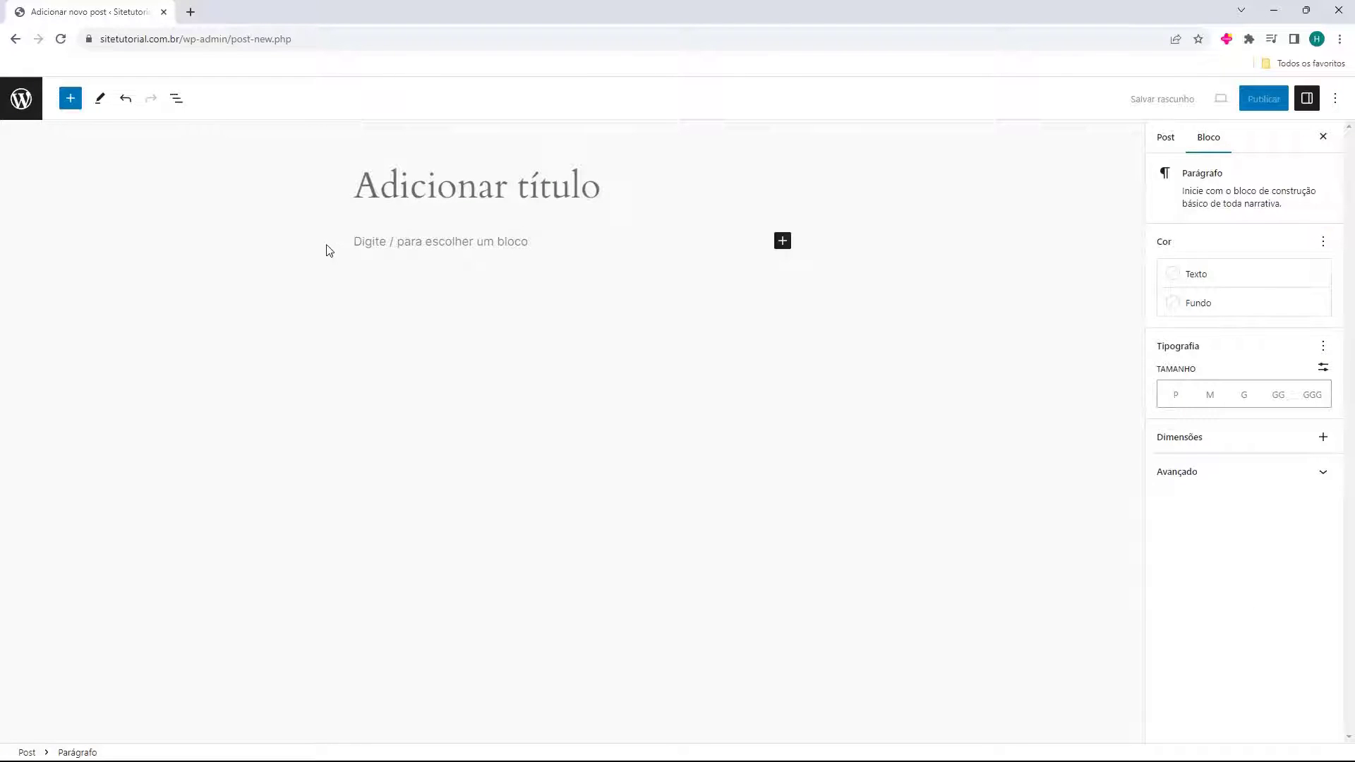
{"action": "left_click", "coordinate": [785, 244]}
{"action": "left_click", "coordinate": [892, 474]}
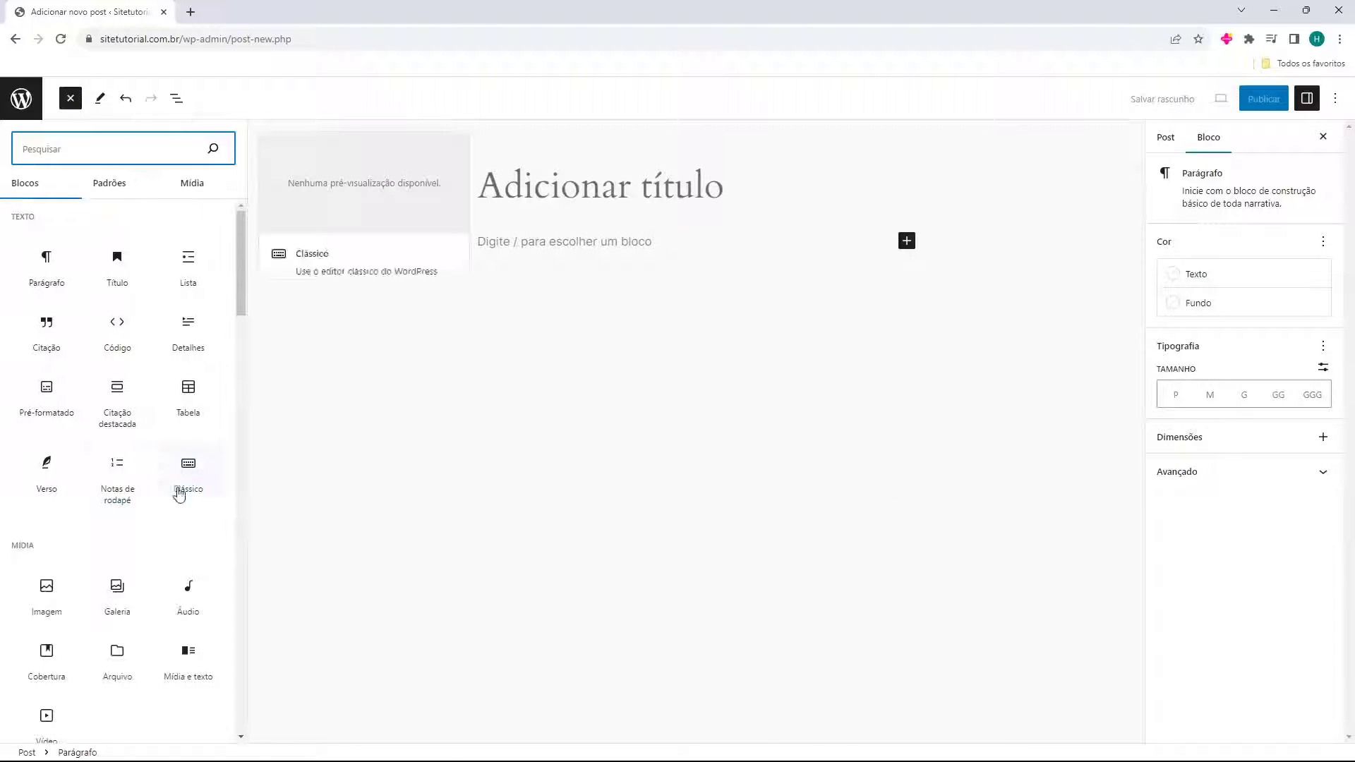
{"action": "scroll", "coordinate": [25, 409], "scroll_direction": "down", "scroll_amount": 6}
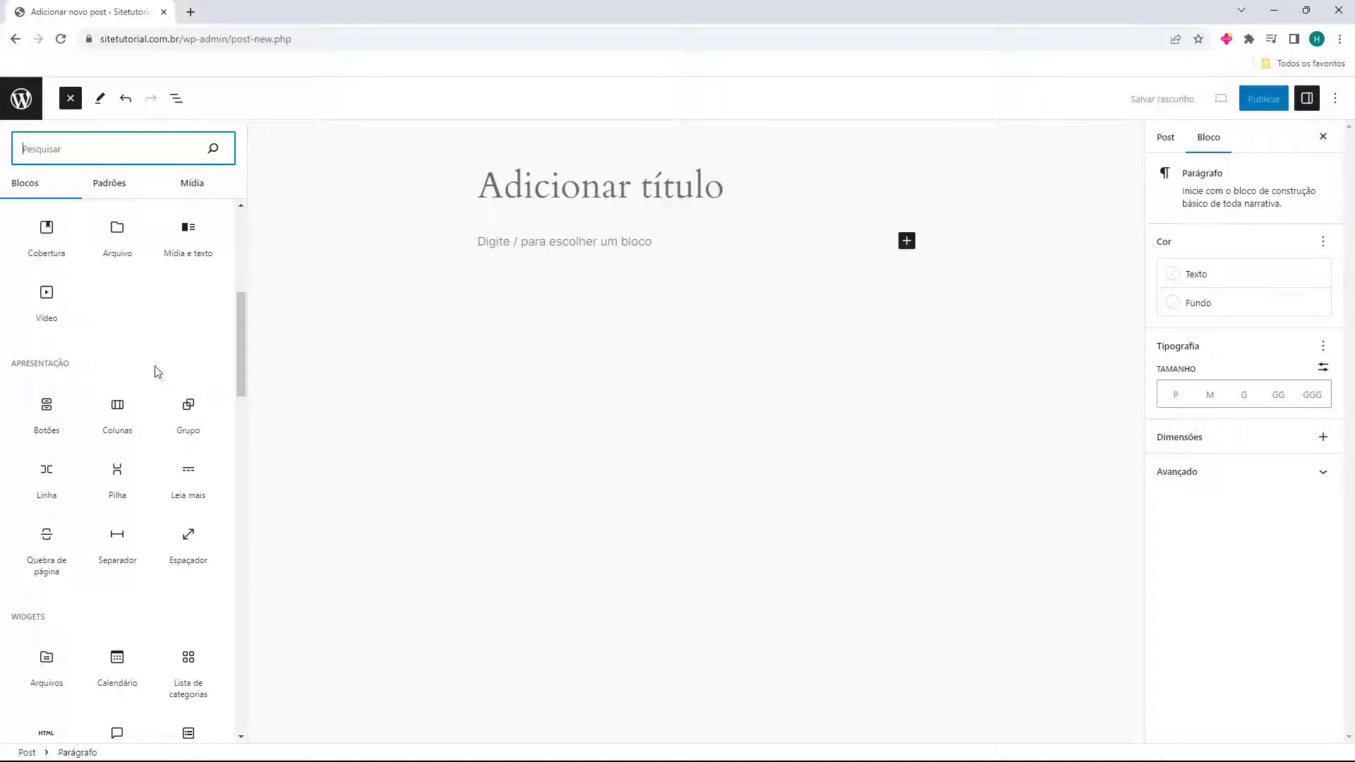
{"action": "scroll", "coordinate": [157, 374], "scroll_direction": "down", "scroll_amount": 3}
{"action": "scroll", "coordinate": [157, 384], "scroll_direction": "up", "scroll_amount": 9}
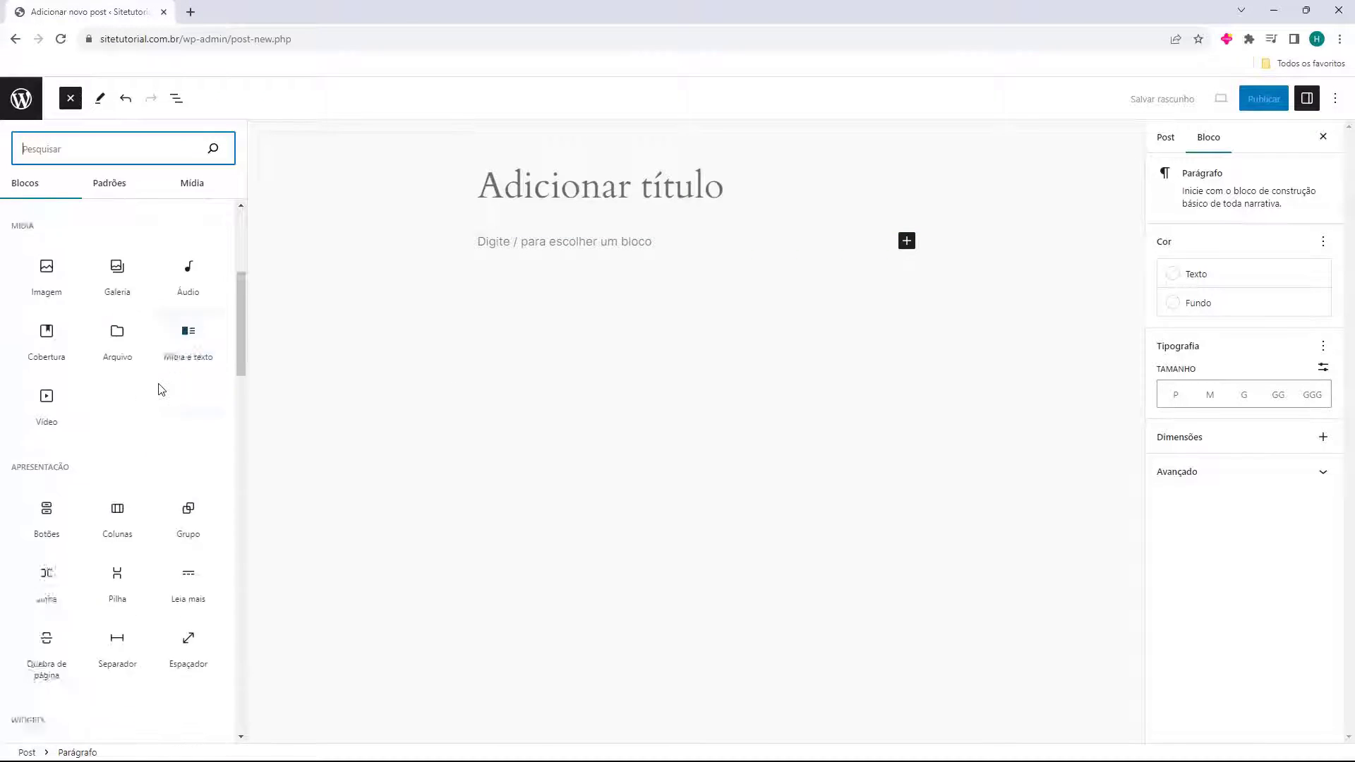
{"action": "left_click", "coordinate": [24, 98]}
{"action": "left_click", "coordinate": [731, 122]}
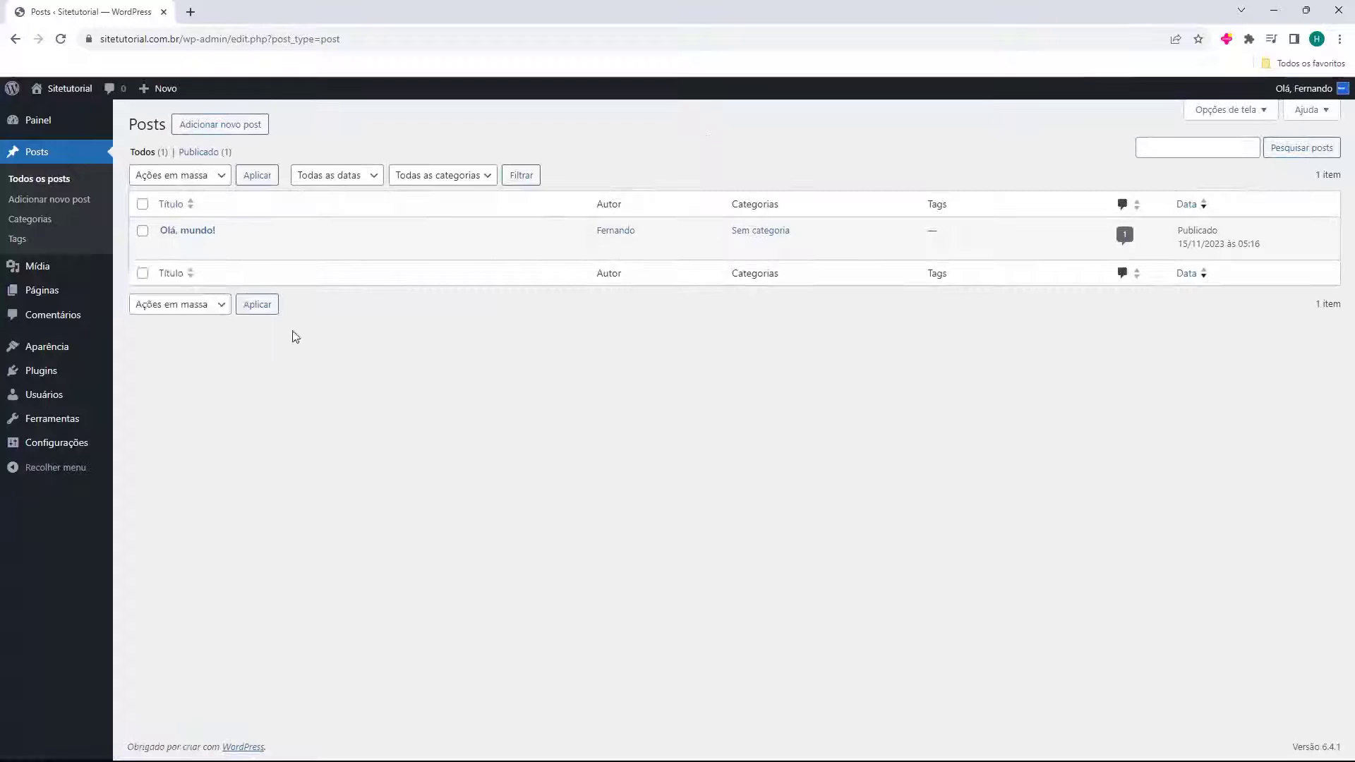
- Open the media library and look over its file area
{"action": "left_click", "coordinate": [33, 274]}
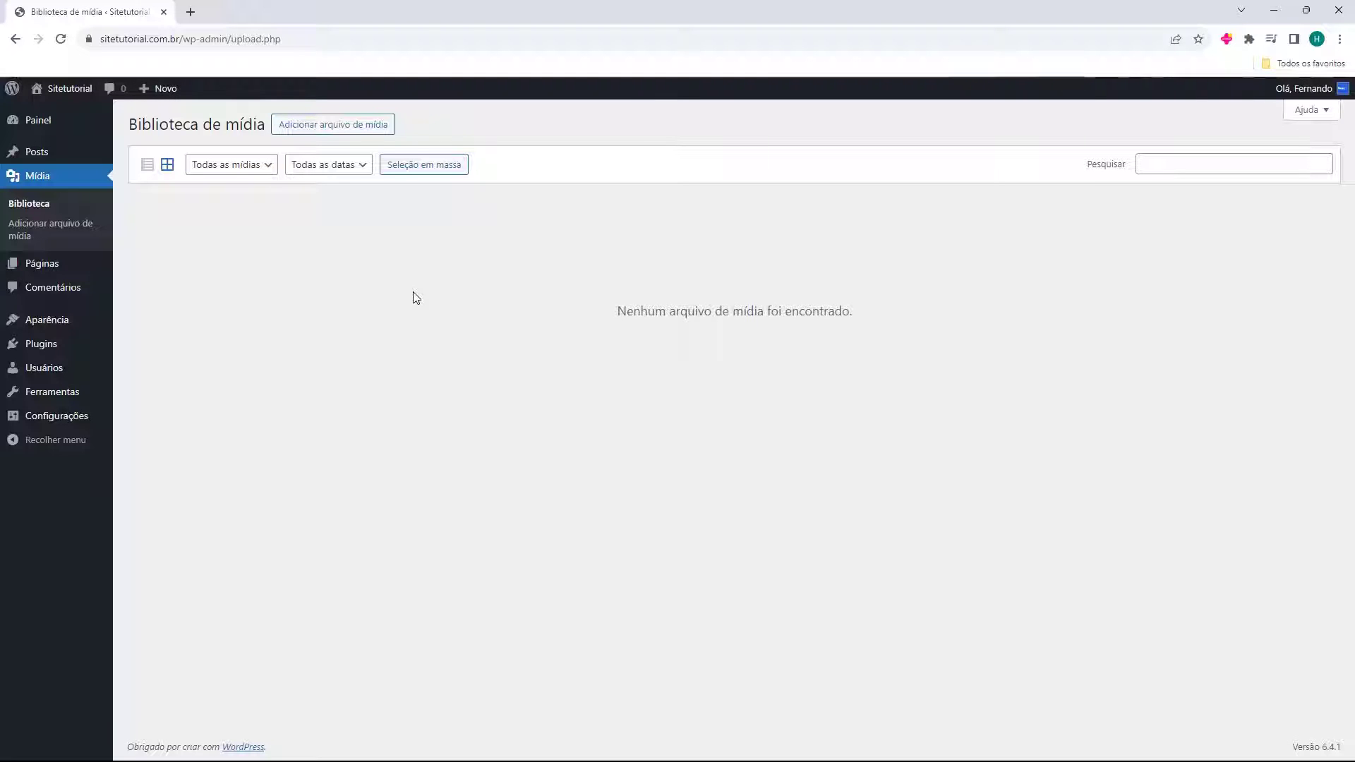
{"action": "left_click_drag", "start_coordinate": [438, 363], "coordinate": [801, 277]}
{"action": "left_click", "coordinate": [315, 299]}
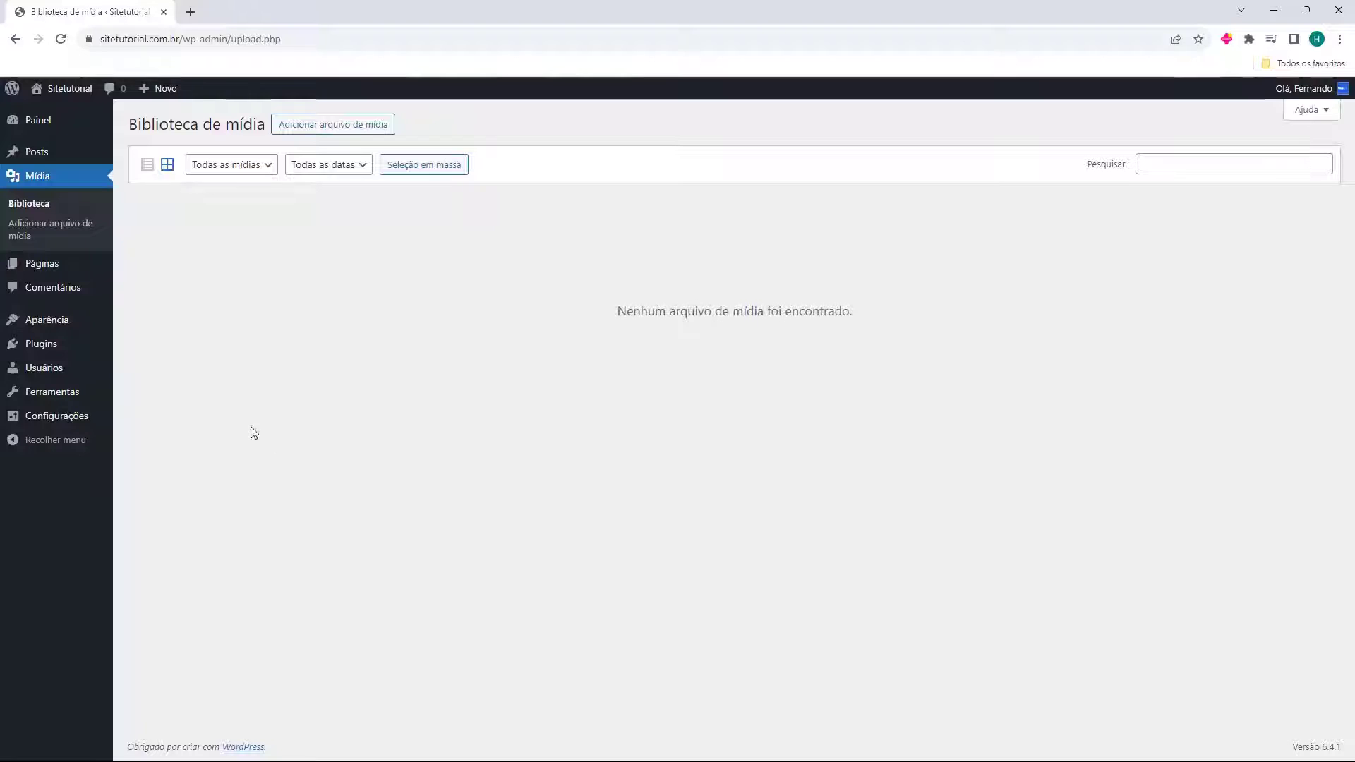
- Open the pages list and read the published "Página de exemplo" in a separate browser tab, closing that tab when done
{"action": "left_click", "coordinate": [50, 272]}
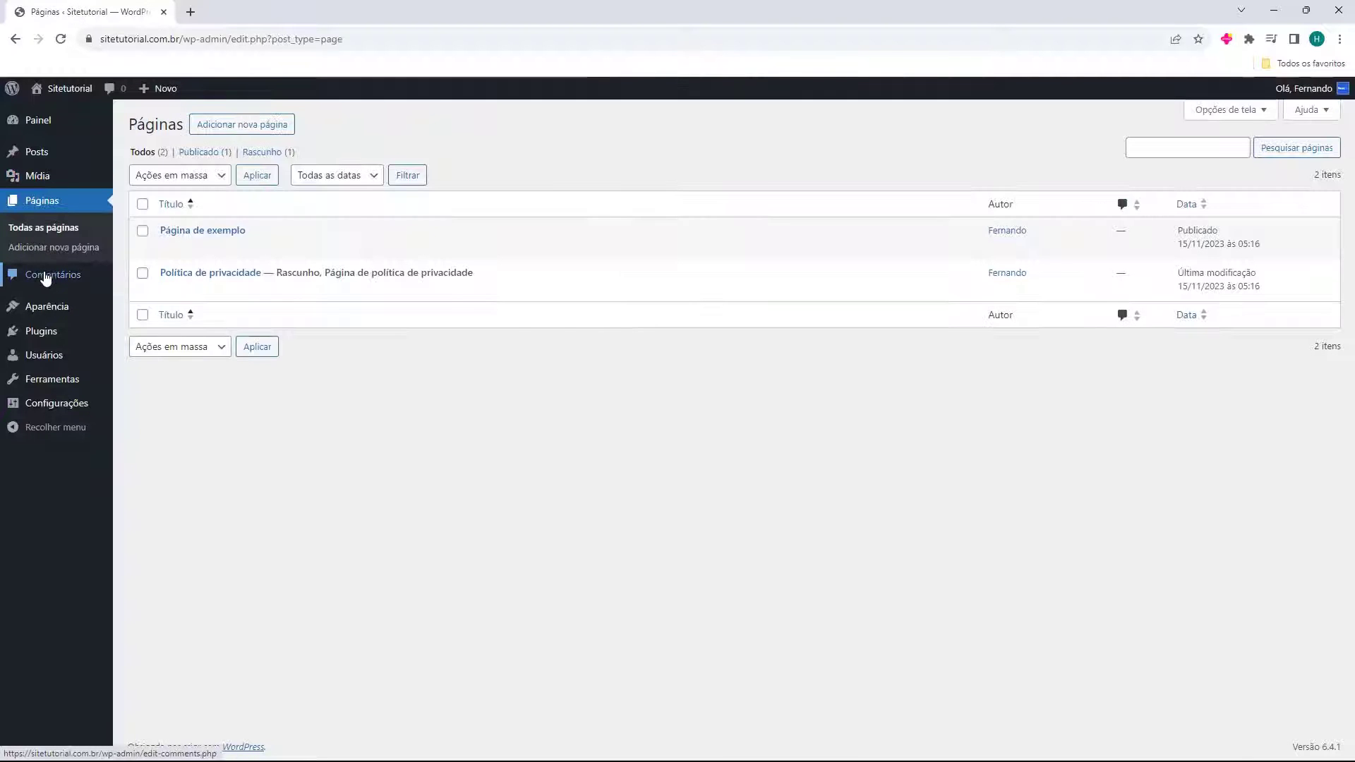
{"action": "mouse_move", "coordinate": [141, 240]}
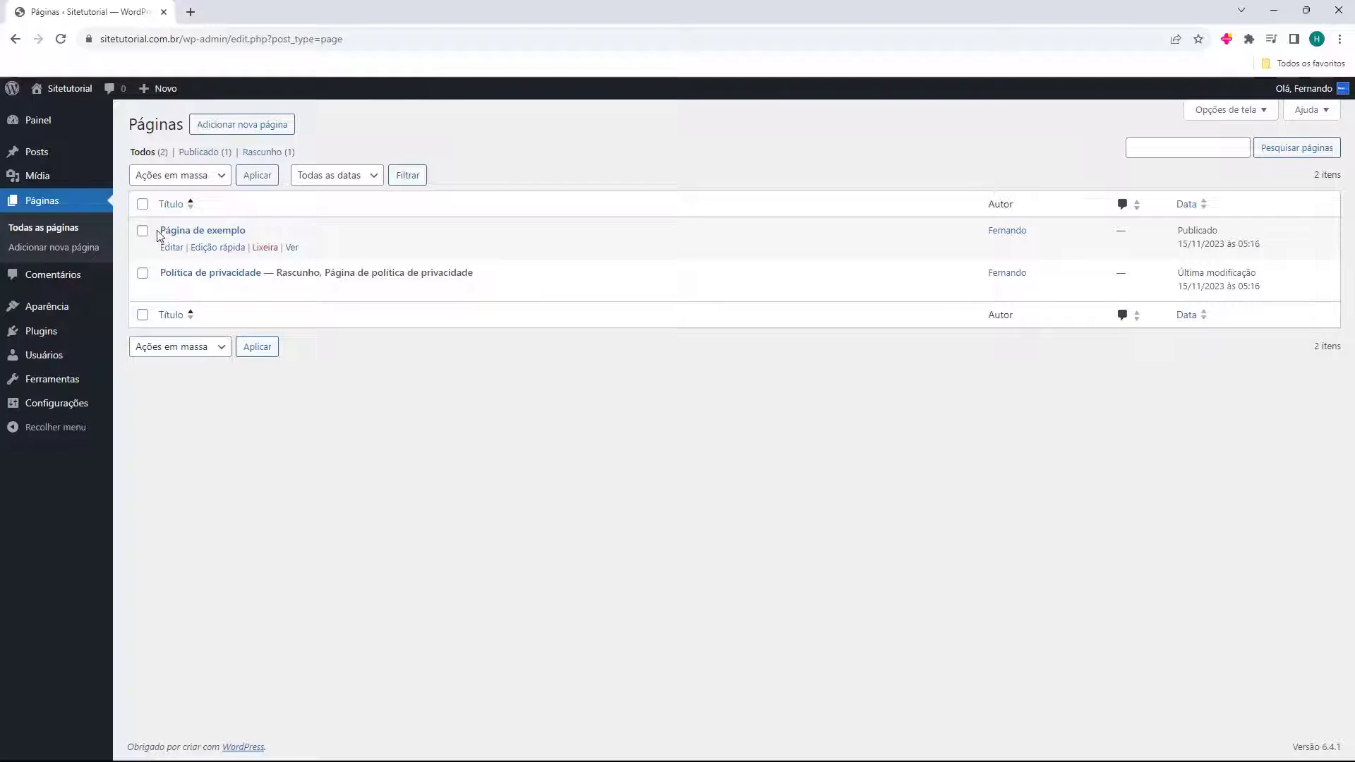
{"action": "left_click", "coordinate": [292, 248], "text": "ctrl"}
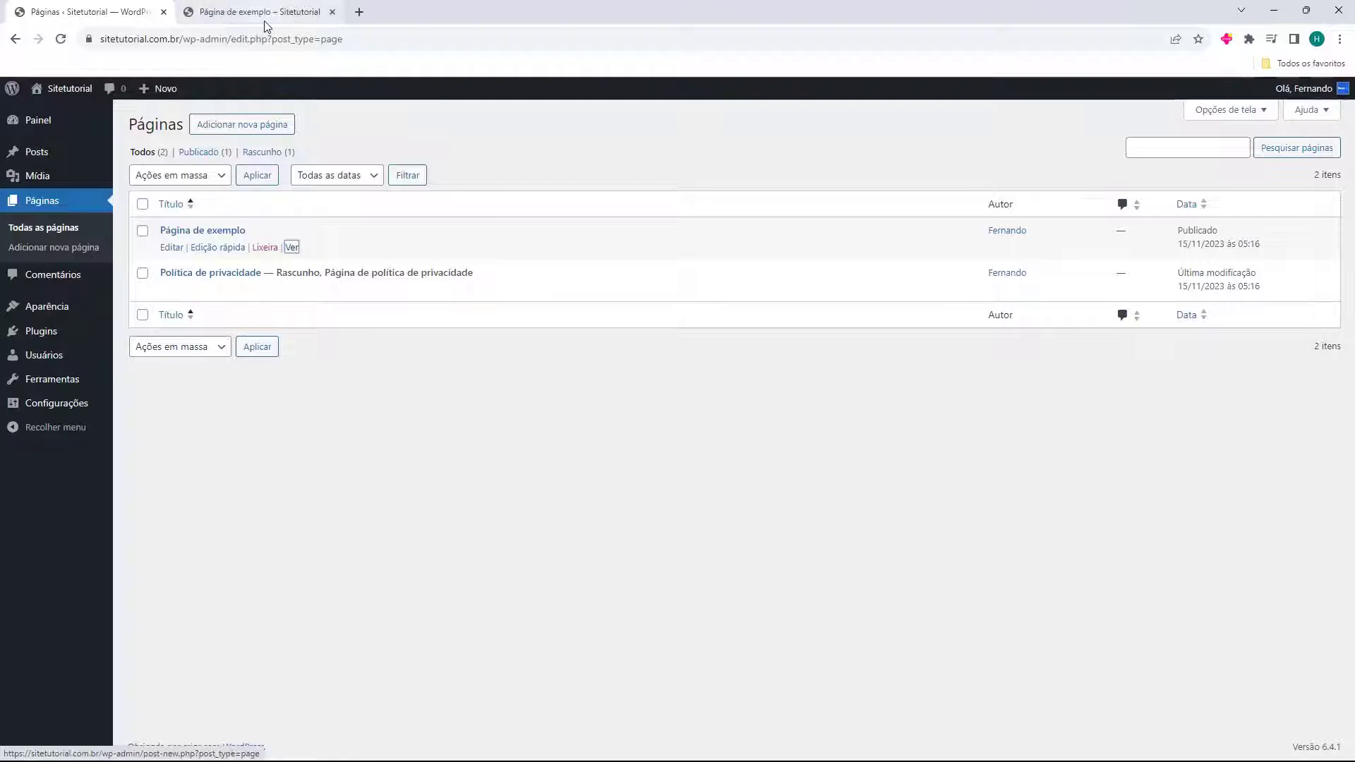
{"action": "left_click", "coordinate": [261, 12]}
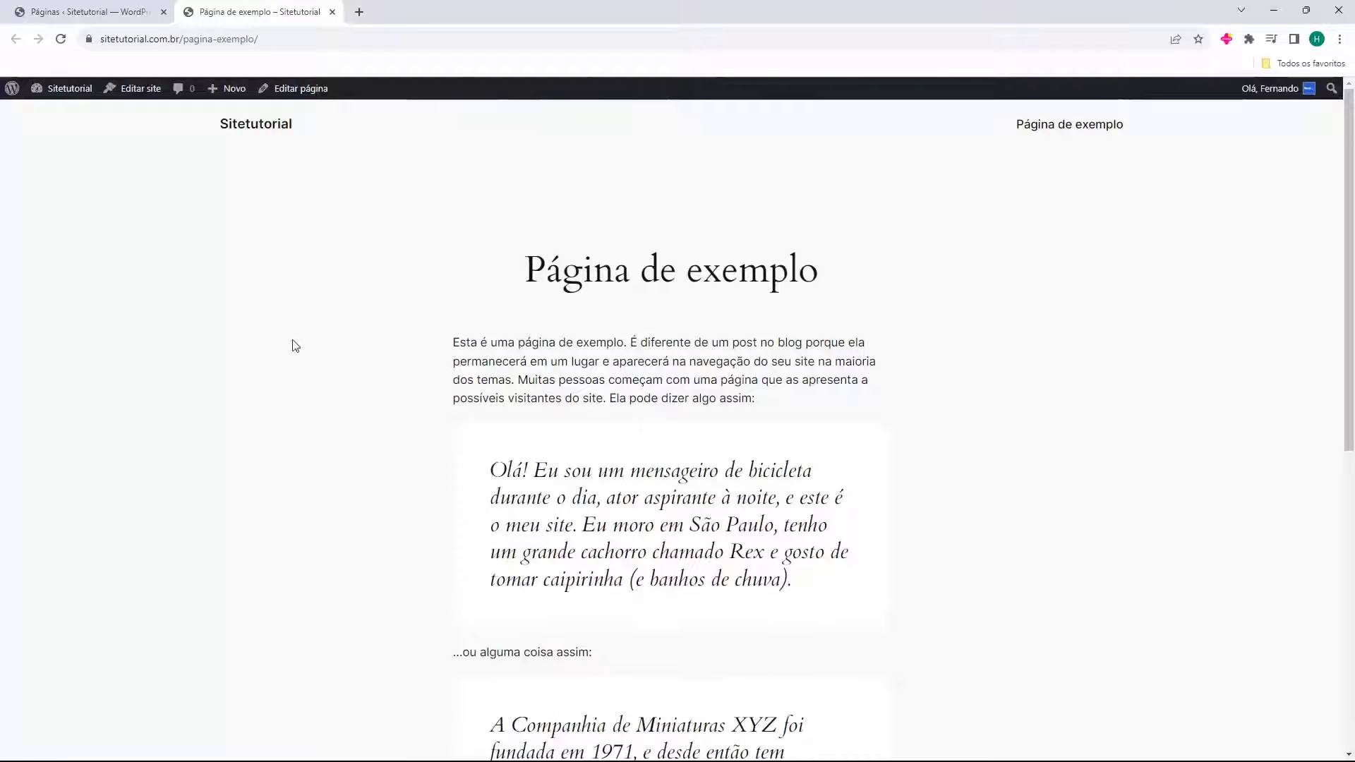
{"action": "scroll", "coordinate": [786, 393], "scroll_direction": "down", "scroll_amount": 8}
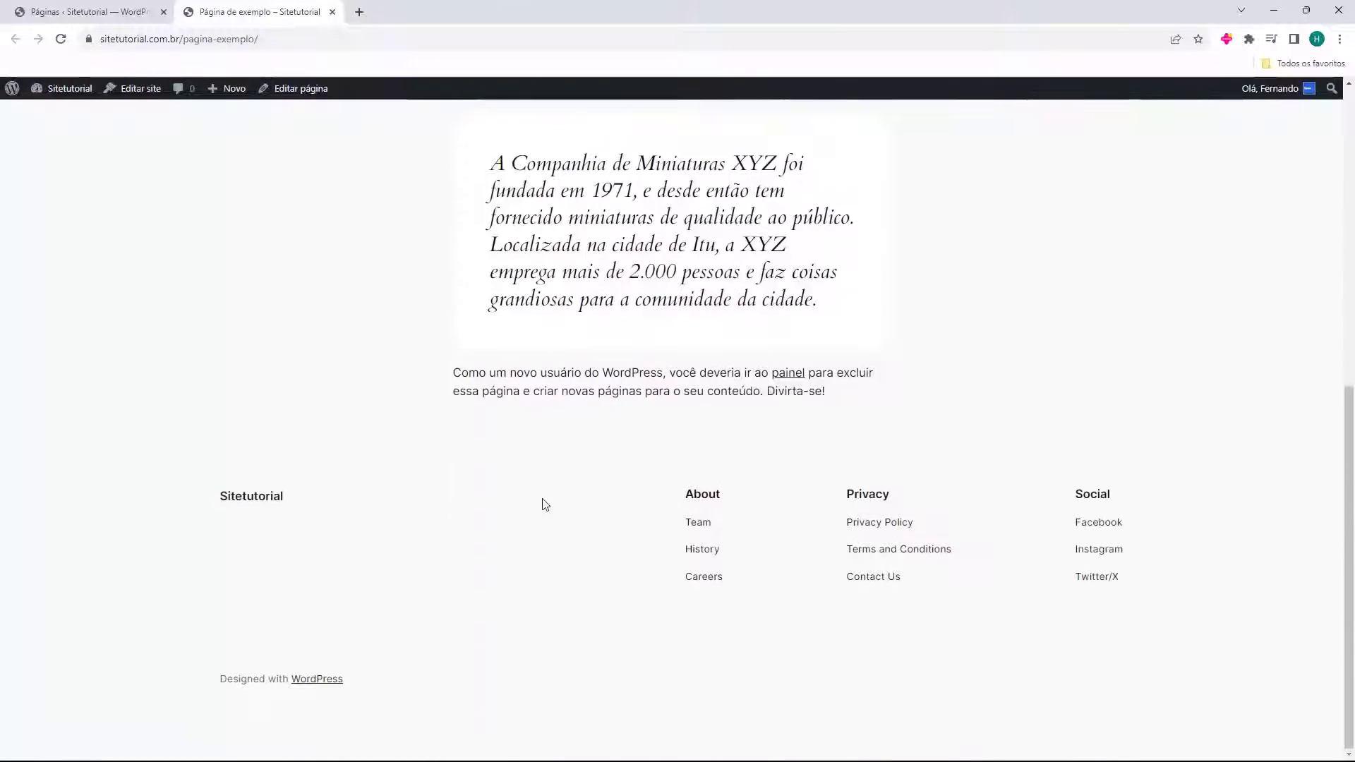
{"action": "scroll", "coordinate": [544, 503], "scroll_direction": "up", "scroll_amount": 8}
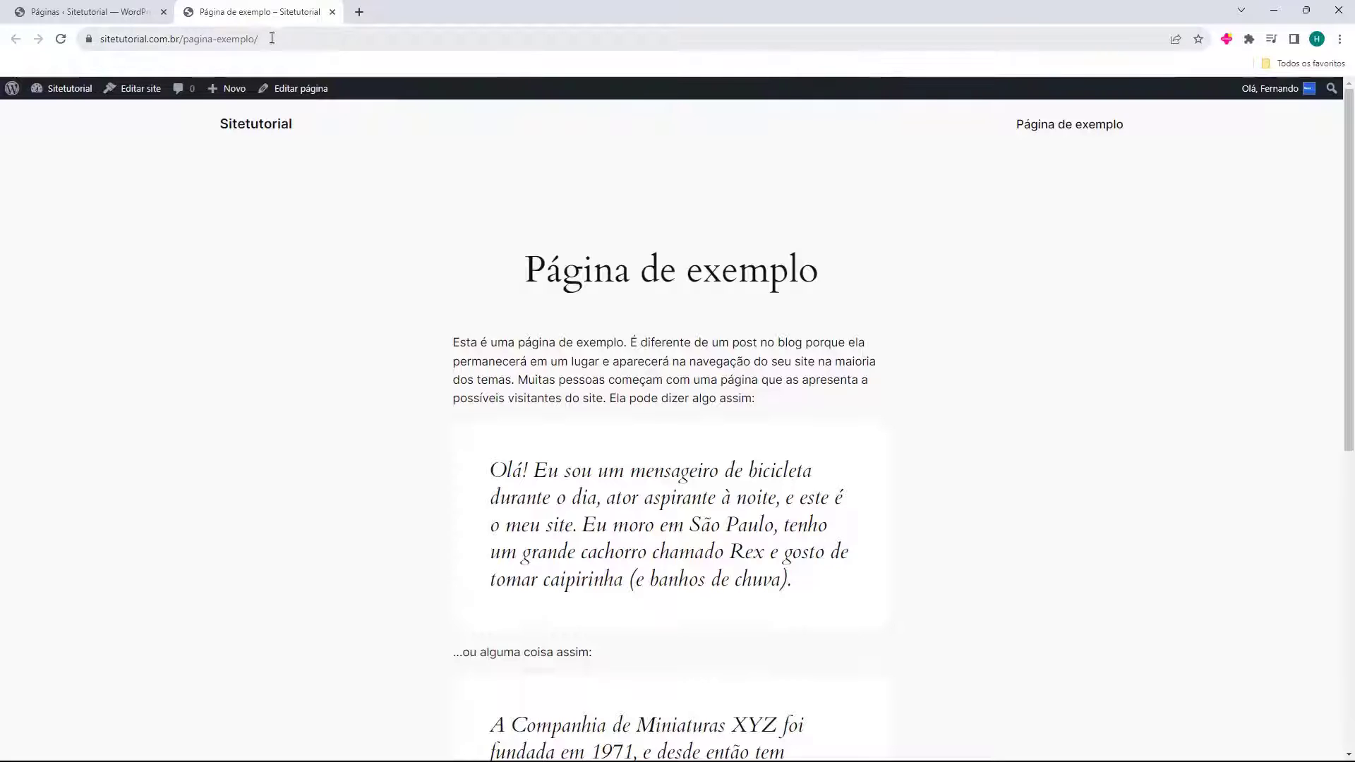
{"action": "middle_click", "coordinate": [272, 12]}
- Open the comments list and examine the moderation options for the sample comment, leaving it unselected
{"action": "left_click", "coordinate": [50, 280]}
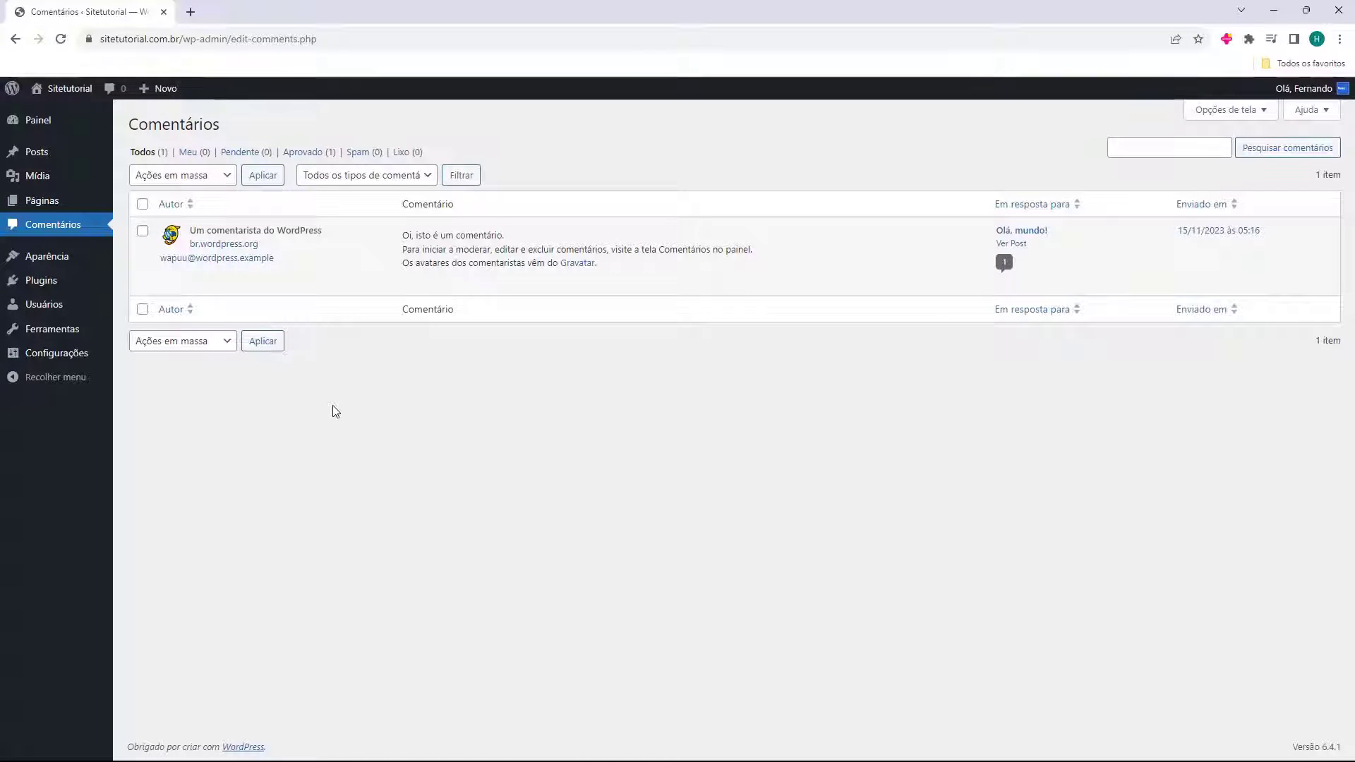
{"action": "mouse_move", "coordinate": [210, 253]}
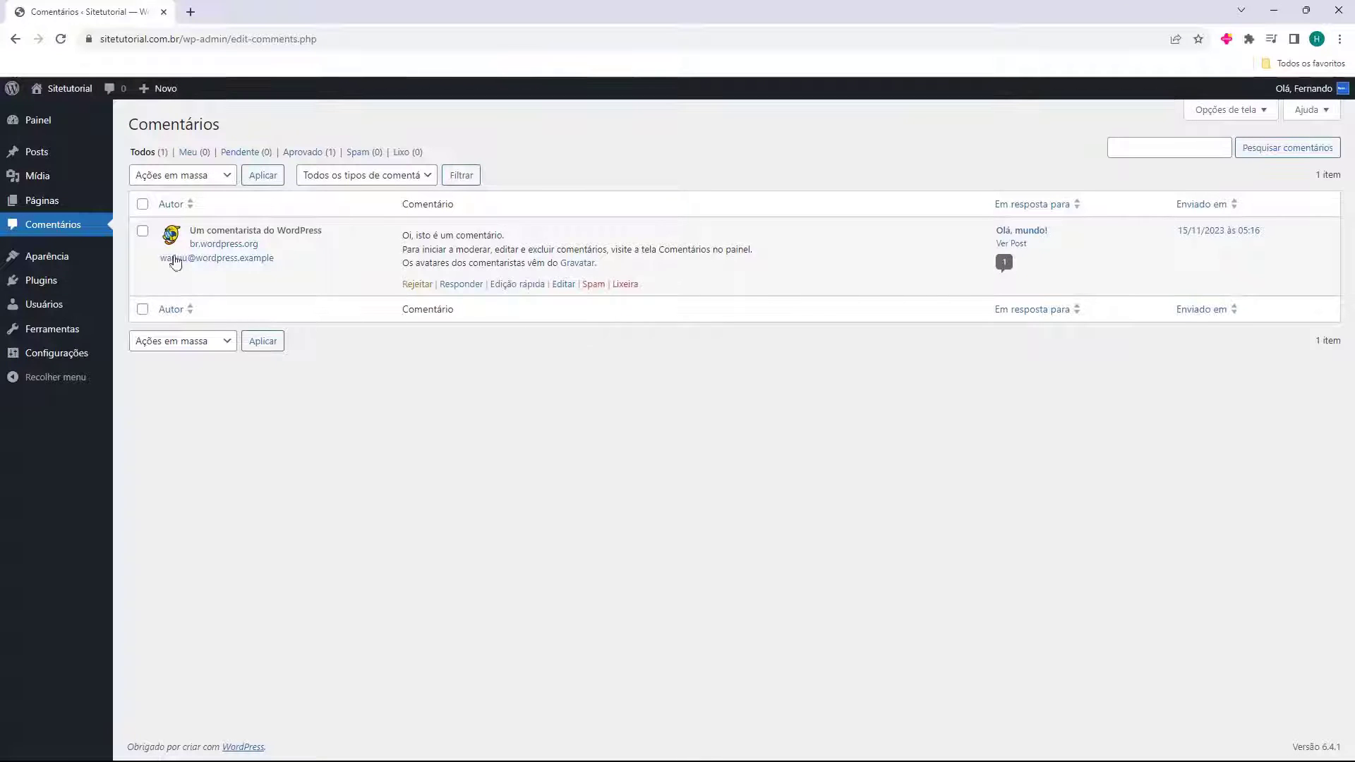
{"action": "left_click", "coordinate": [143, 231]}
{"action": "left_click", "coordinate": [143, 233]}
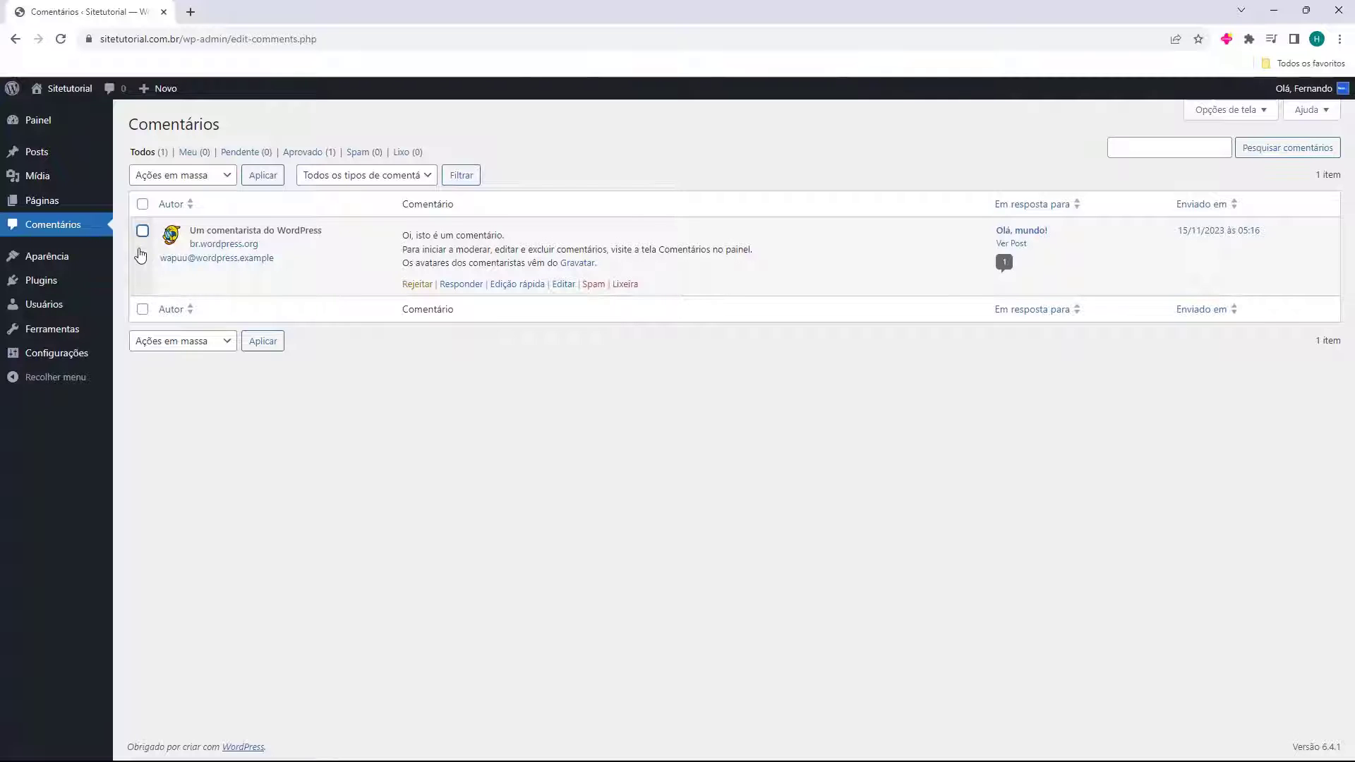
- Open the appearance section to look over the installed themes
{"action": "mouse_move", "coordinate": [98, 263]}
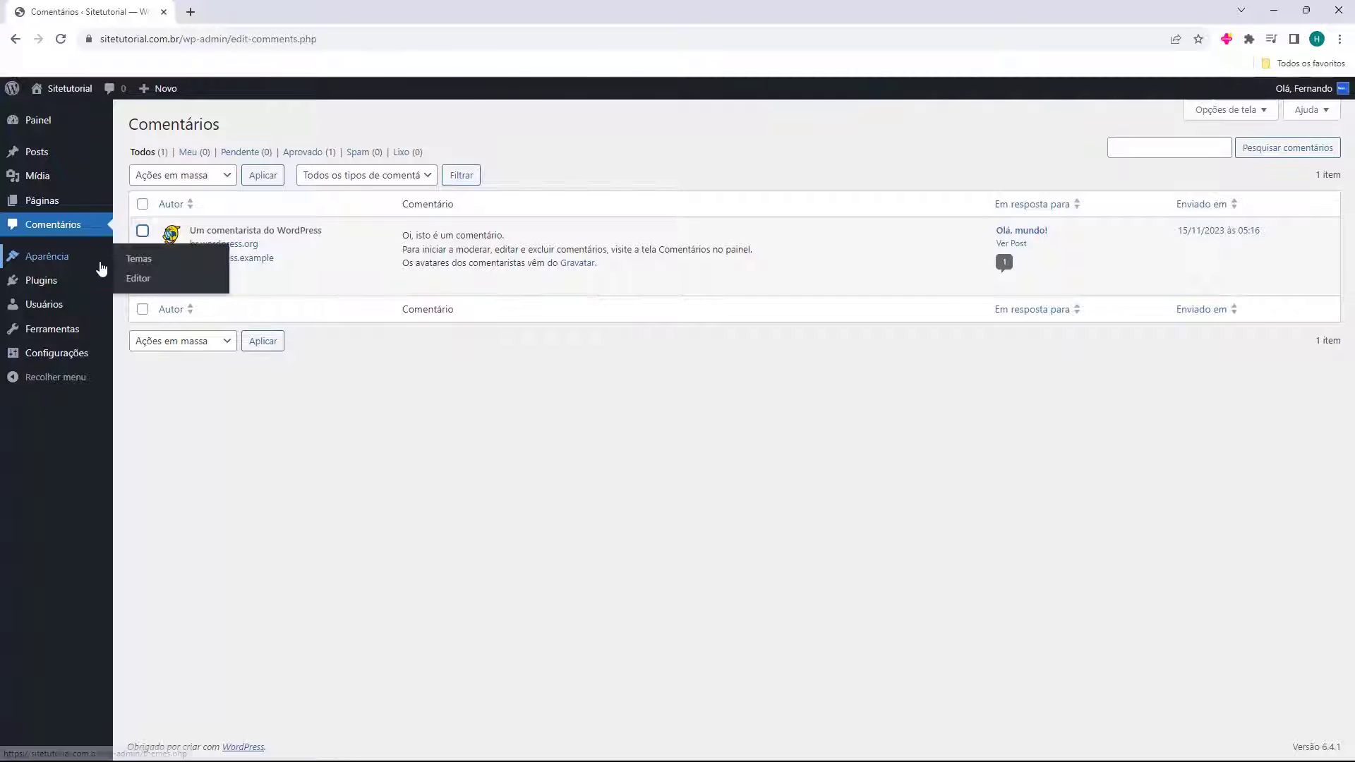
{"action": "left_click", "coordinate": [56, 264]}
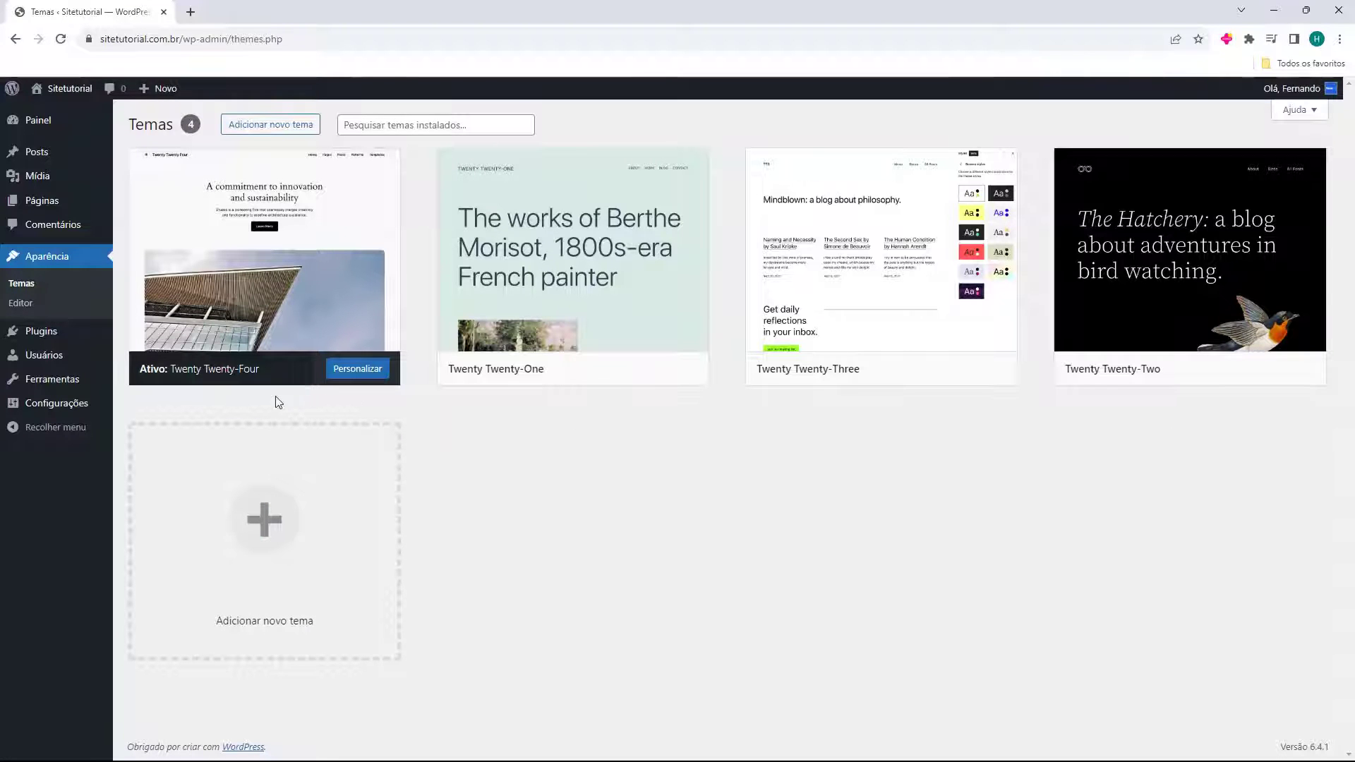
{"action": "mouse_move", "coordinate": [192, 389]}
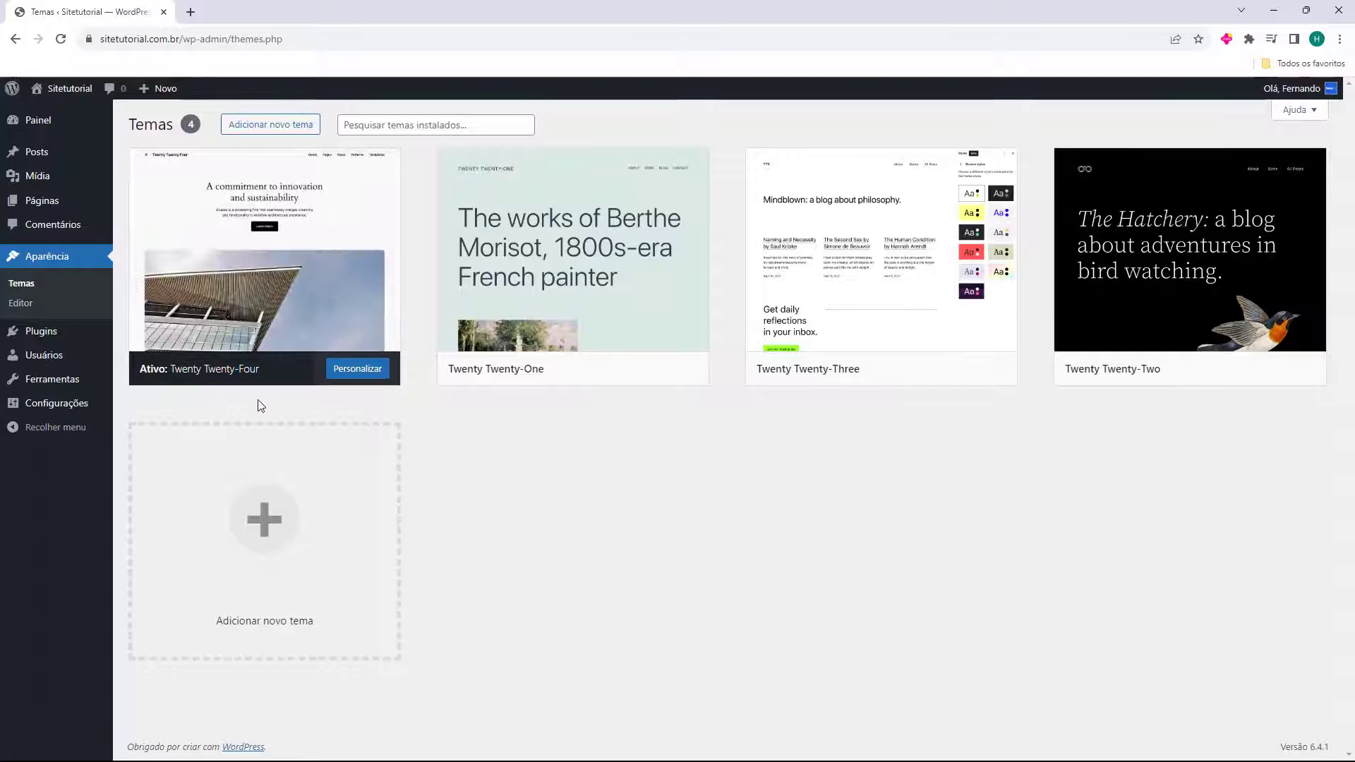
- Open the catalogue for adding new themes and browse the popular themes available for installation
{"action": "left_click", "coordinate": [266, 128]}
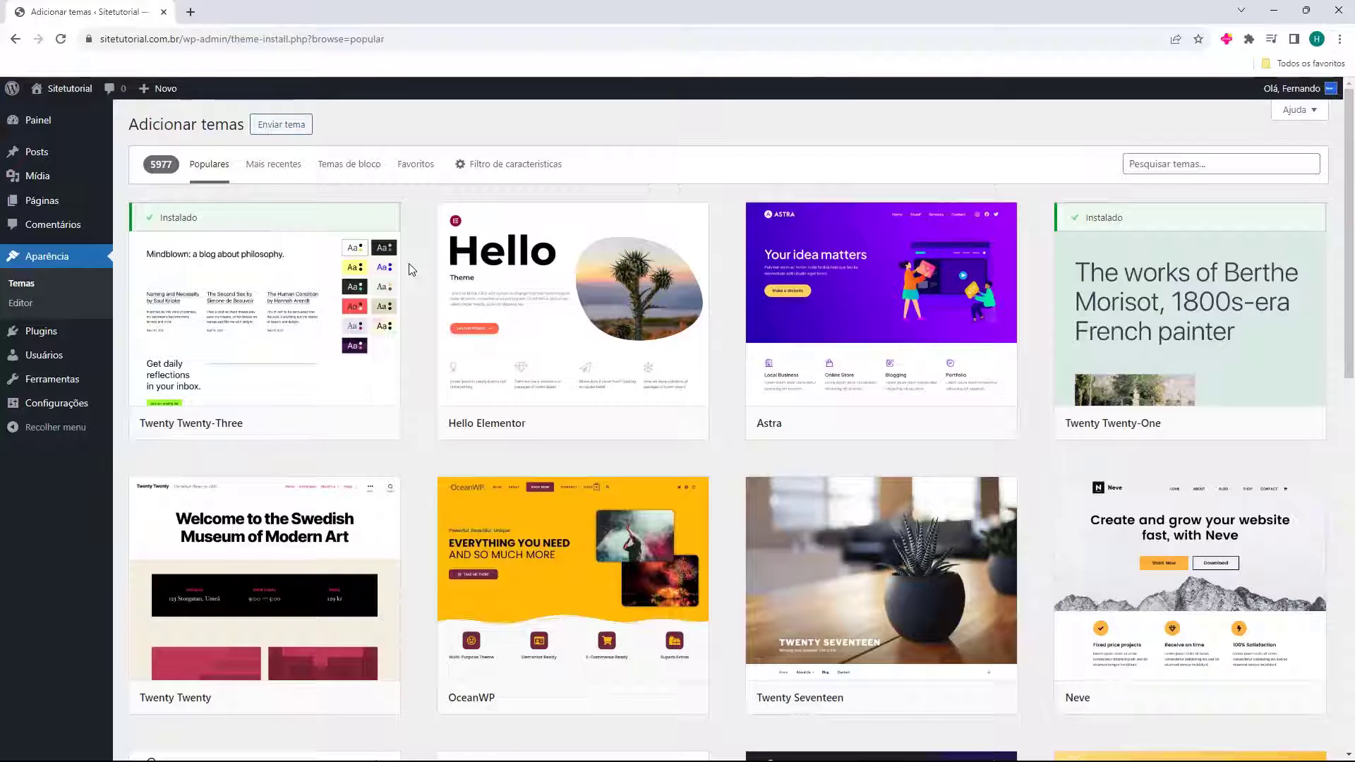
{"action": "mouse_move", "coordinate": [818, 305]}
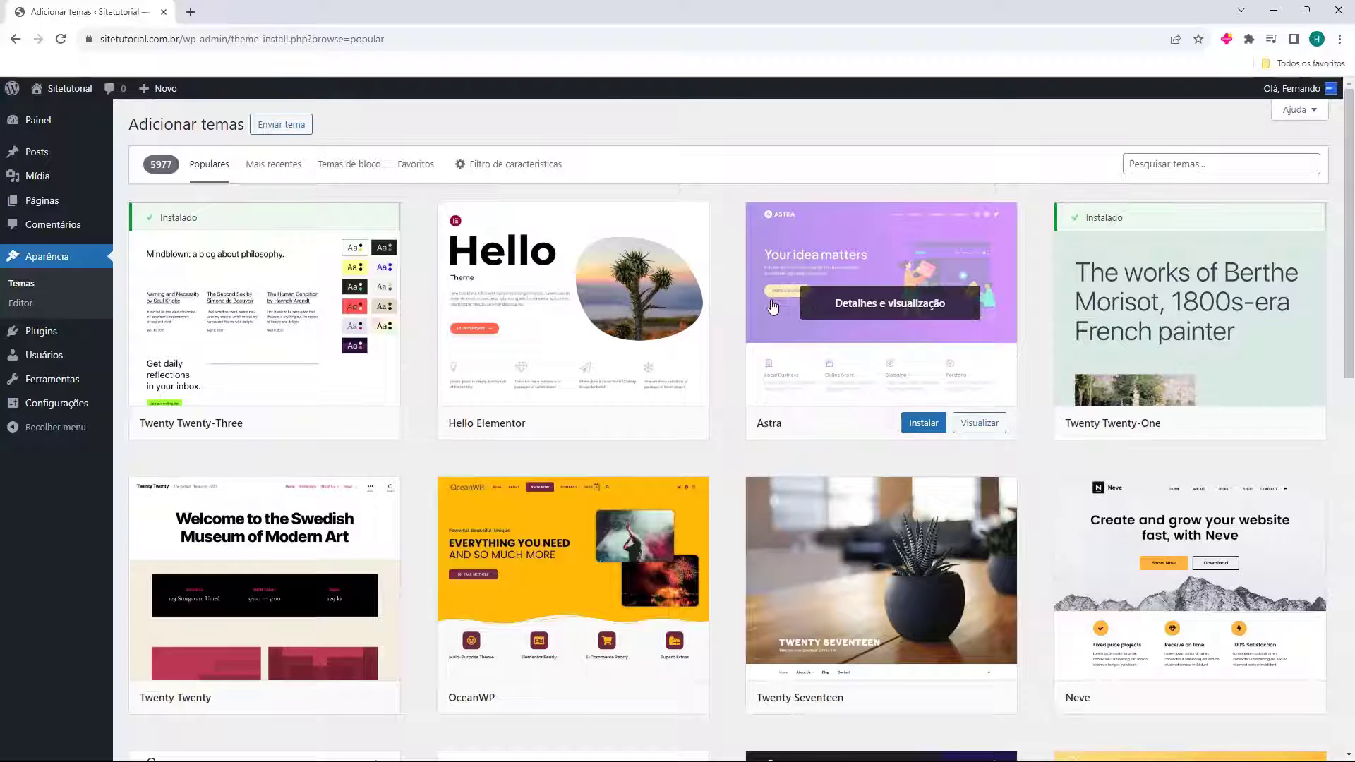
{"action": "scroll", "coordinate": [773, 304], "scroll_direction": "down", "scroll_amount": 3}
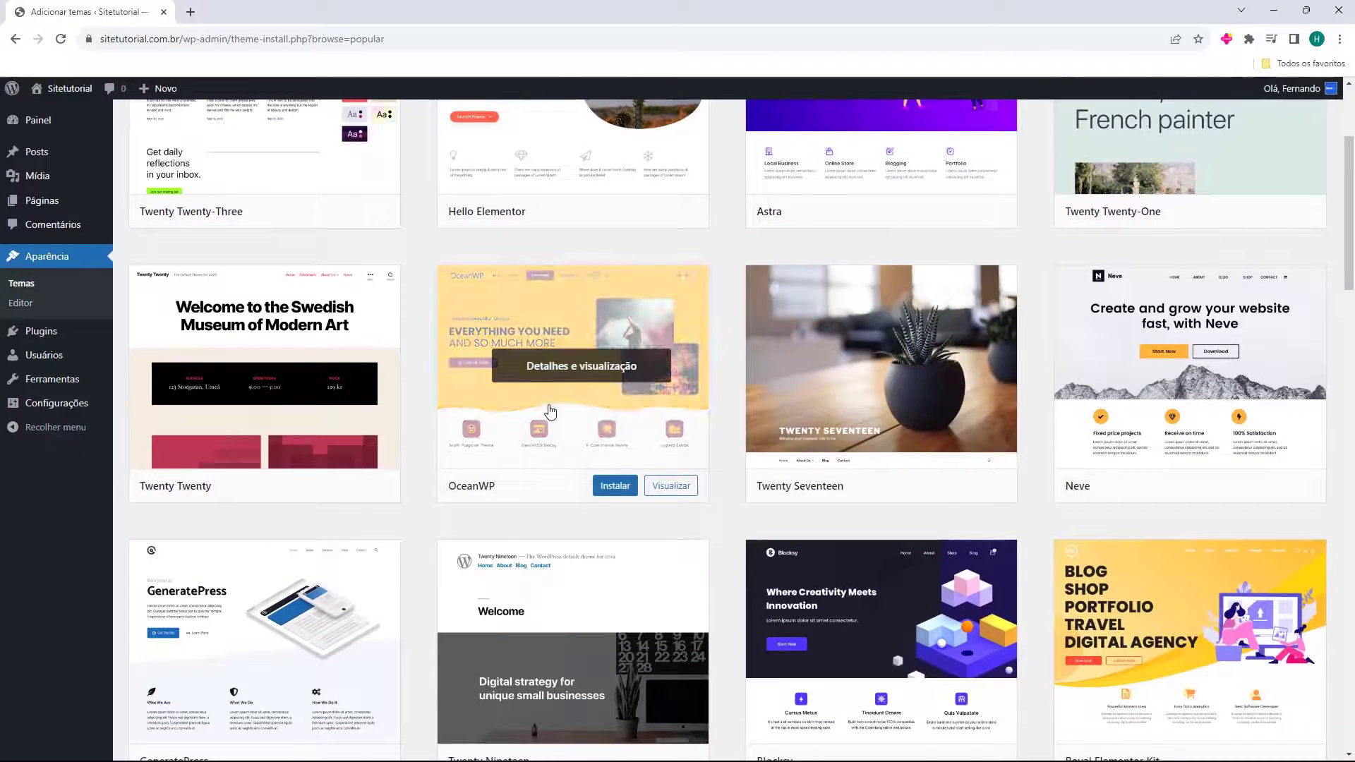
{"action": "scroll", "coordinate": [1129, 381], "scroll_direction": "down", "scroll_amount": 8}
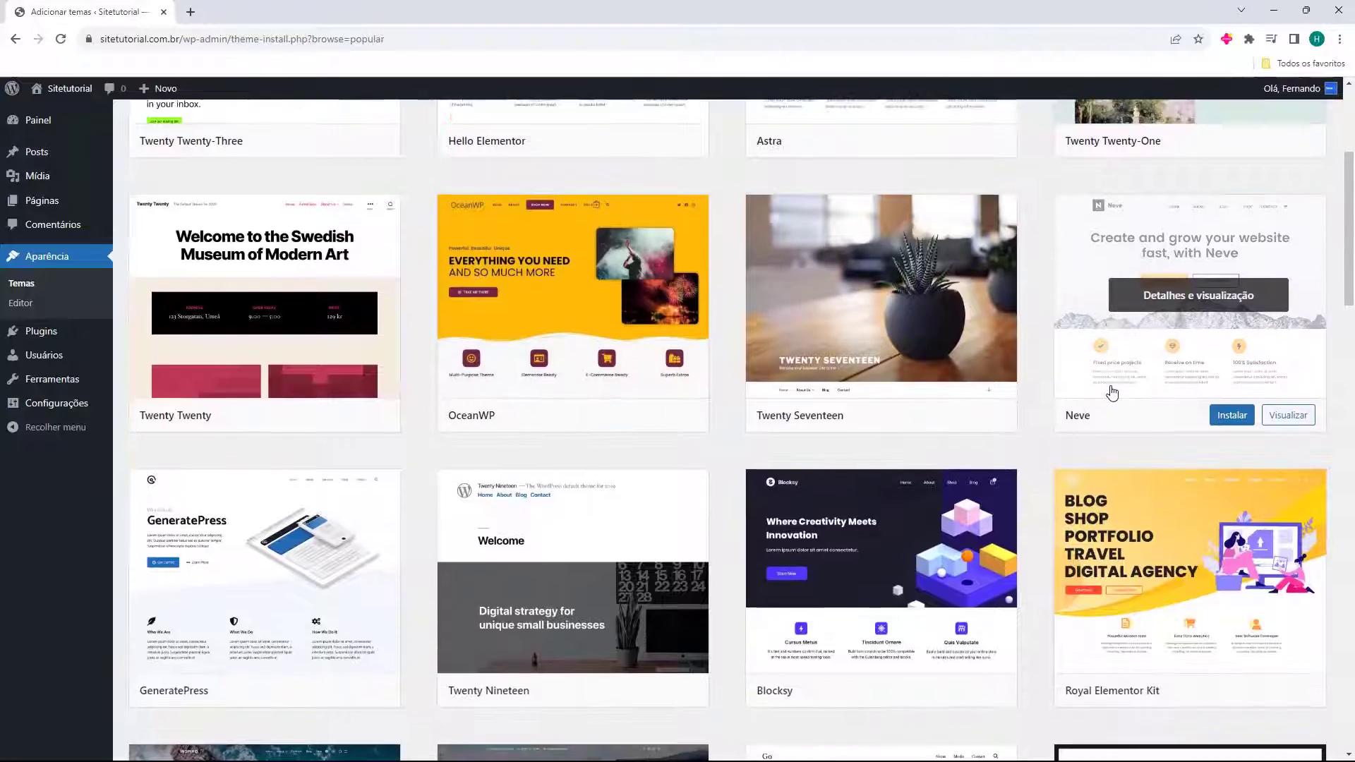
{"action": "scroll", "coordinate": [708, 368], "scroll_direction": "down", "scroll_amount": 5}
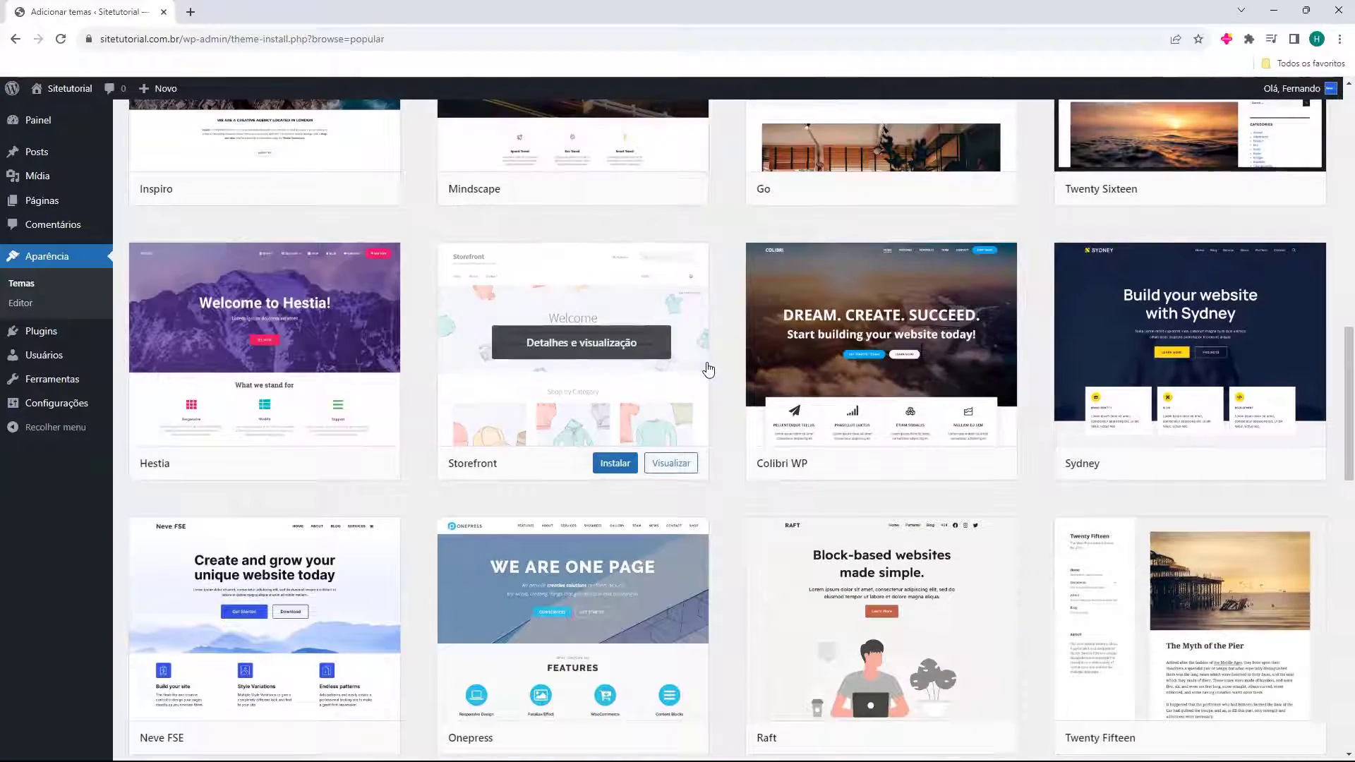
{"action": "scroll", "coordinate": [735, 363], "scroll_direction": "down", "scroll_amount": 14}
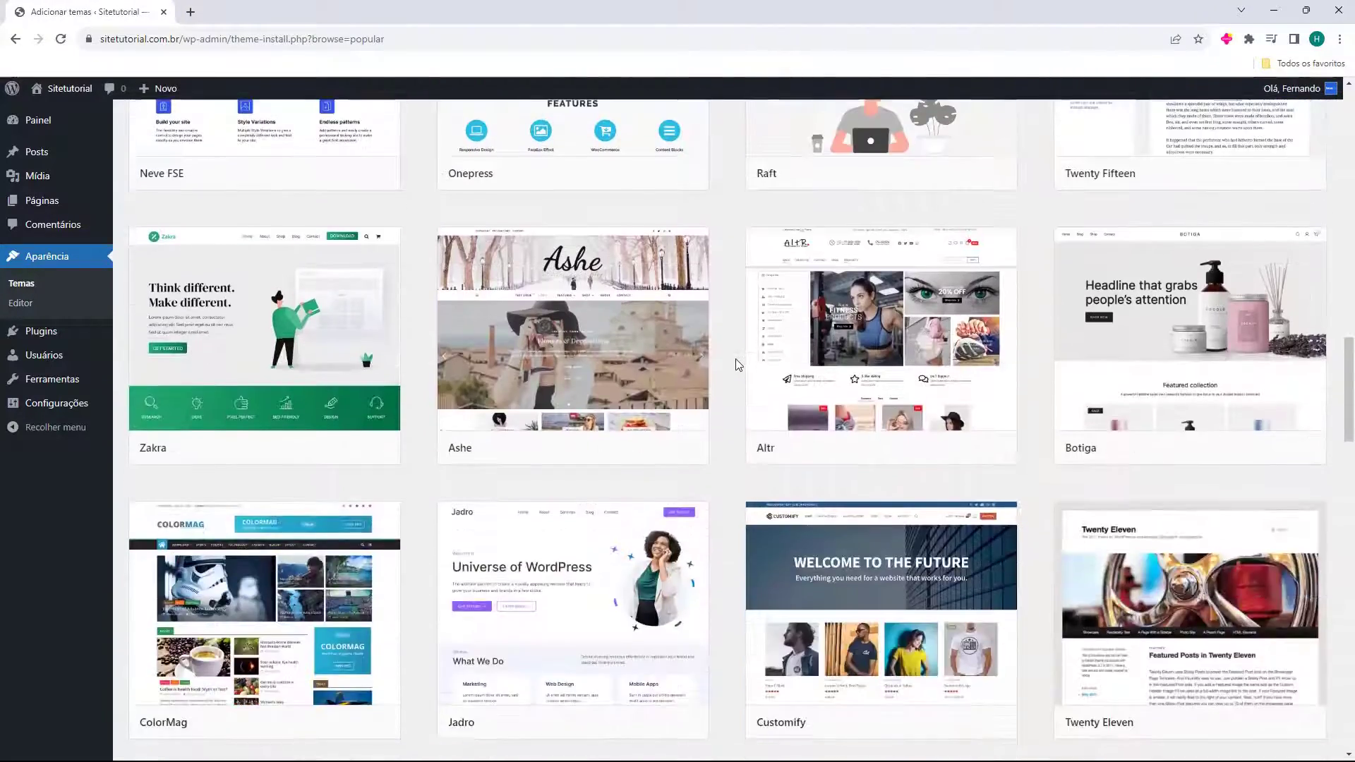
{"action": "scroll", "coordinate": [733, 361], "scroll_direction": "down", "scroll_amount": 13}
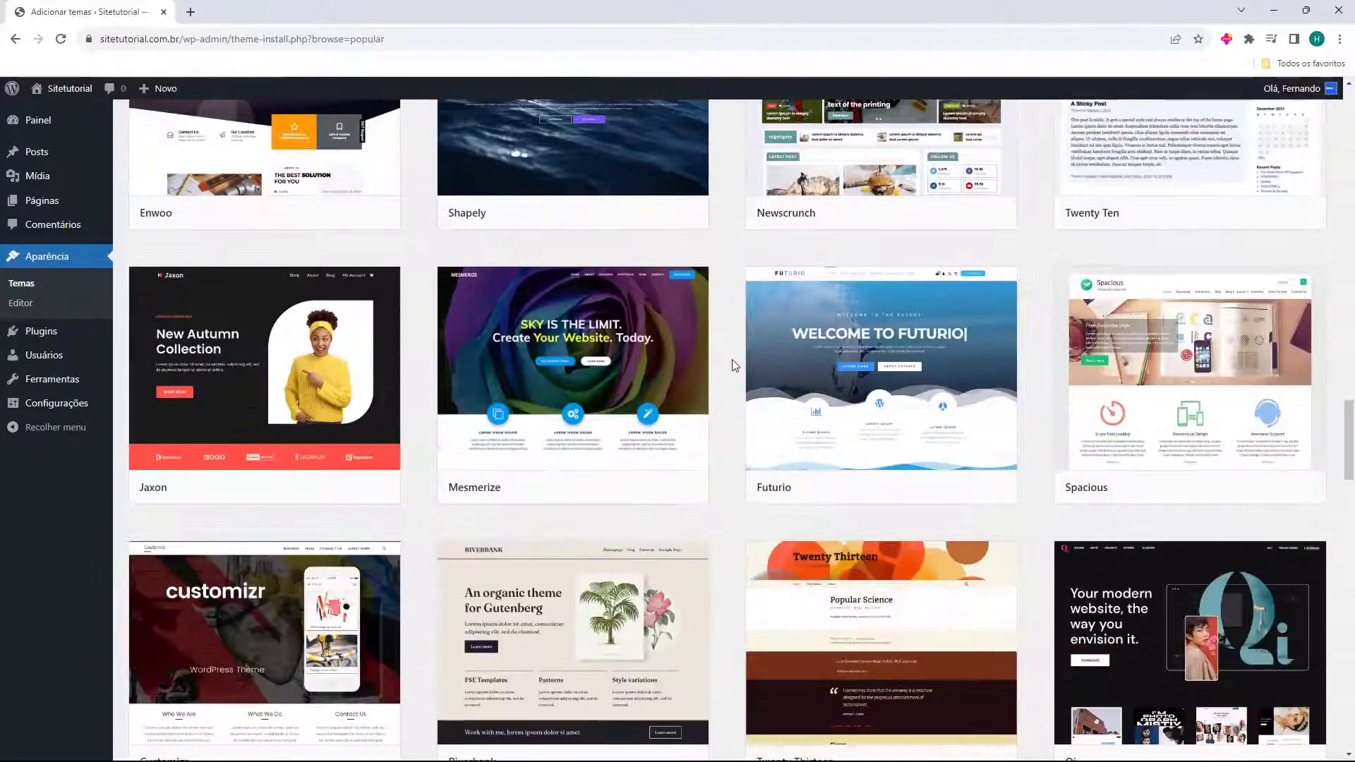
{"action": "scroll", "coordinate": [734, 361], "scroll_direction": "down", "scroll_amount": 10}
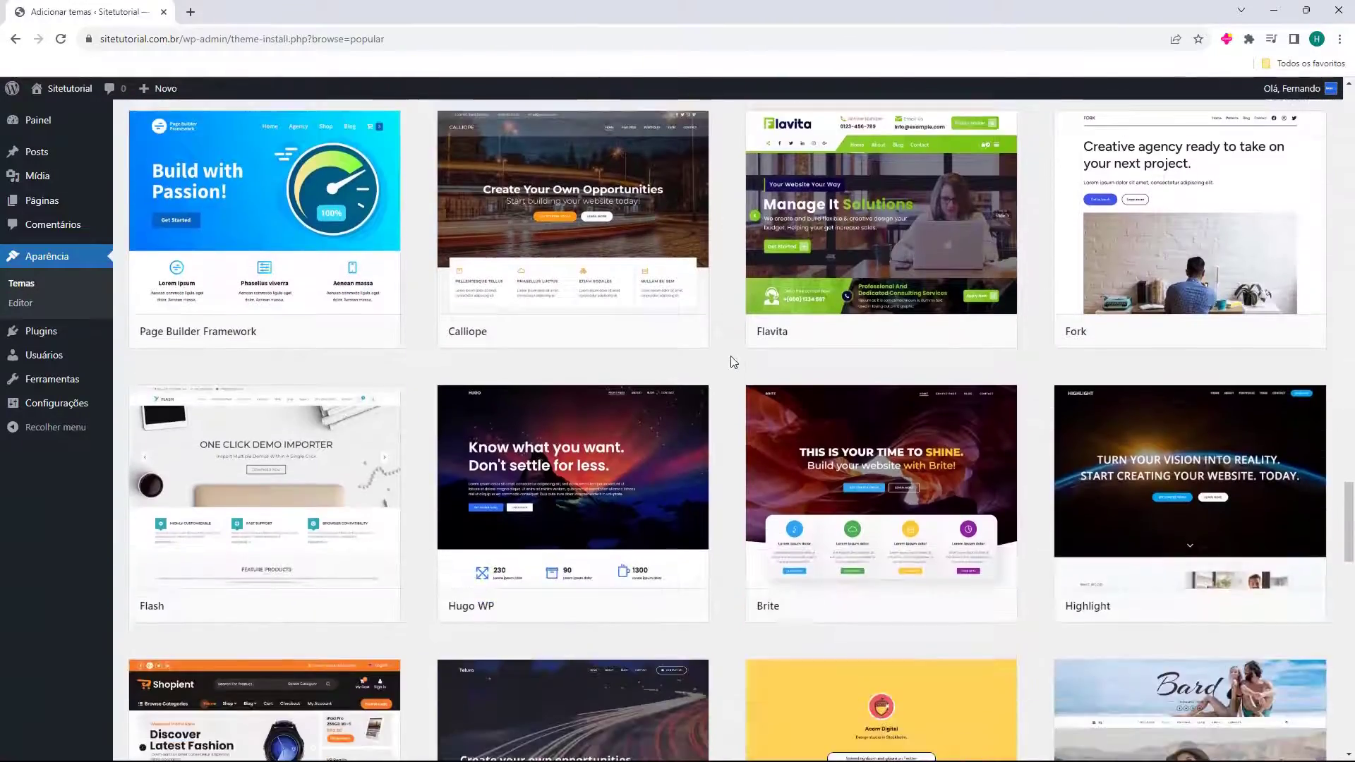
{"action": "scroll", "coordinate": [729, 361], "scroll_direction": "down", "scroll_amount": 3}
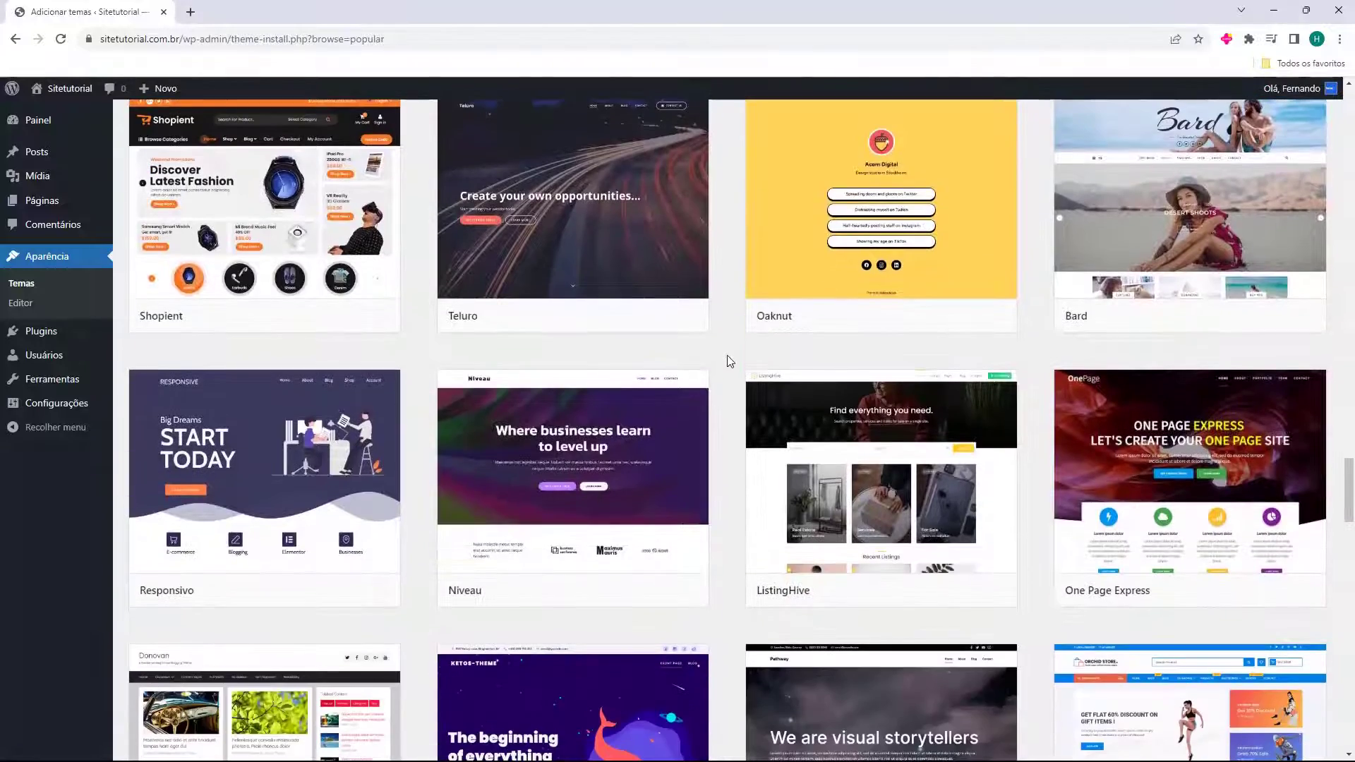
{"action": "scroll", "coordinate": [730, 361], "scroll_direction": "down", "scroll_amount": 20}
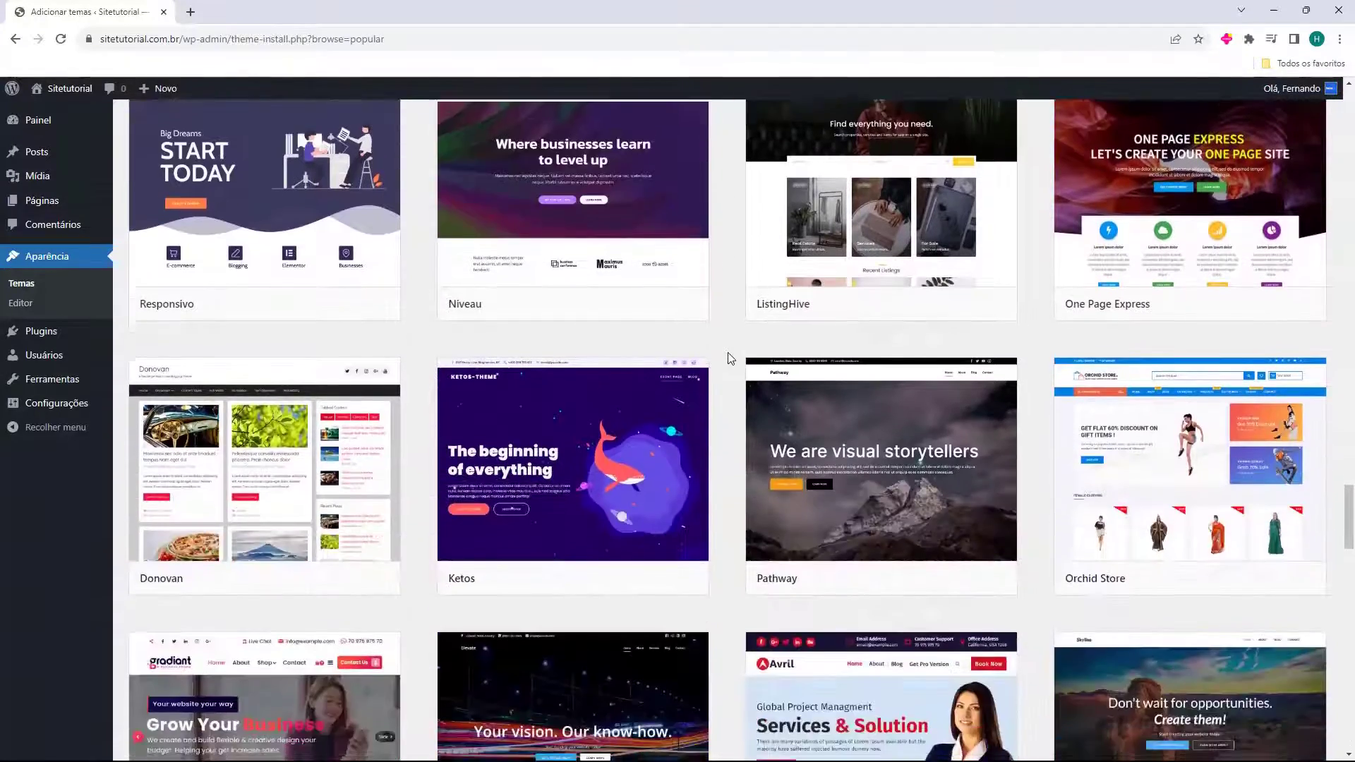
{"action": "scroll", "coordinate": [729, 358], "scroll_direction": "down", "scroll_amount": 18}
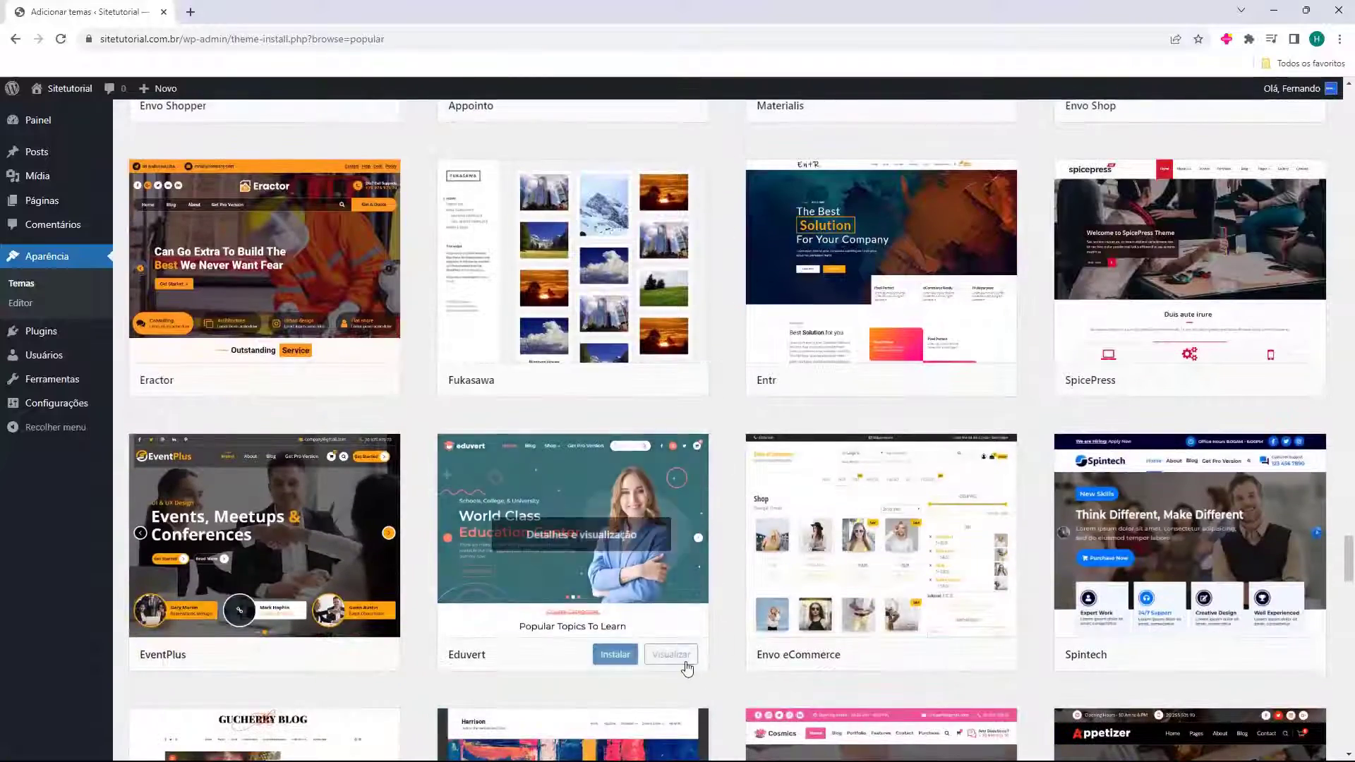
{"action": "scroll", "coordinate": [721, 494], "scroll_direction": "down", "scroll_amount": 9}
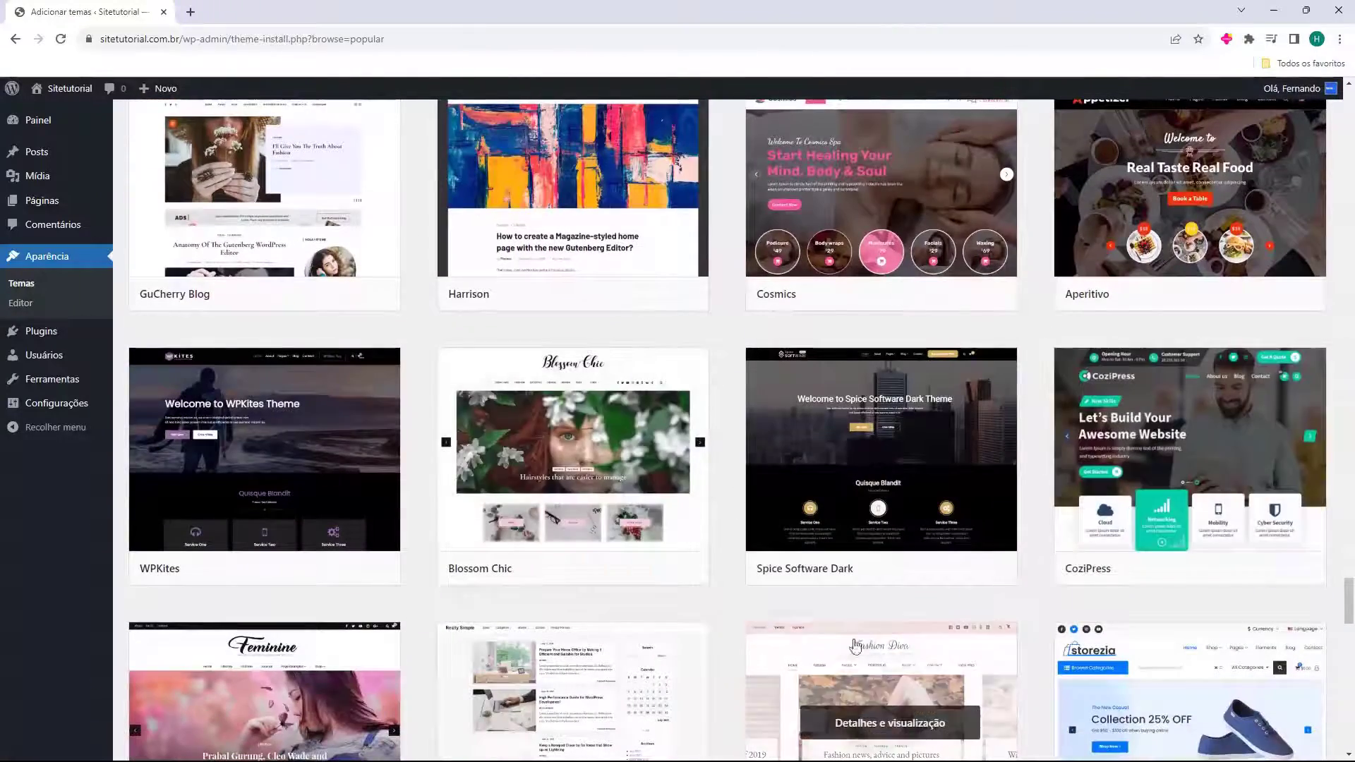
{"action": "scroll", "coordinate": [718, 558], "scroll_direction": "down", "scroll_amount": 8}
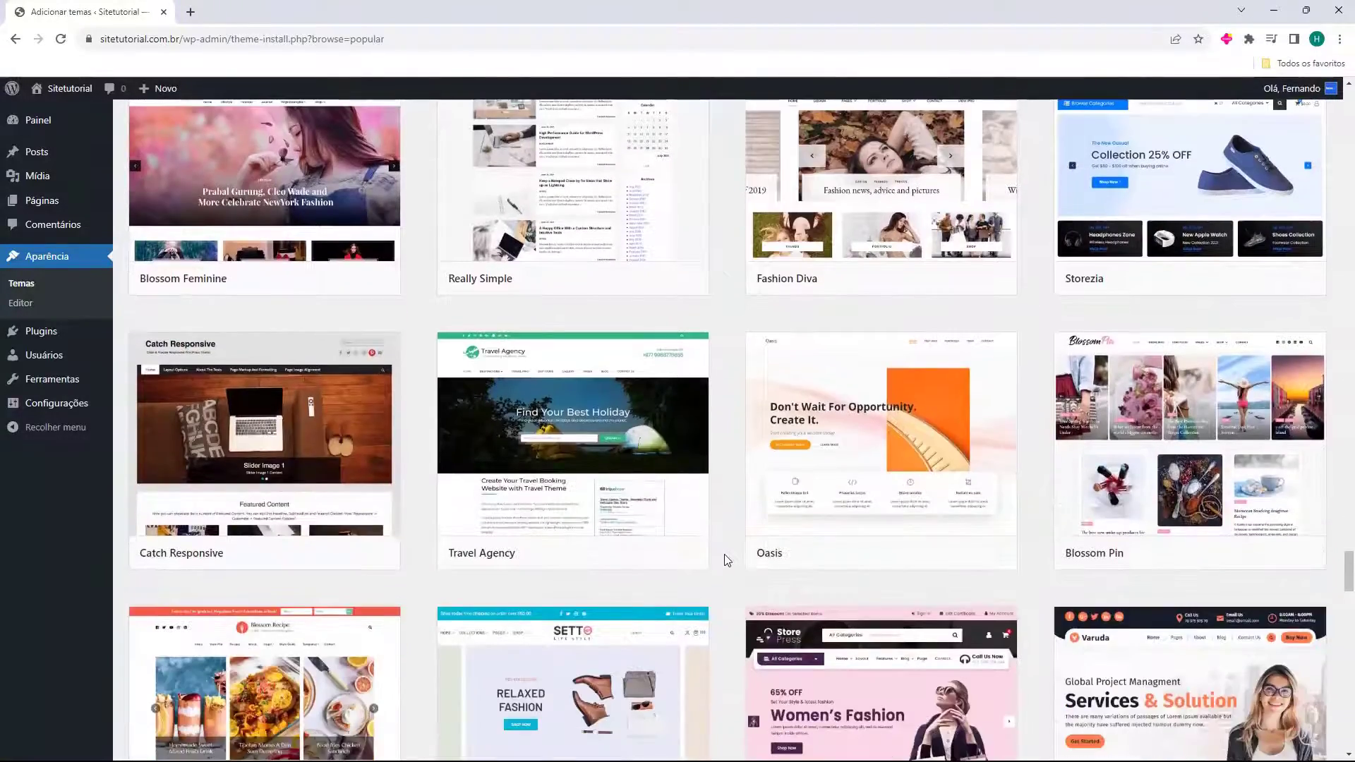
{"action": "scroll", "coordinate": [723, 557], "scroll_direction": "up", "scroll_amount": 17}
{"action": "scroll", "coordinate": [730, 561], "scroll_direction": "up", "scroll_amount": 20}
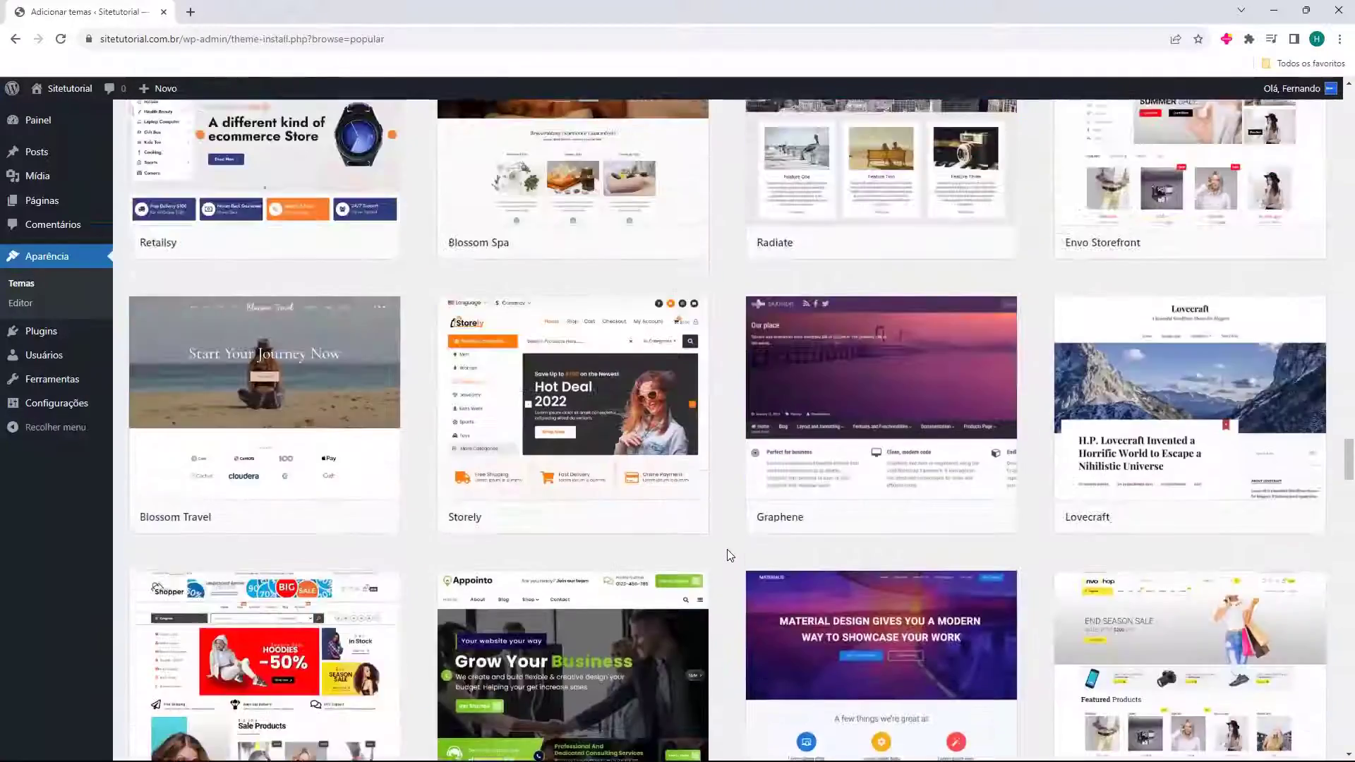
{"action": "scroll", "coordinate": [729, 554], "scroll_direction": "up", "scroll_amount": 20}
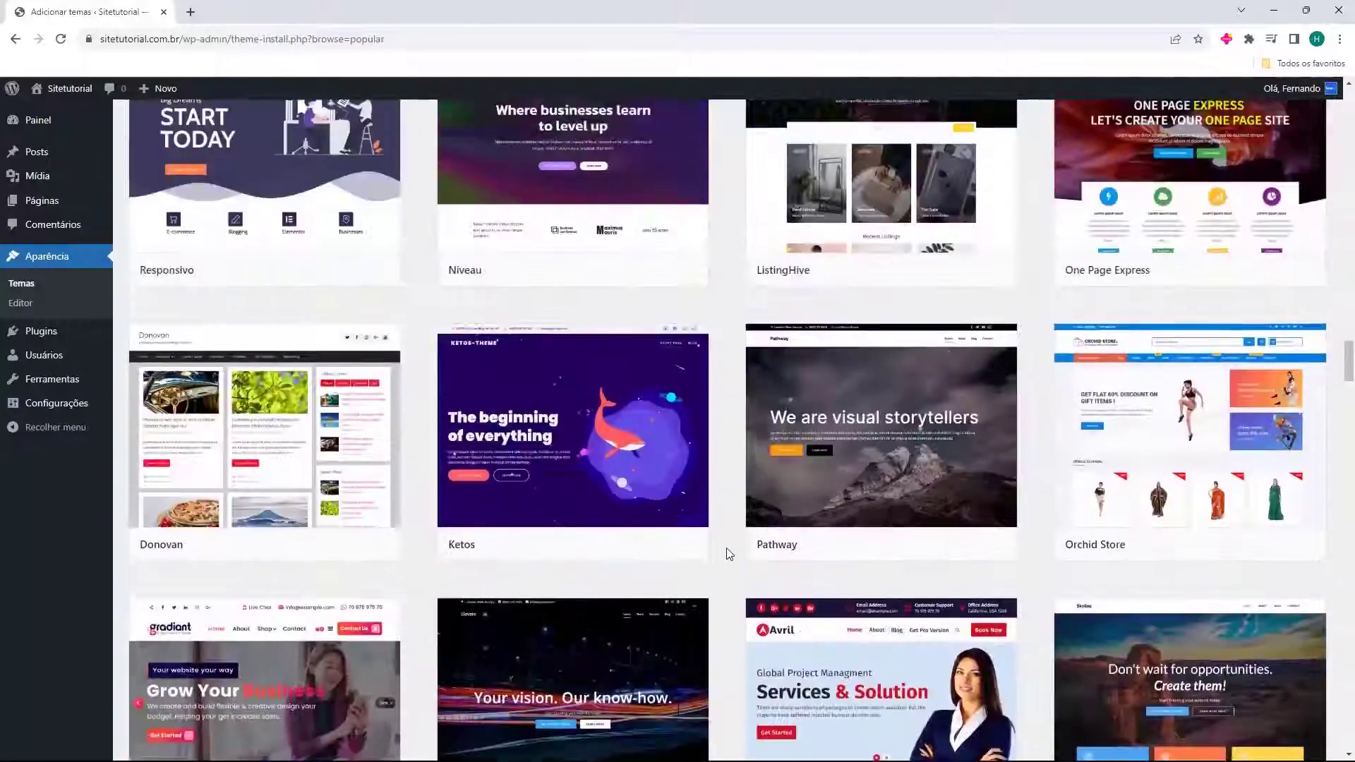
{"action": "scroll", "coordinate": [726, 546], "scroll_direction": "down", "scroll_amount": 4}
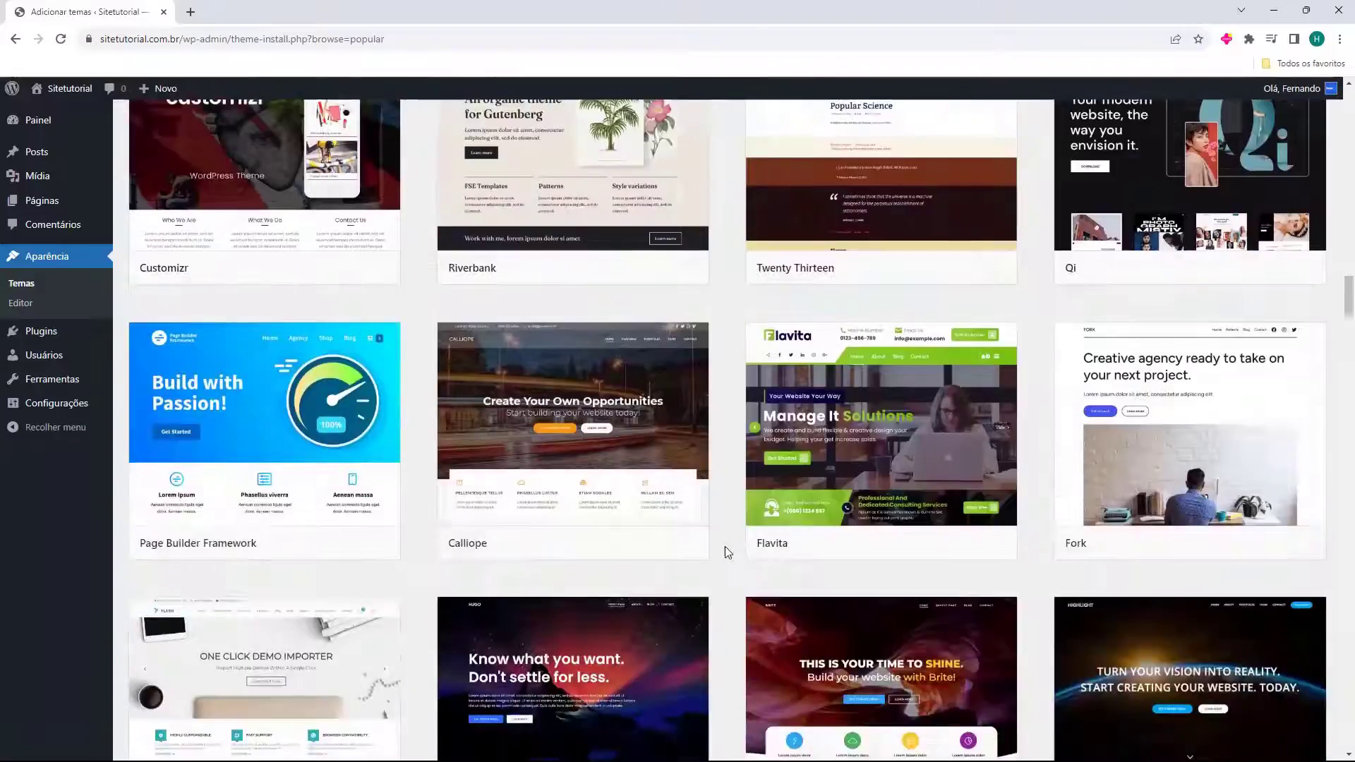
{"action": "scroll", "coordinate": [725, 546], "scroll_direction": "up", "scroll_amount": 16}
{"action": "scroll", "coordinate": [717, 546], "scroll_direction": "up", "scroll_amount": 20}
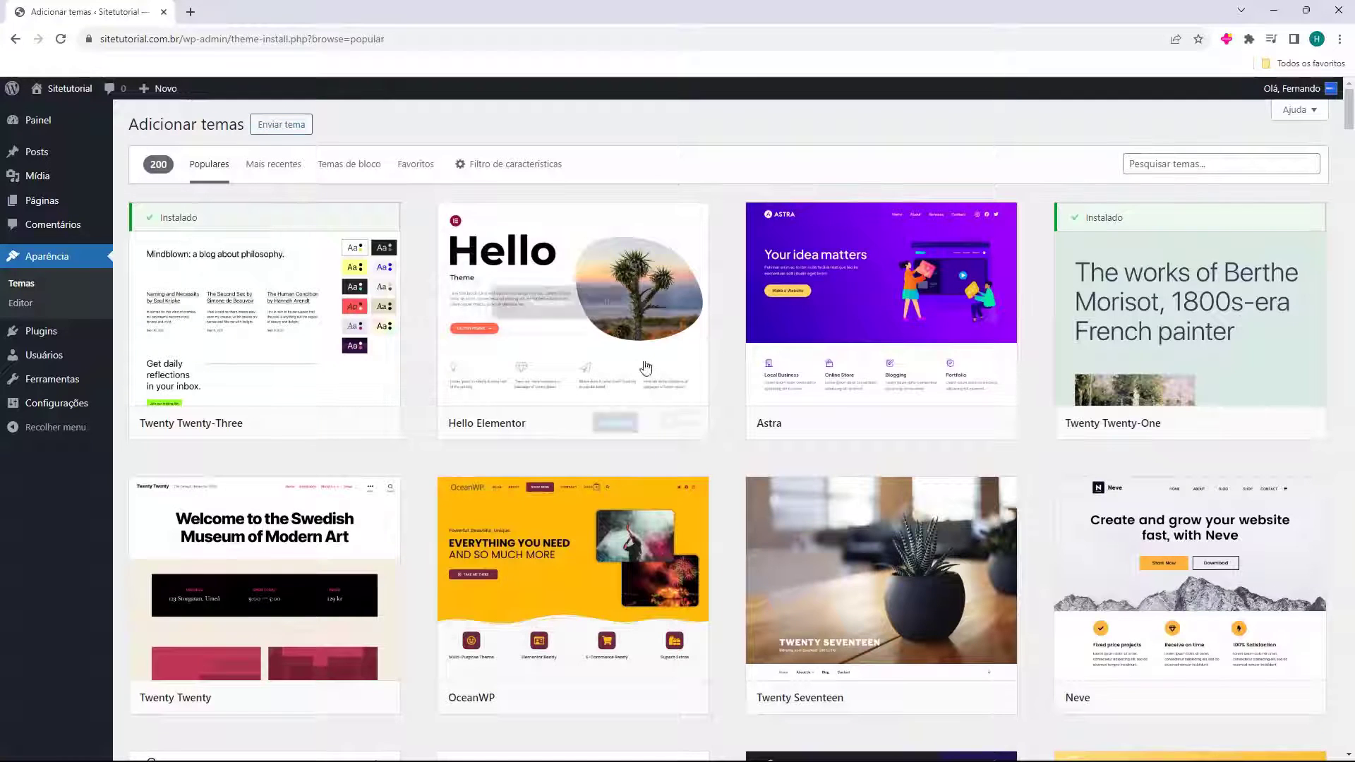
- Return to the installed themes, open customization of the active Twenty Twenty-Four theme and look through its home page preview
{"action": "left_click", "coordinate": [21, 283]}
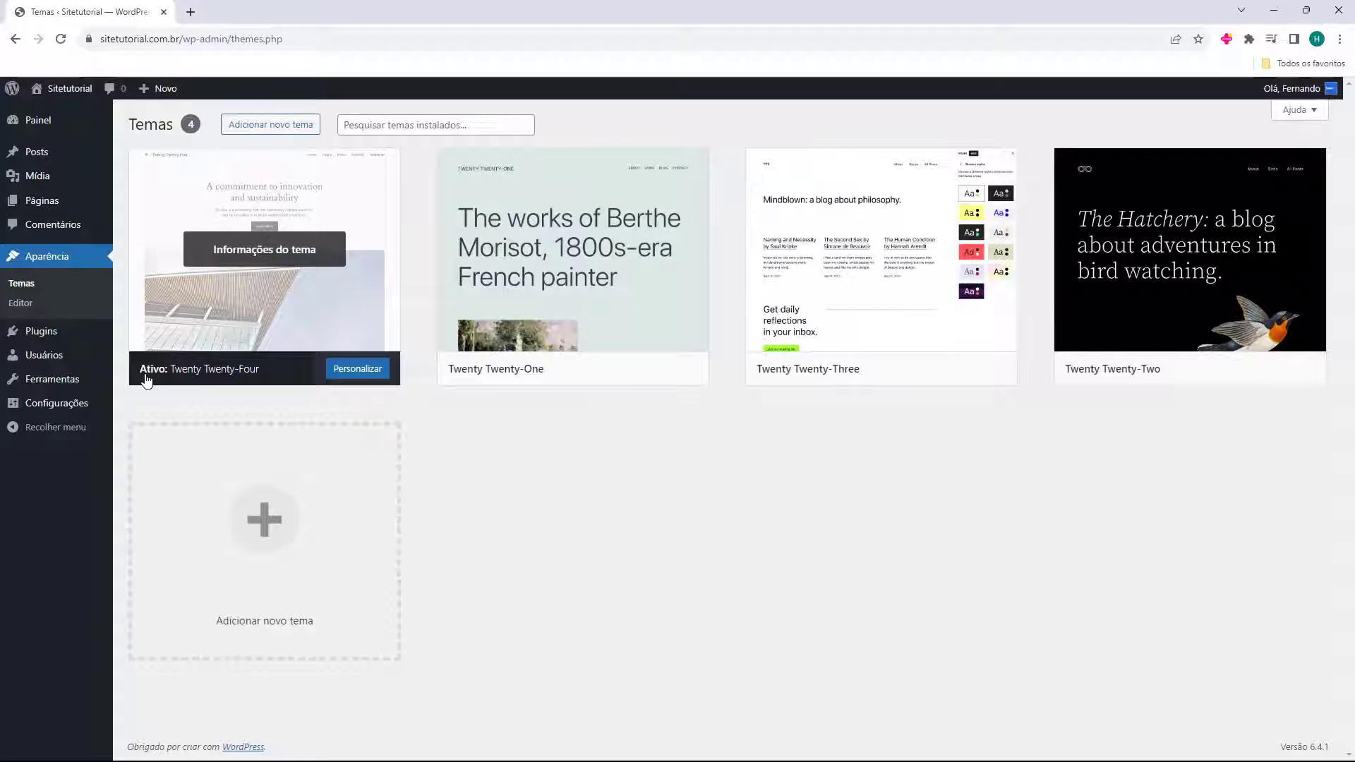
{"action": "left_click", "coordinate": [350, 373]}
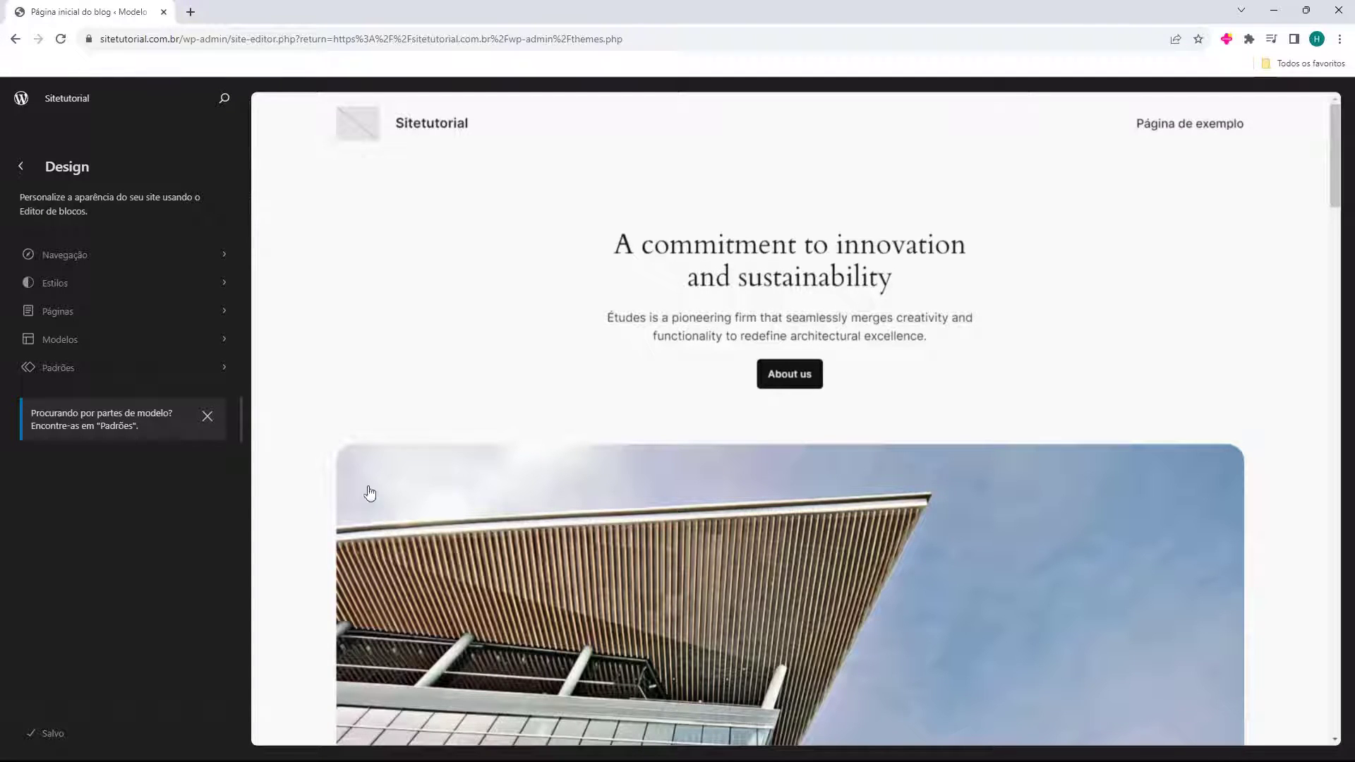
{"action": "scroll", "coordinate": [337, 448], "scroll_direction": "down", "scroll_amount": 15}
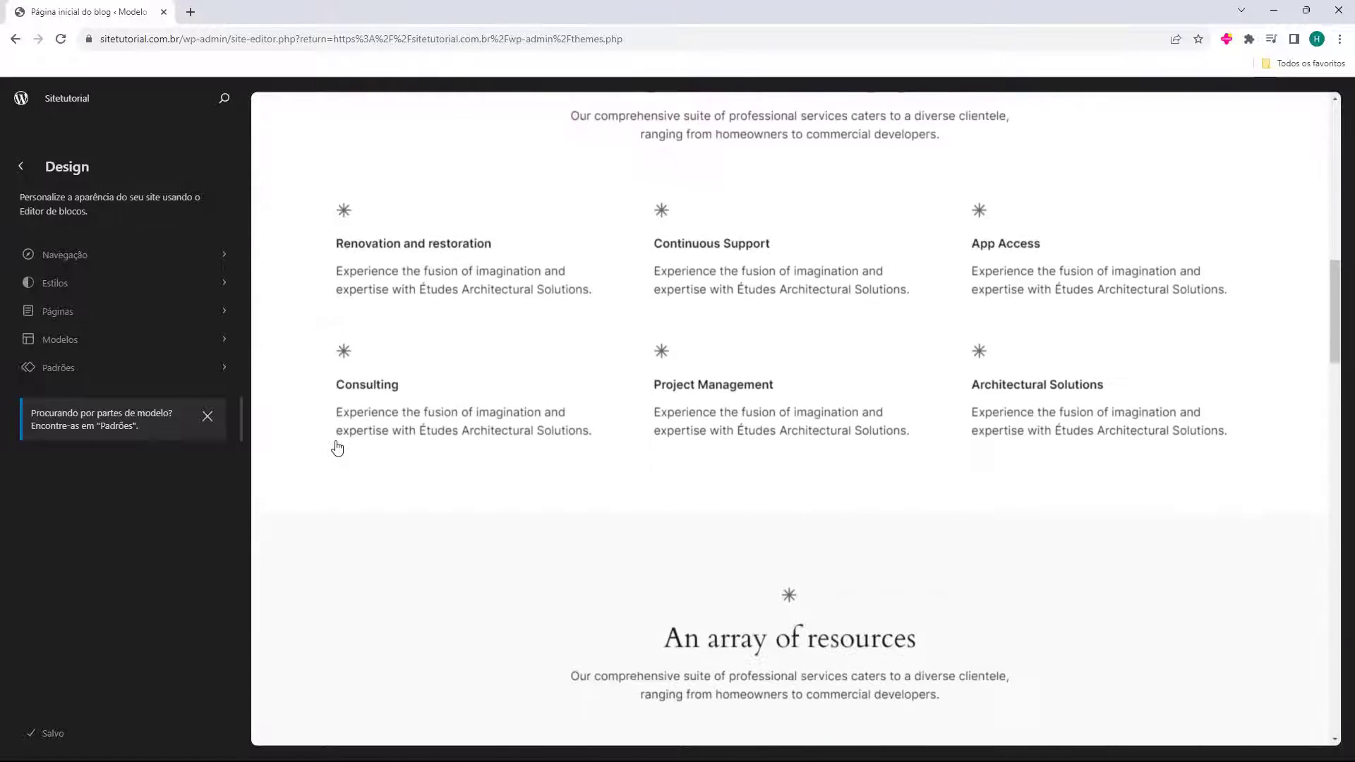
{"action": "scroll", "coordinate": [337, 448], "scroll_direction": "down", "scroll_amount": 3}
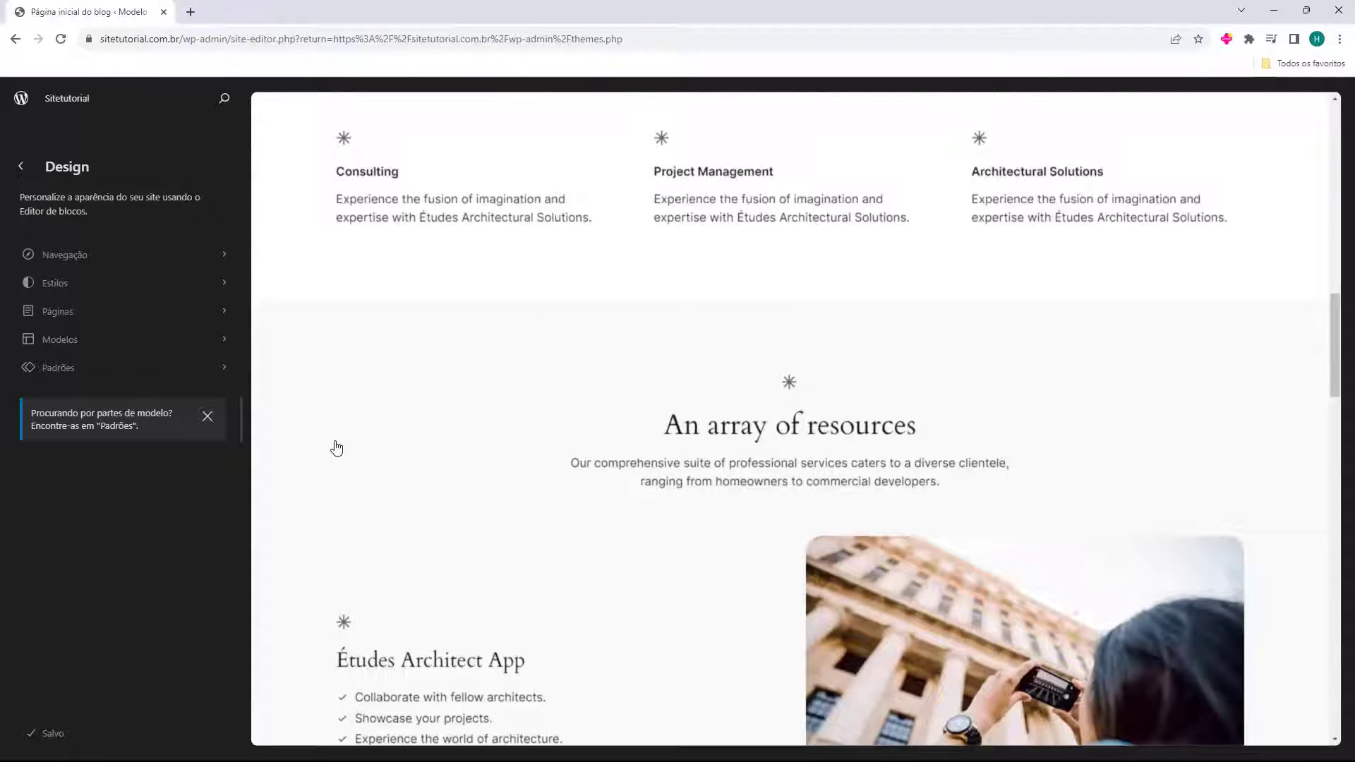
{"action": "scroll", "coordinate": [337, 448], "scroll_direction": "up", "scroll_amount": 18}
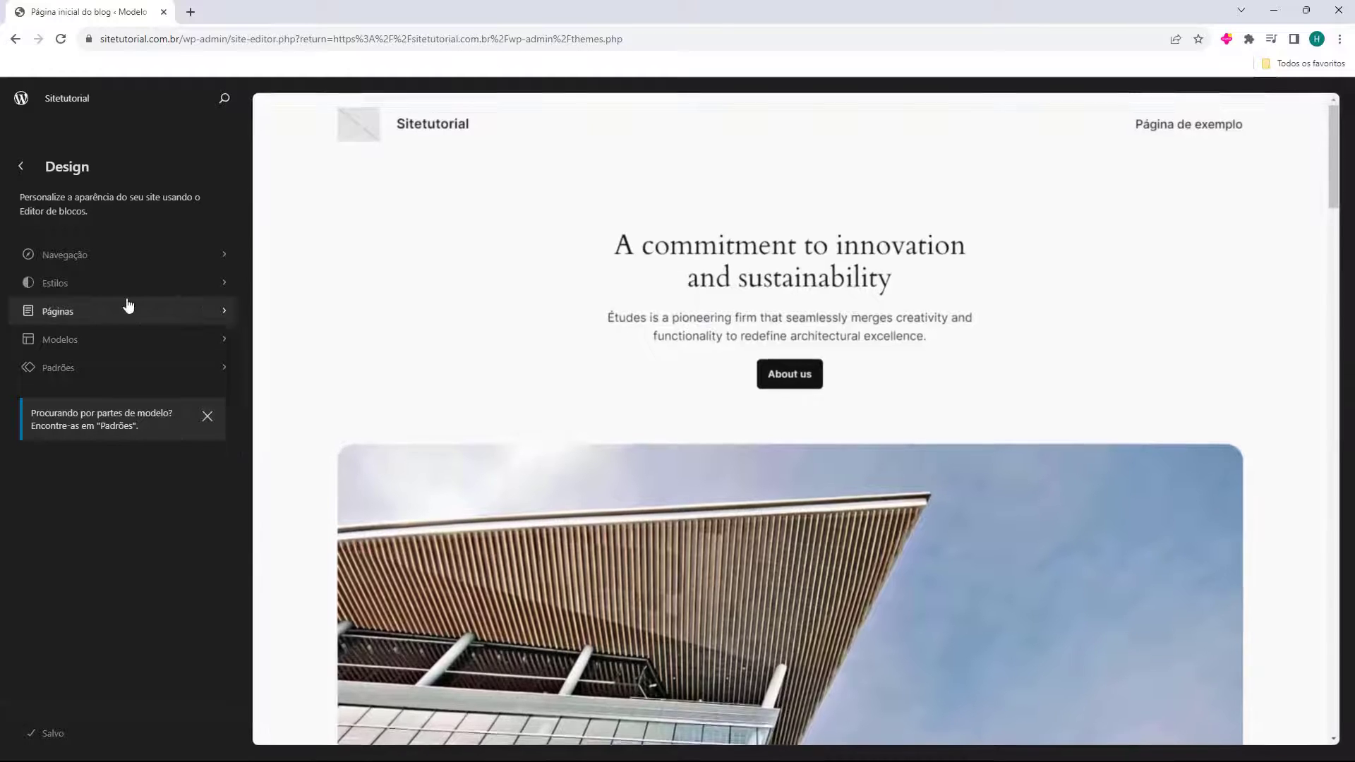
- View the site editor's navigation settings, then leave the editor for the admin dashboard
{"action": "left_click", "coordinate": [103, 259]}
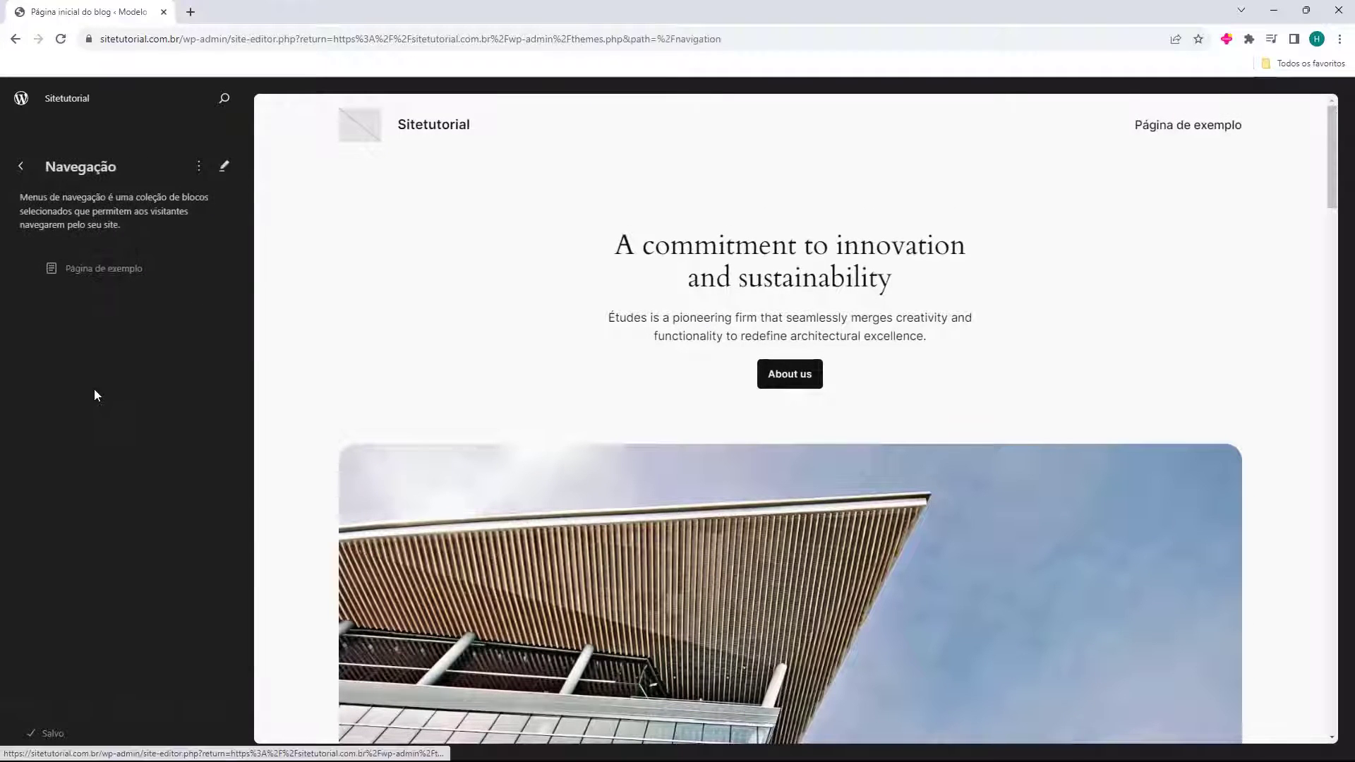
{"action": "left_click", "coordinate": [30, 177]}
{"action": "left_click", "coordinate": [30, 180]}
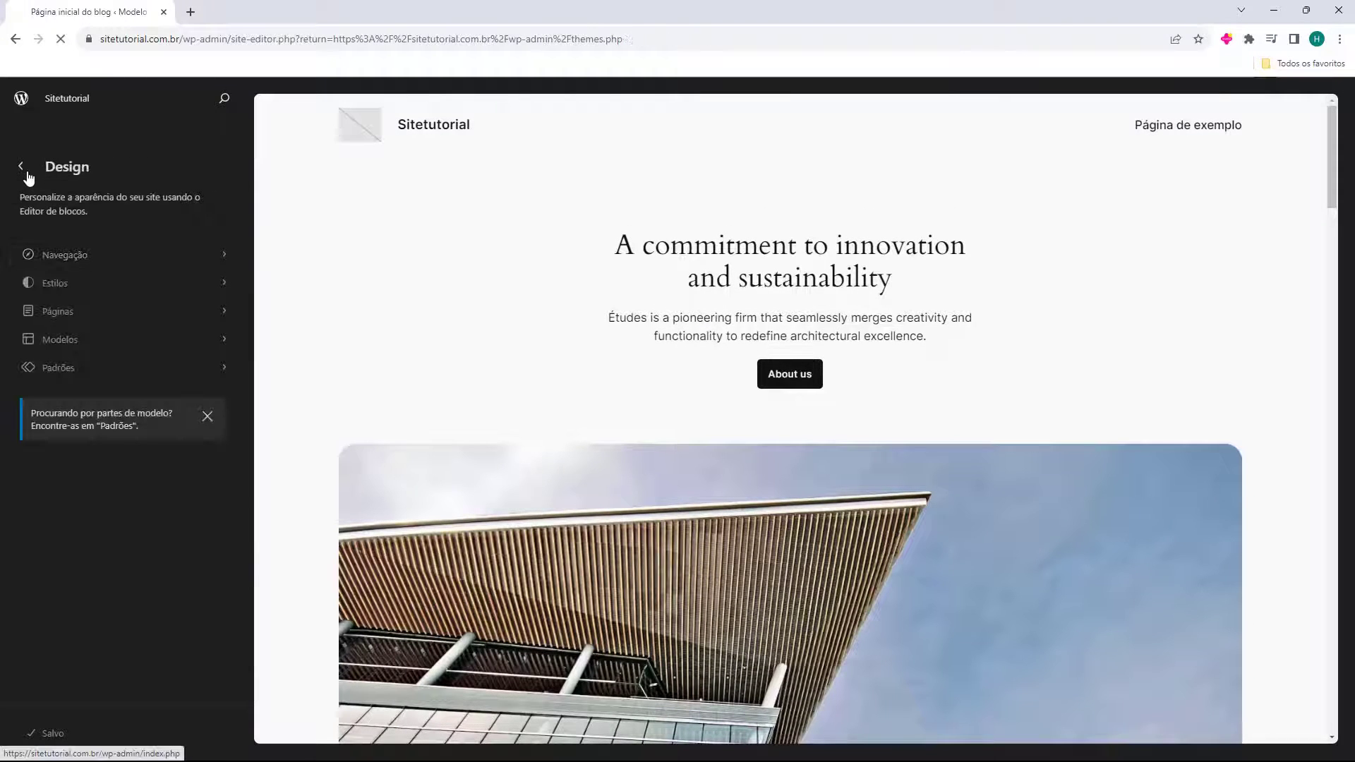
- Open the installed plugins list, then go to adding a plugin and look over the featured plugins
{"action": "left_click", "coordinate": [46, 306]}
{"action": "mouse_move", "coordinate": [63, 342]}
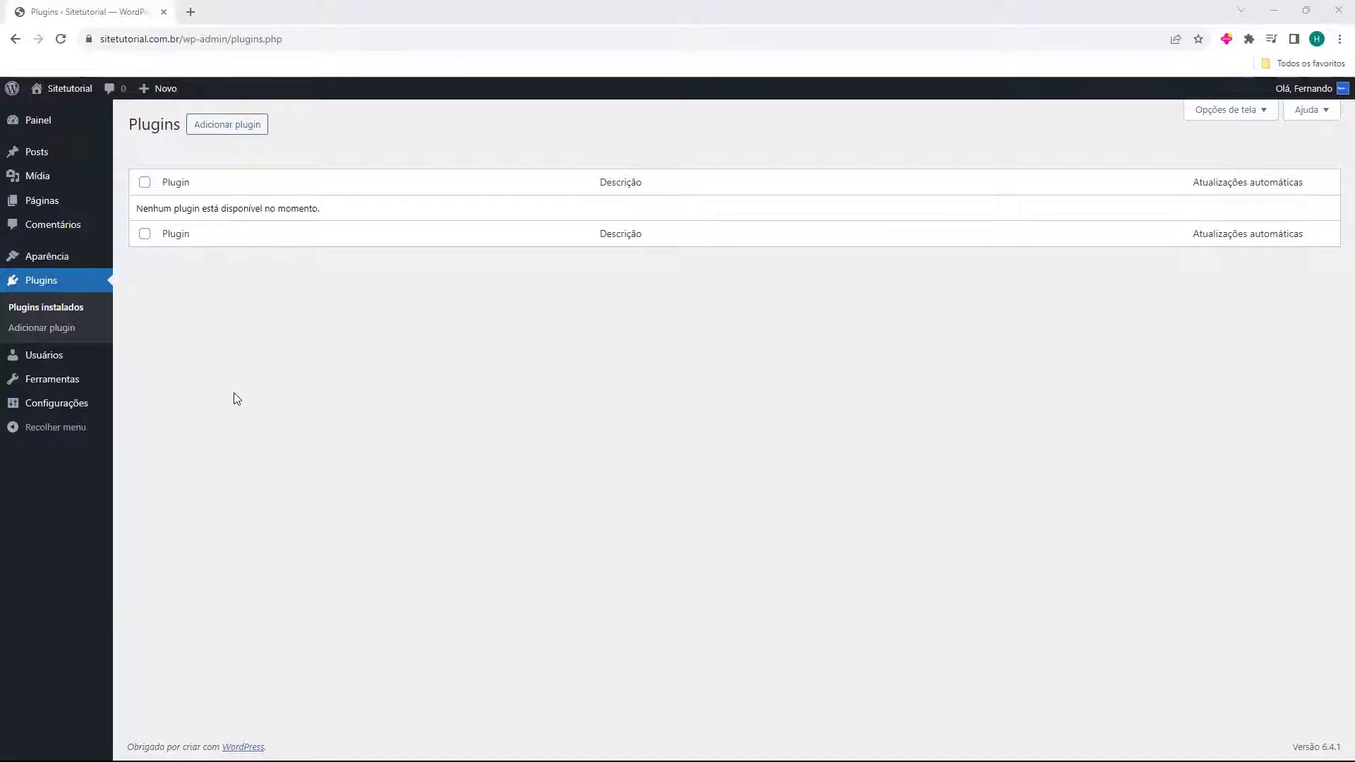
{"action": "left_click", "coordinate": [239, 134]}
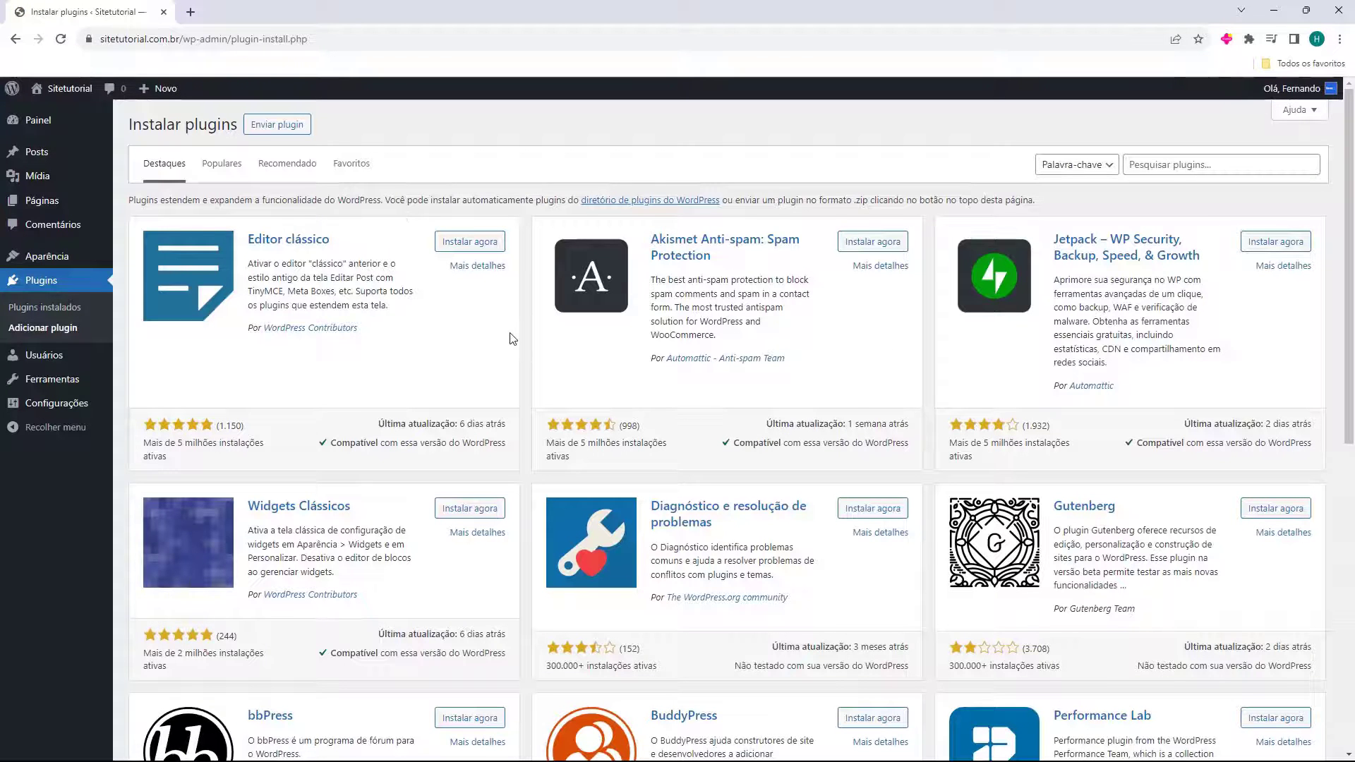
{"action": "scroll", "coordinate": [513, 338], "scroll_direction": "down", "scroll_amount": 7}
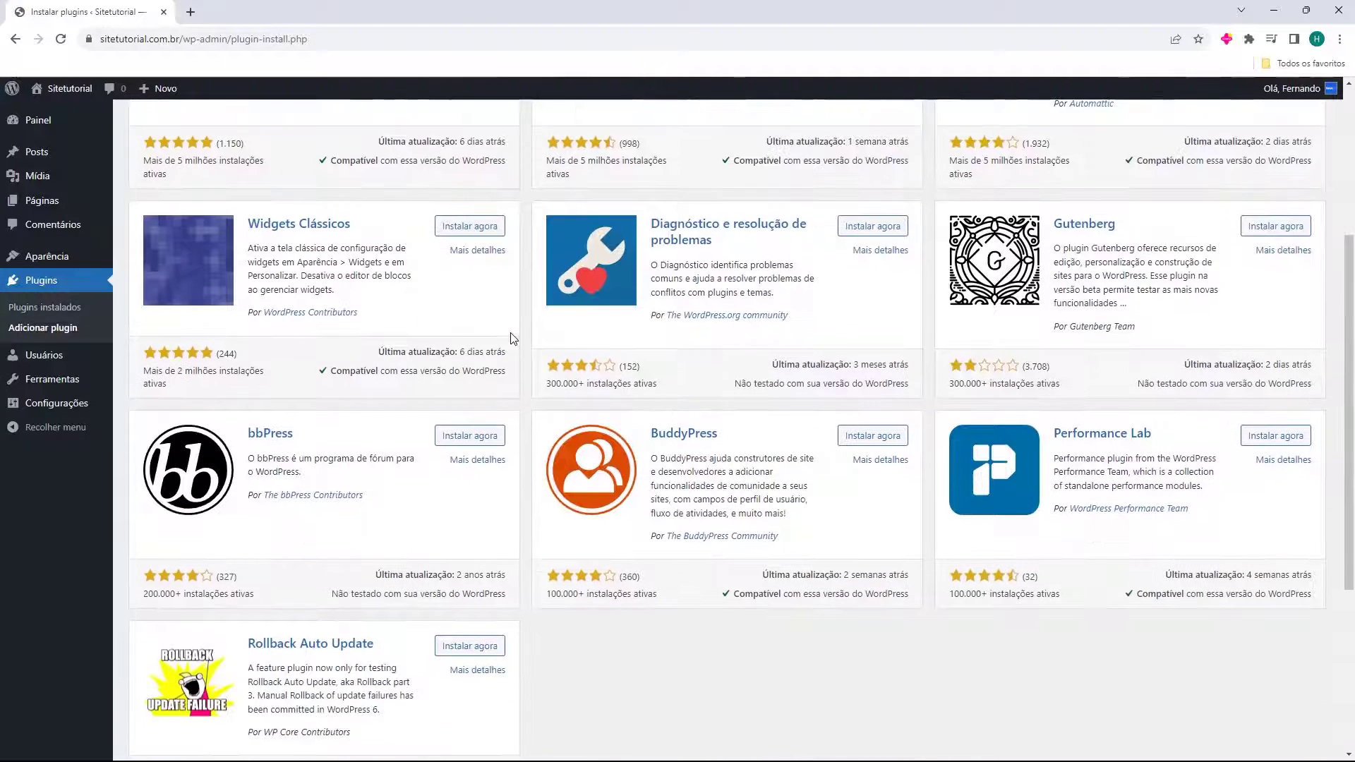
{"action": "scroll", "coordinate": [345, 433], "scroll_direction": "up", "scroll_amount": 7}
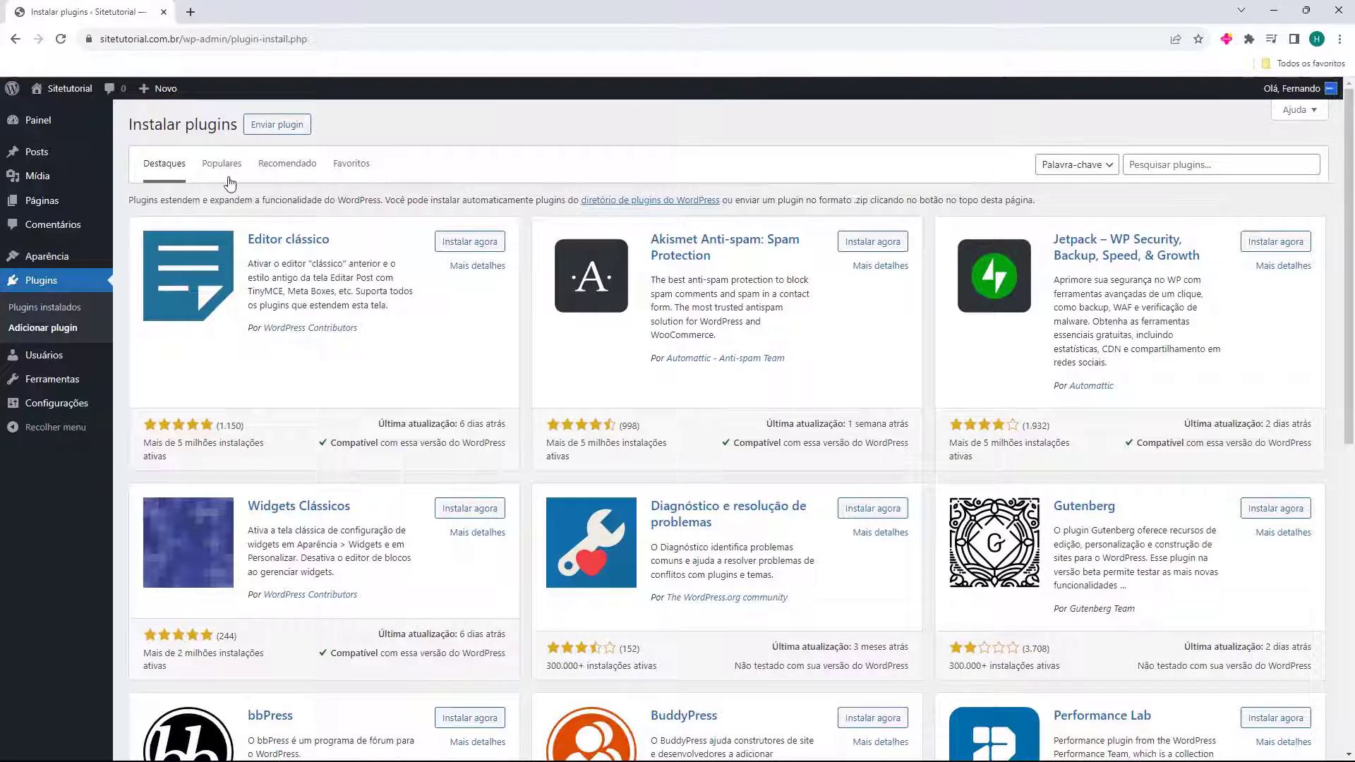
- Switch the plugin catalogue to the popular plugins and browse through the first page of offerings
{"action": "left_click", "coordinate": [227, 172]}
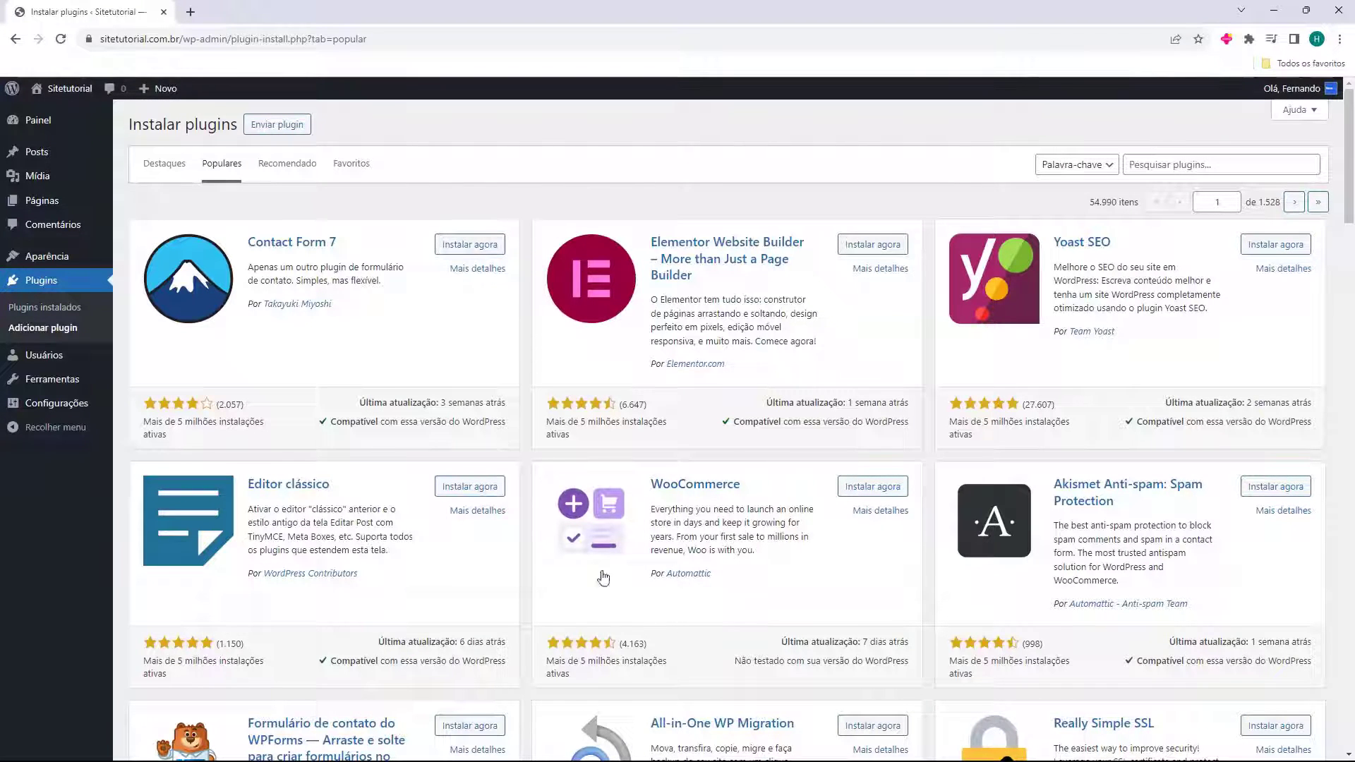
{"action": "scroll", "coordinate": [593, 423], "scroll_direction": "down", "scroll_amount": 3}
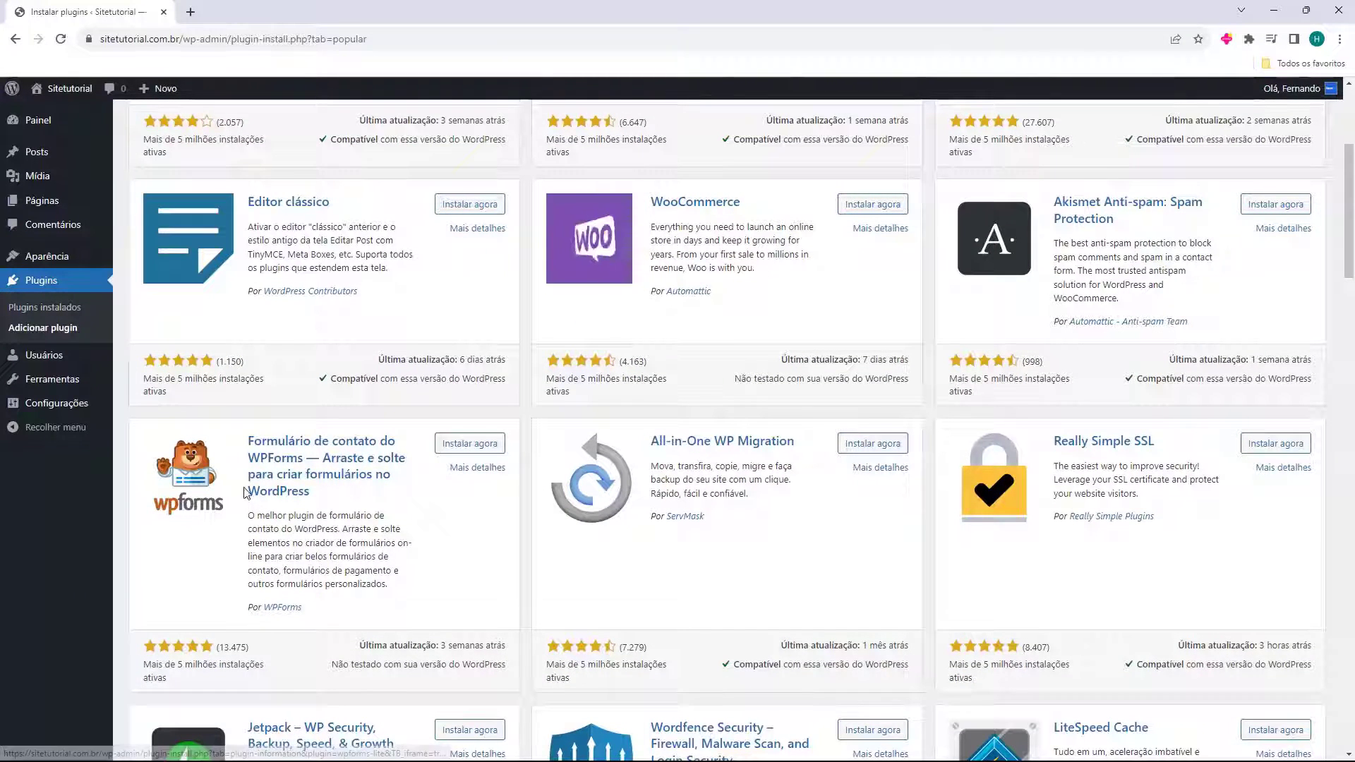
{"action": "scroll", "coordinate": [245, 491], "scroll_direction": "down", "scroll_amount": 1}
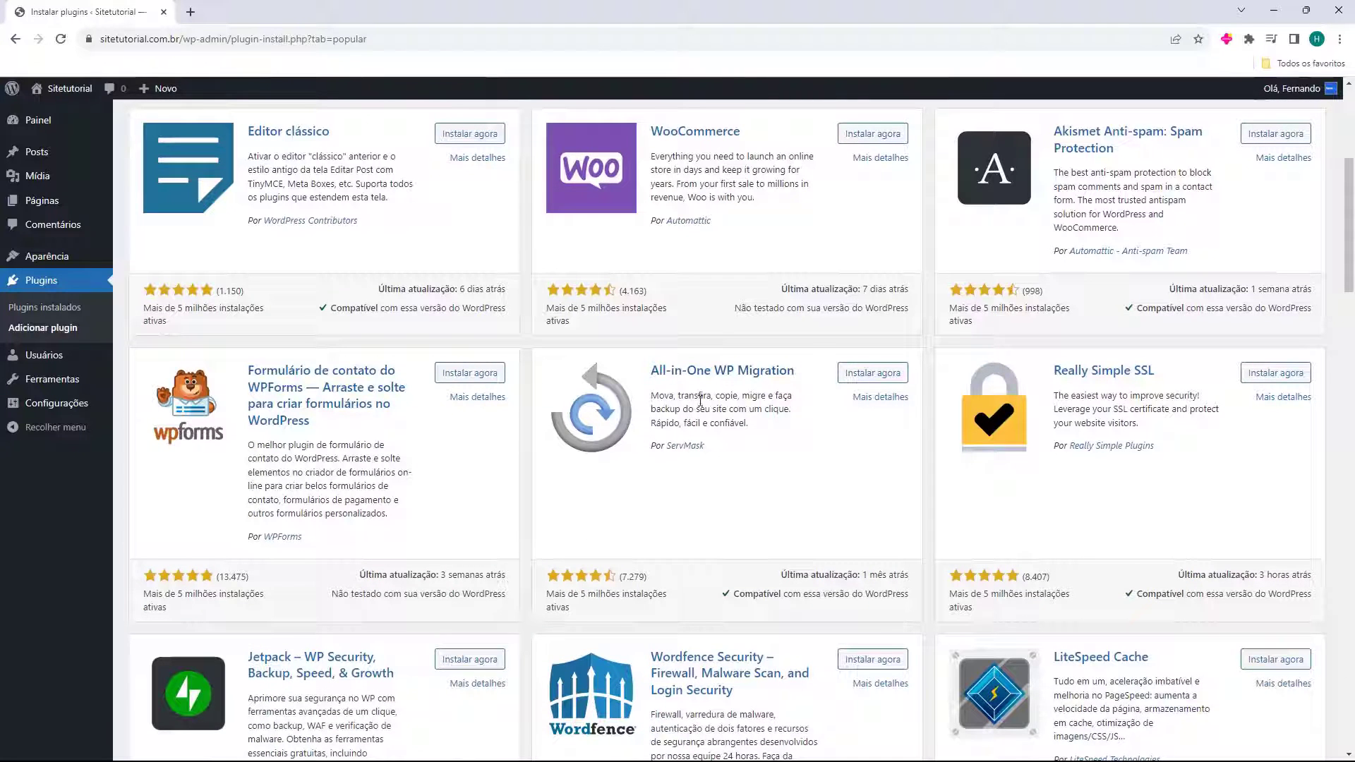
{"action": "scroll", "coordinate": [701, 395], "scroll_direction": "down", "scroll_amount": 1}
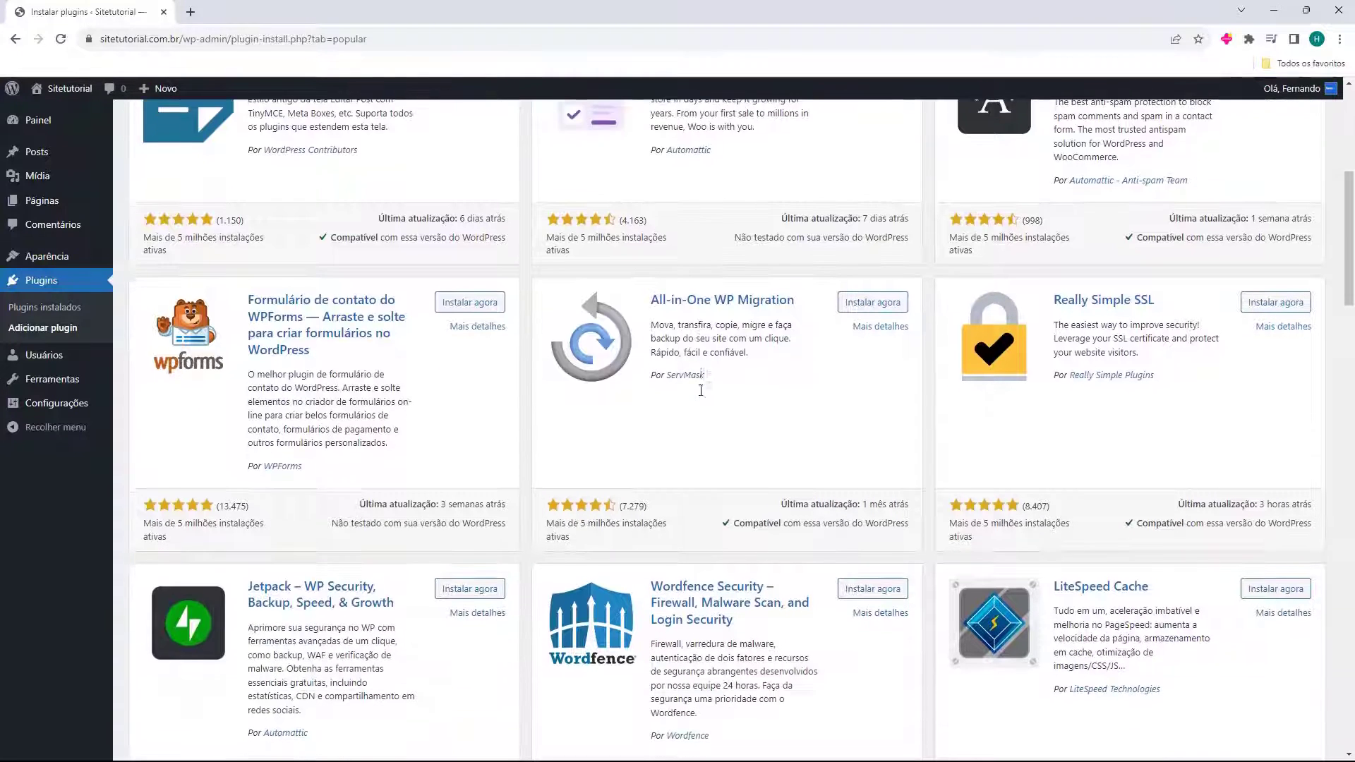
{"action": "scroll", "coordinate": [522, 445], "scroll_direction": "down", "scroll_amount": 2}
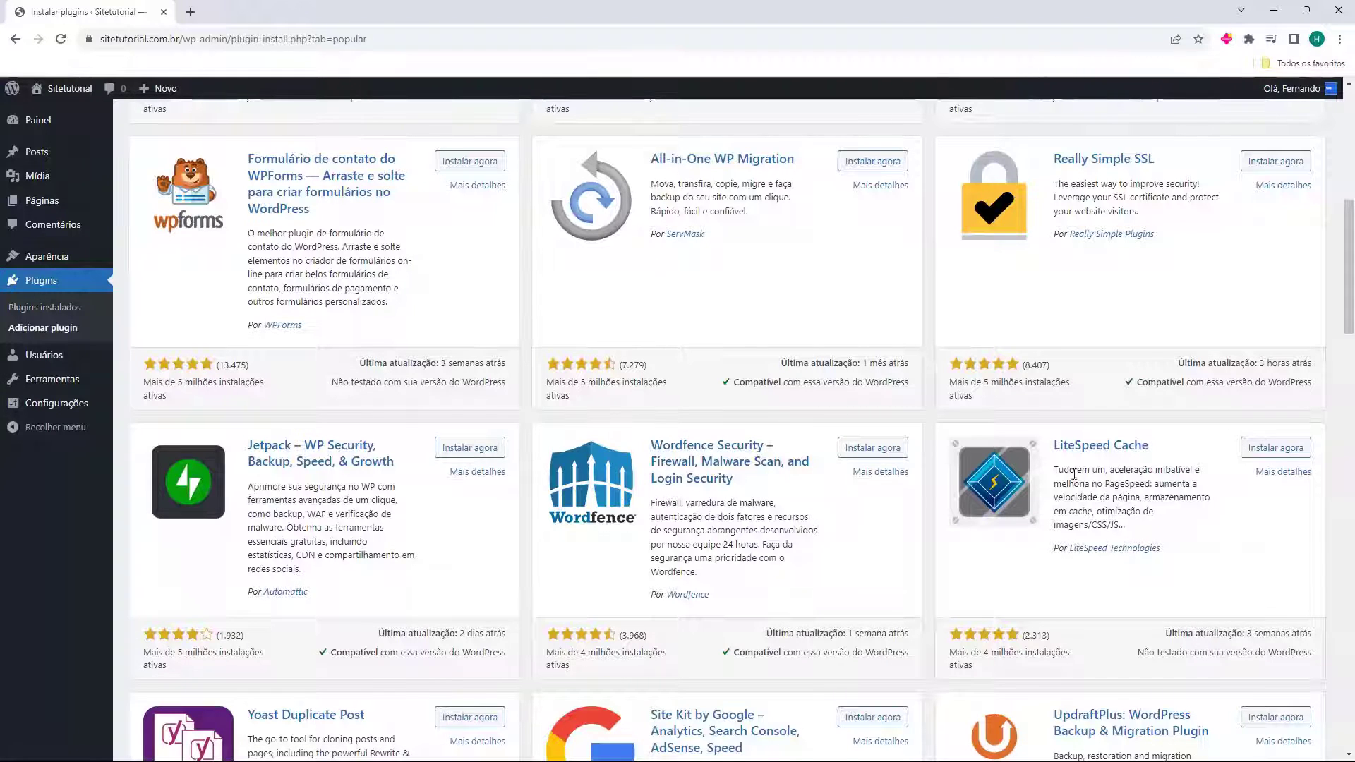
{"action": "scroll", "coordinate": [1095, 465], "scroll_direction": "down", "scroll_amount": 15}
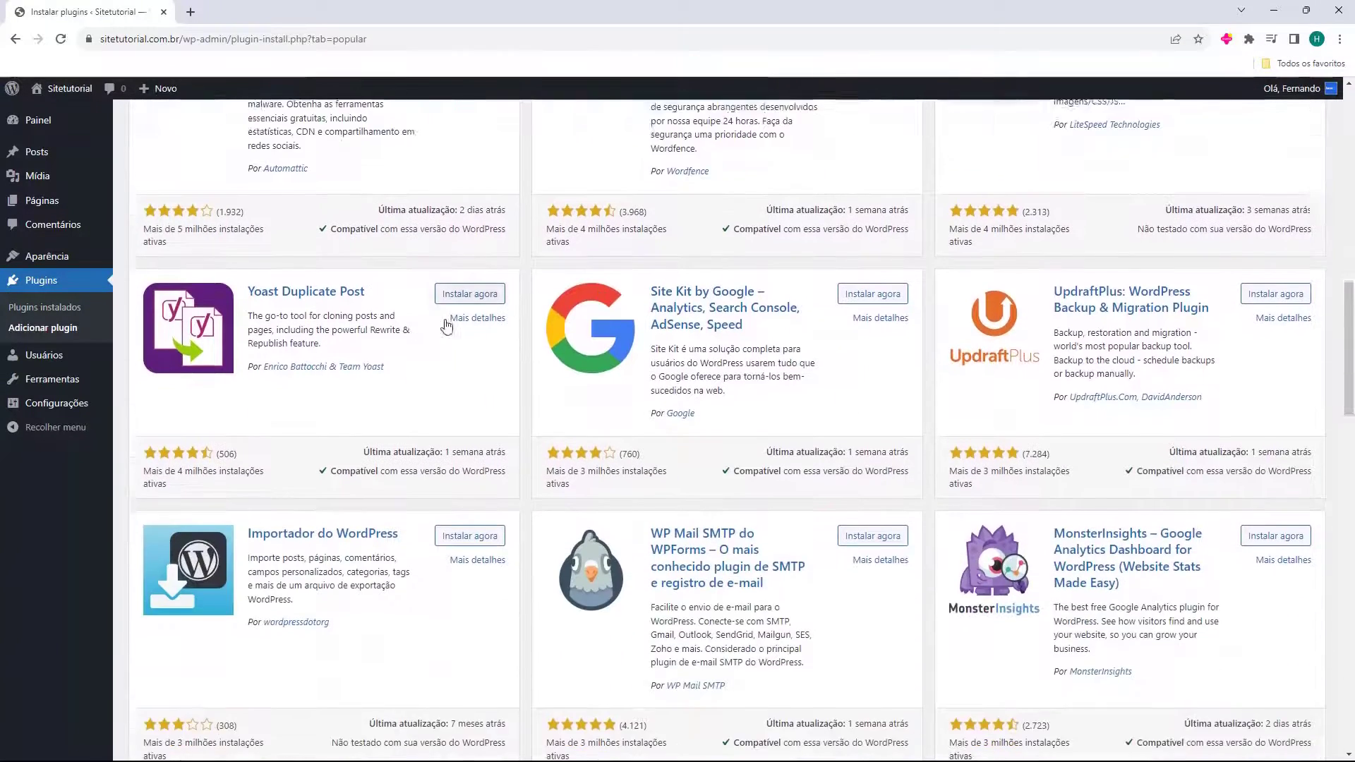
{"action": "scroll", "coordinate": [1065, 321], "scroll_direction": "down", "scroll_amount": 13}
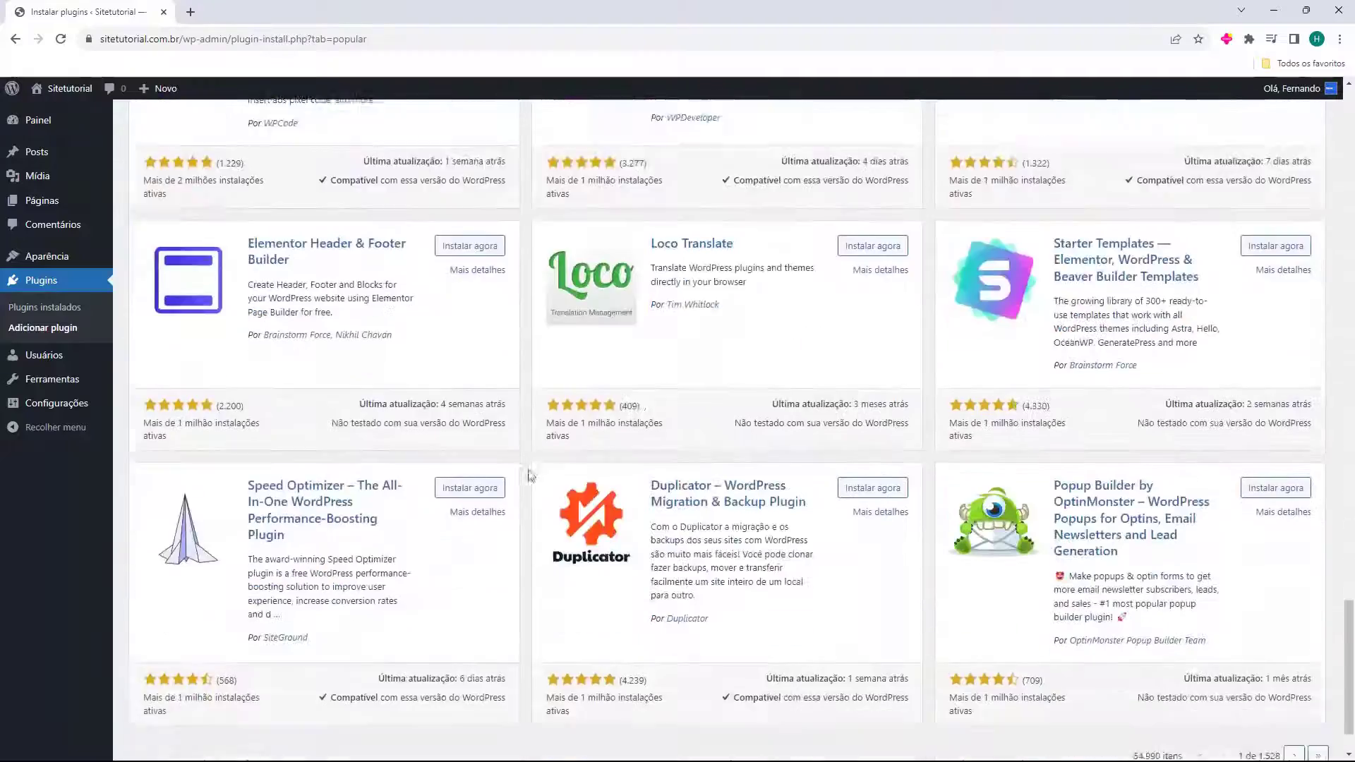
- Look over the recommended plugins in the catalogue, then return to the featured plugins
{"action": "scroll", "coordinate": [591, 366], "scroll_direction": "up", "scroll_amount": 15}
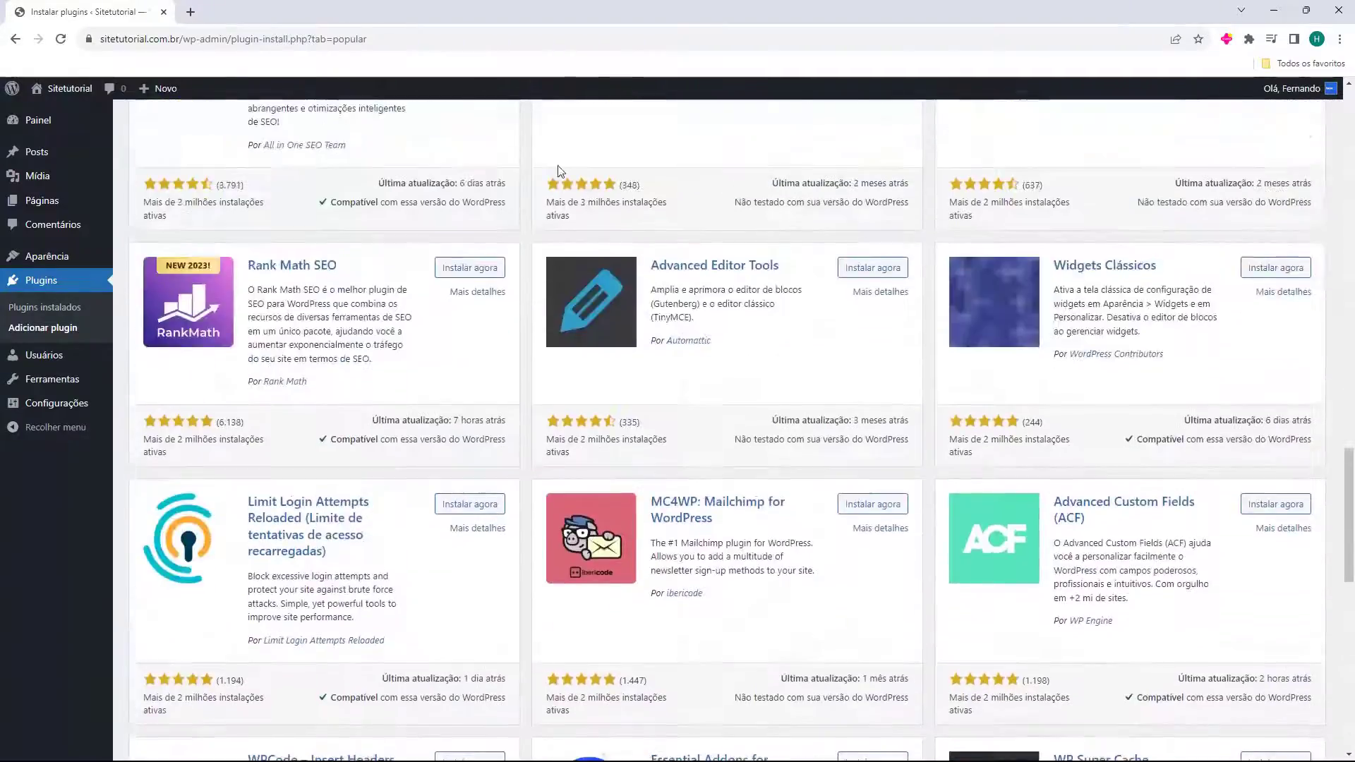
{"action": "scroll", "coordinate": [869, 349], "scroll_direction": "up", "scroll_amount": 13}
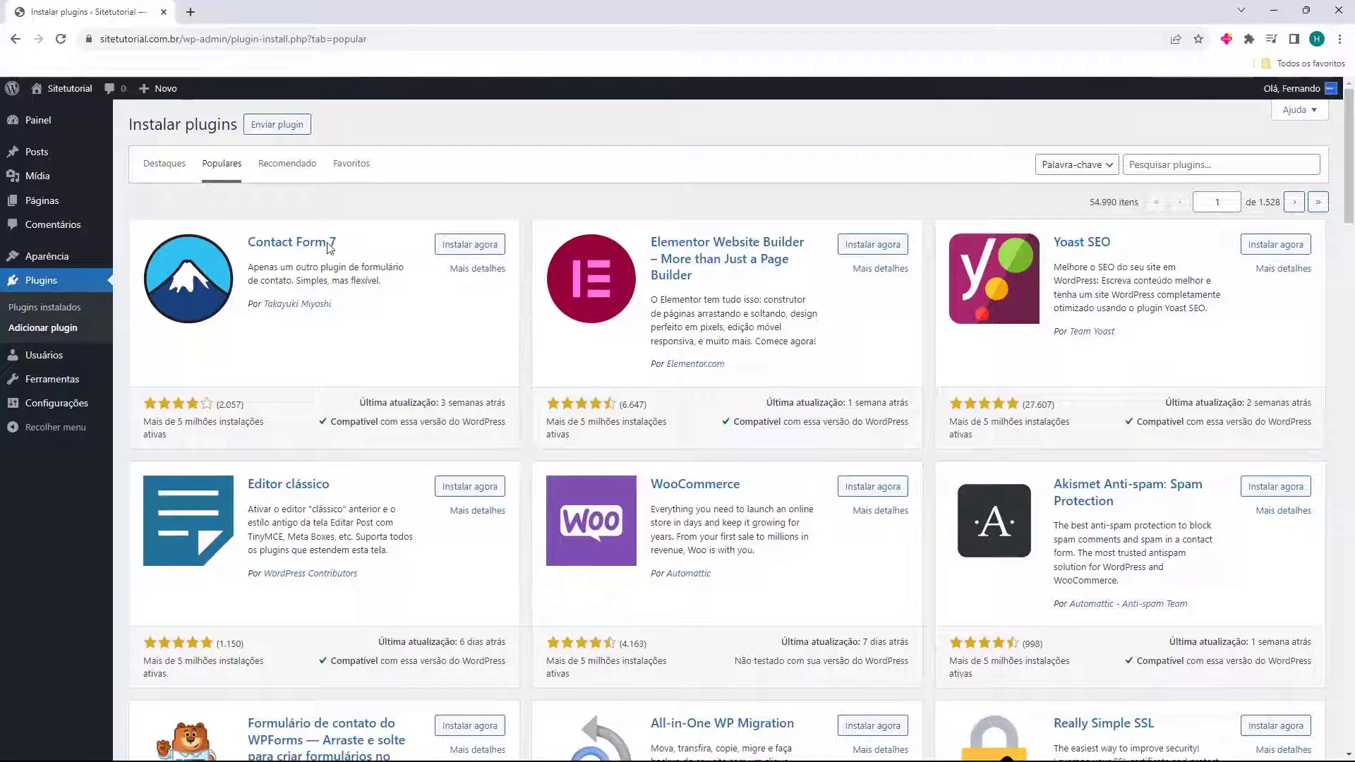
{"action": "left_click", "coordinate": [286, 165]}
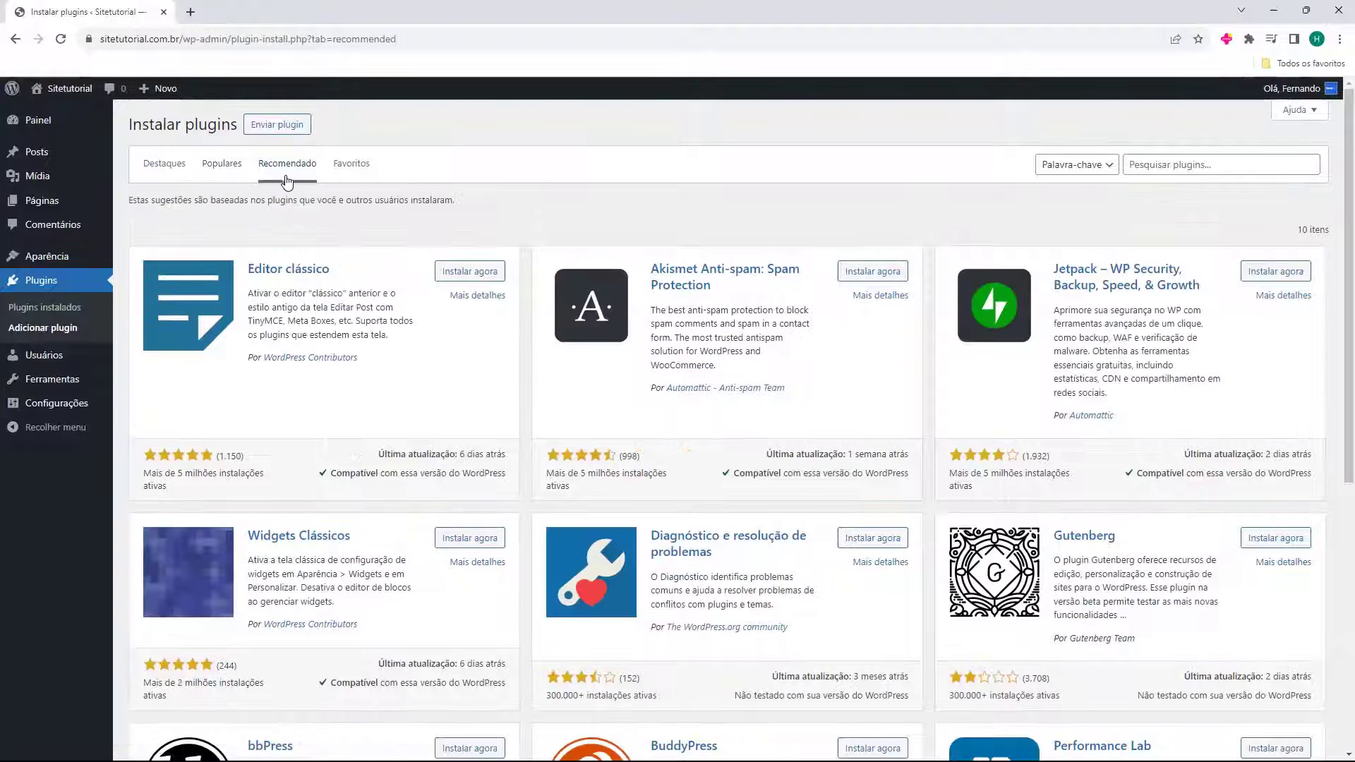
{"action": "scroll", "coordinate": [531, 381], "scroll_direction": "down", "scroll_amount": 7}
{"action": "scroll", "coordinate": [529, 357], "scroll_direction": "up", "scroll_amount": 7}
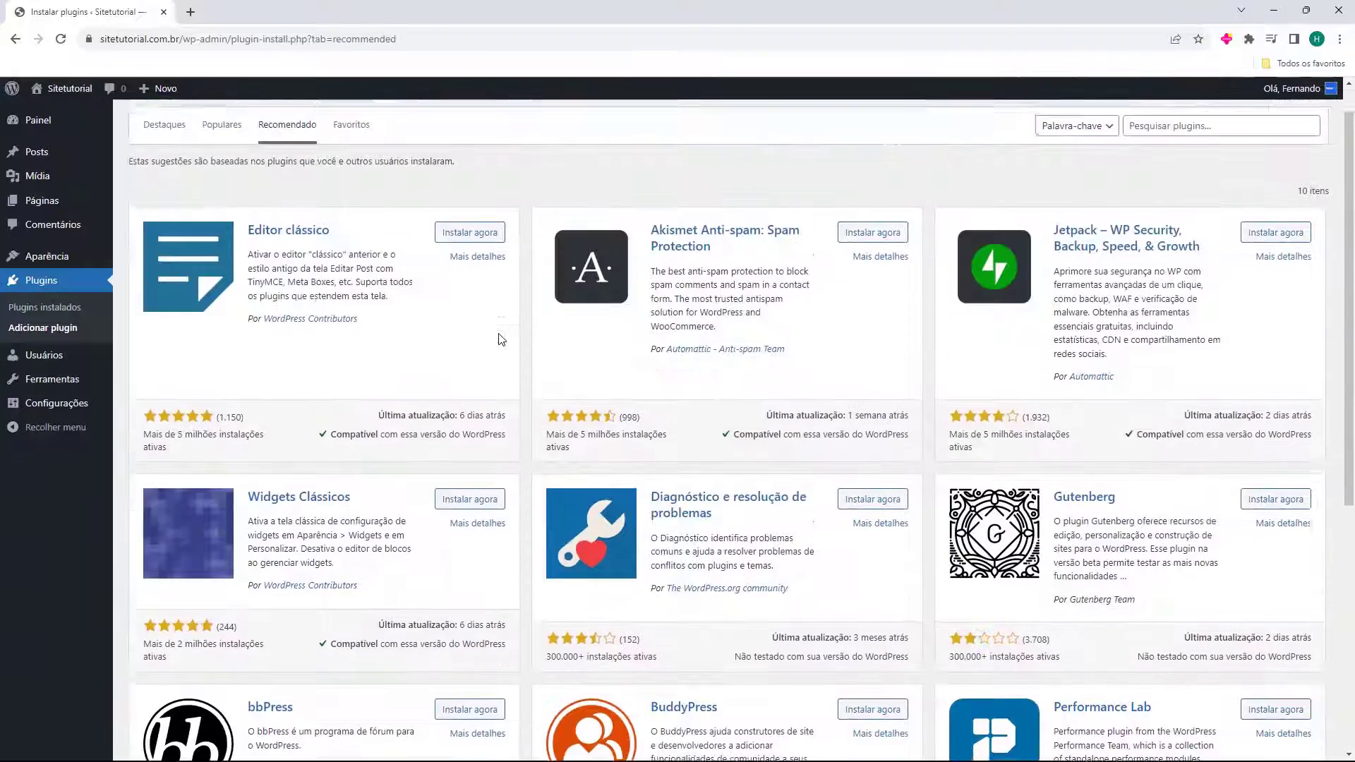
{"action": "left_click", "coordinate": [175, 168]}
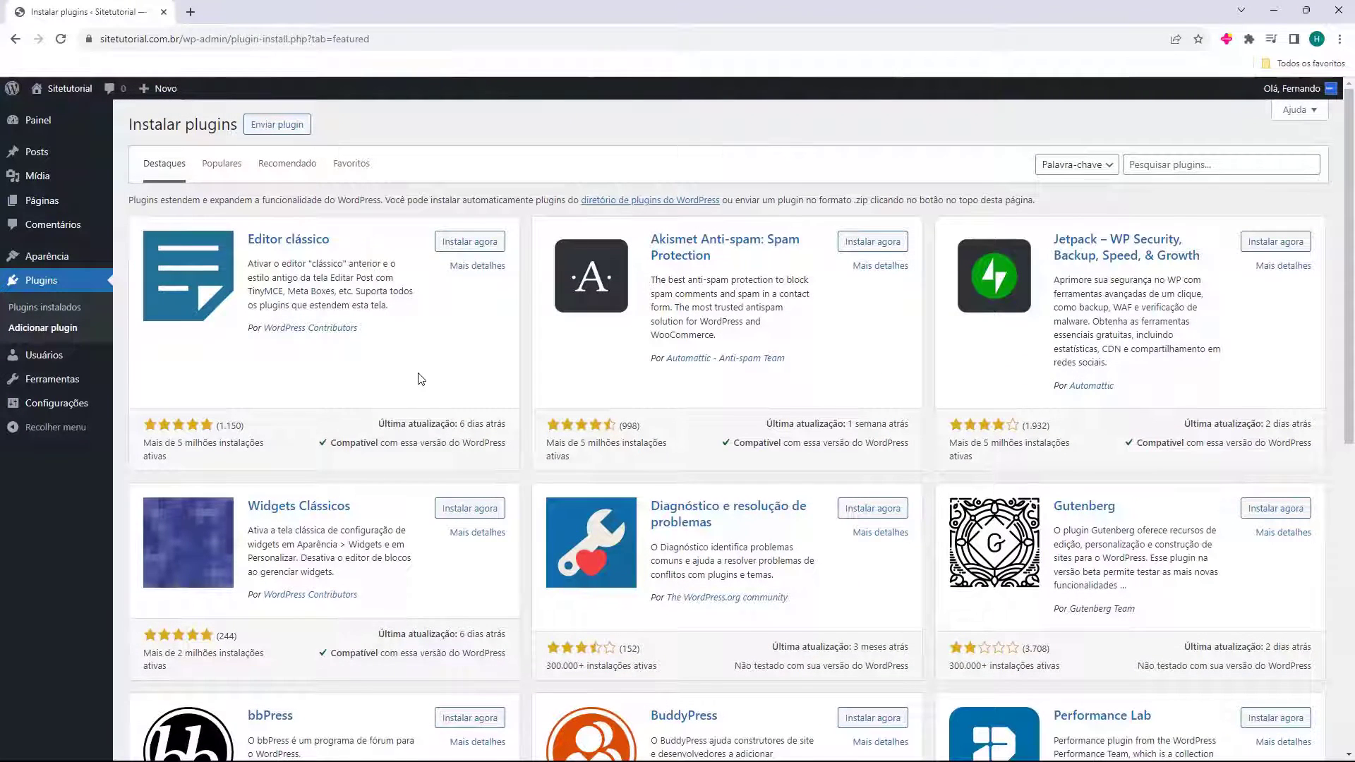
- View the users list and the role choices for adding a new user, then return to the list without creating one
{"action": "mouse_move", "coordinate": [27, 359]}
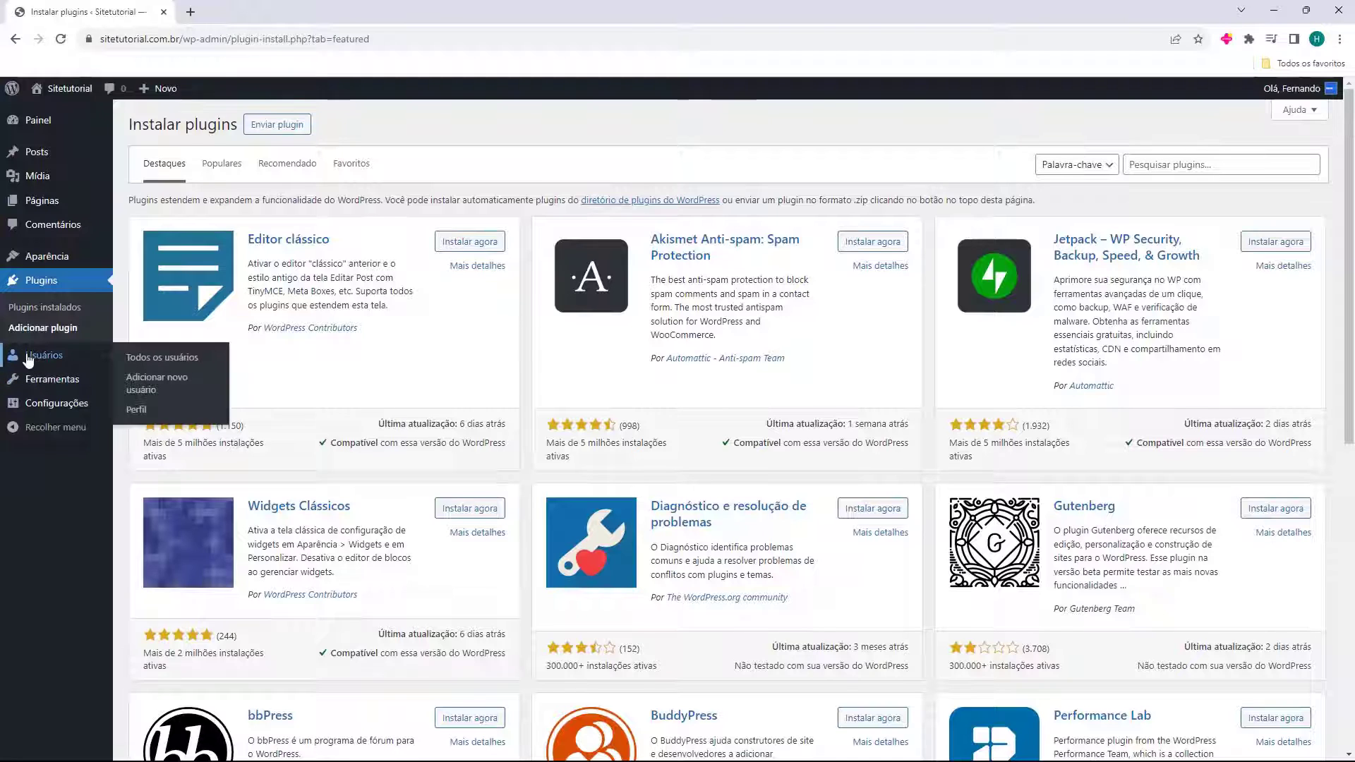
{"action": "left_click", "coordinate": [28, 359]}
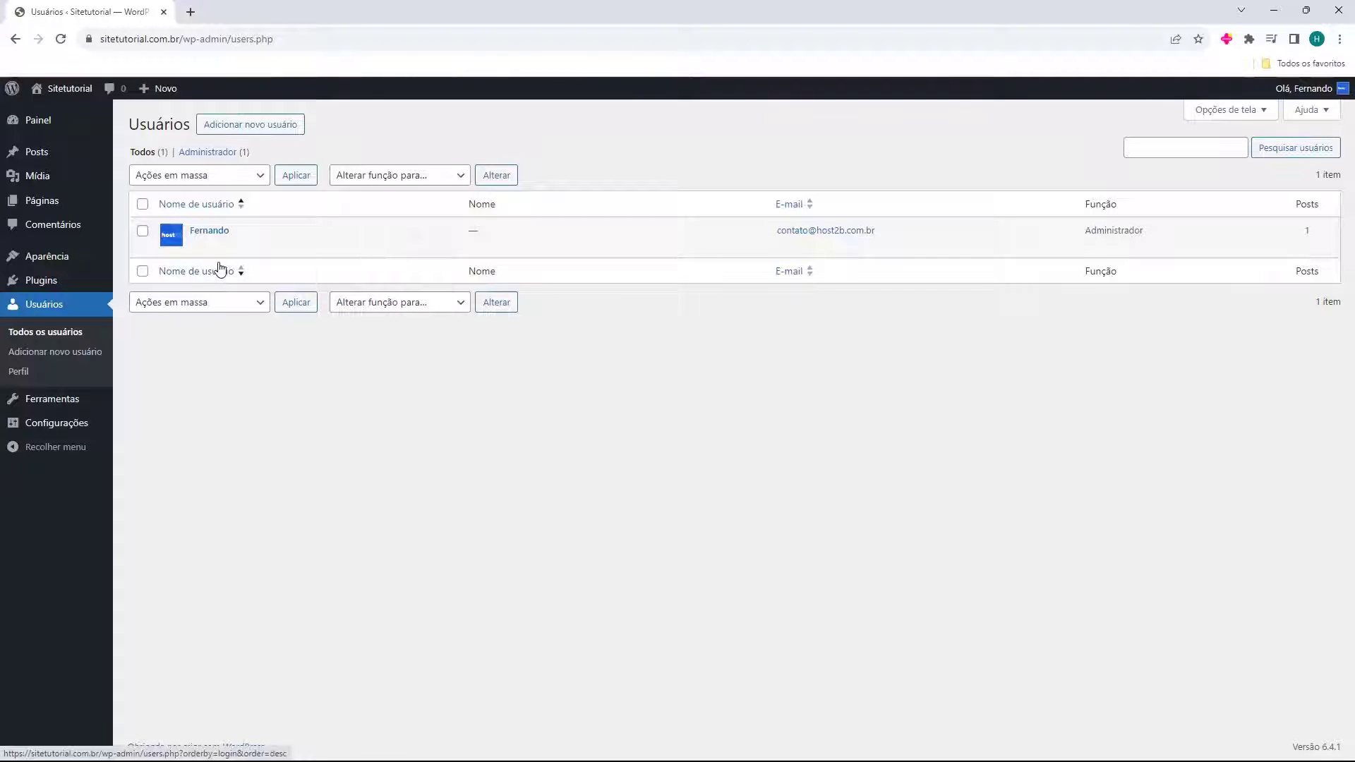
{"action": "mouse_move", "coordinate": [216, 258]}
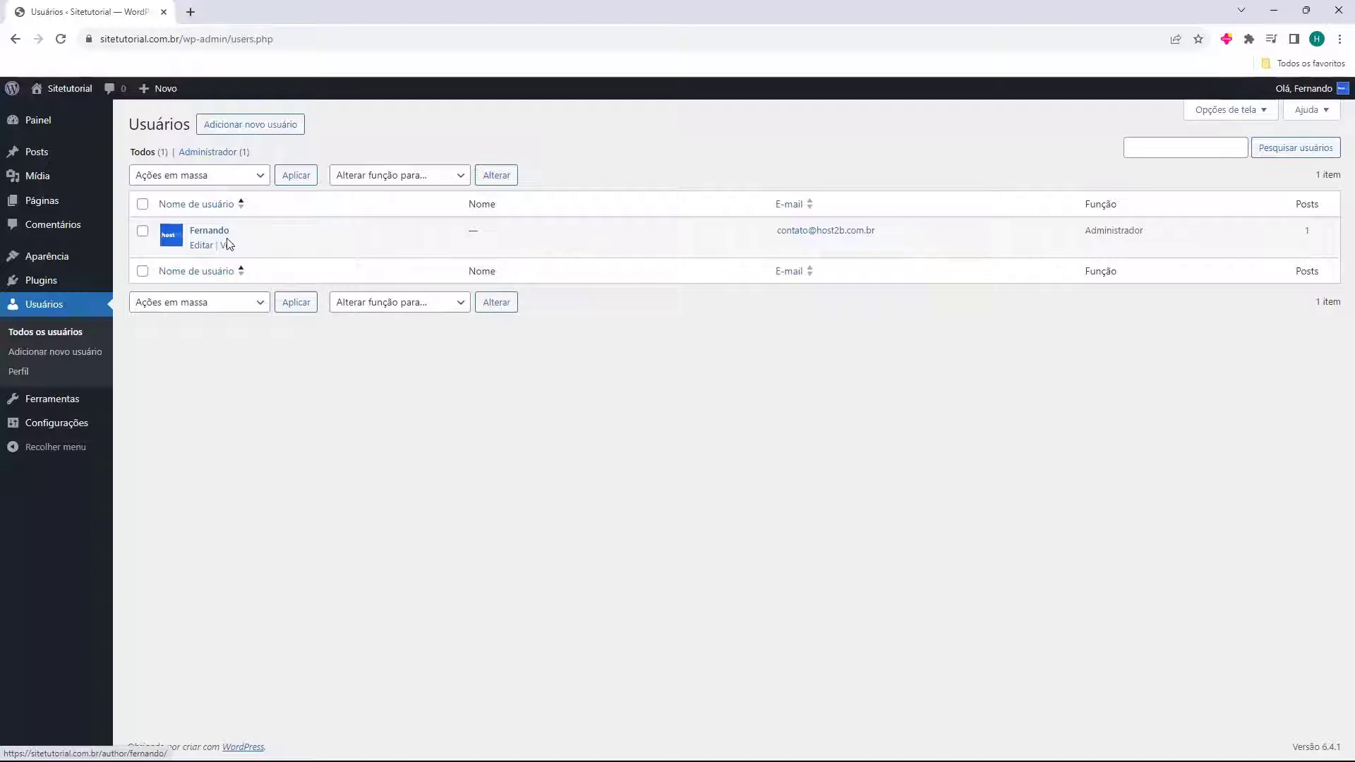
{"action": "left_click", "coordinate": [254, 127]}
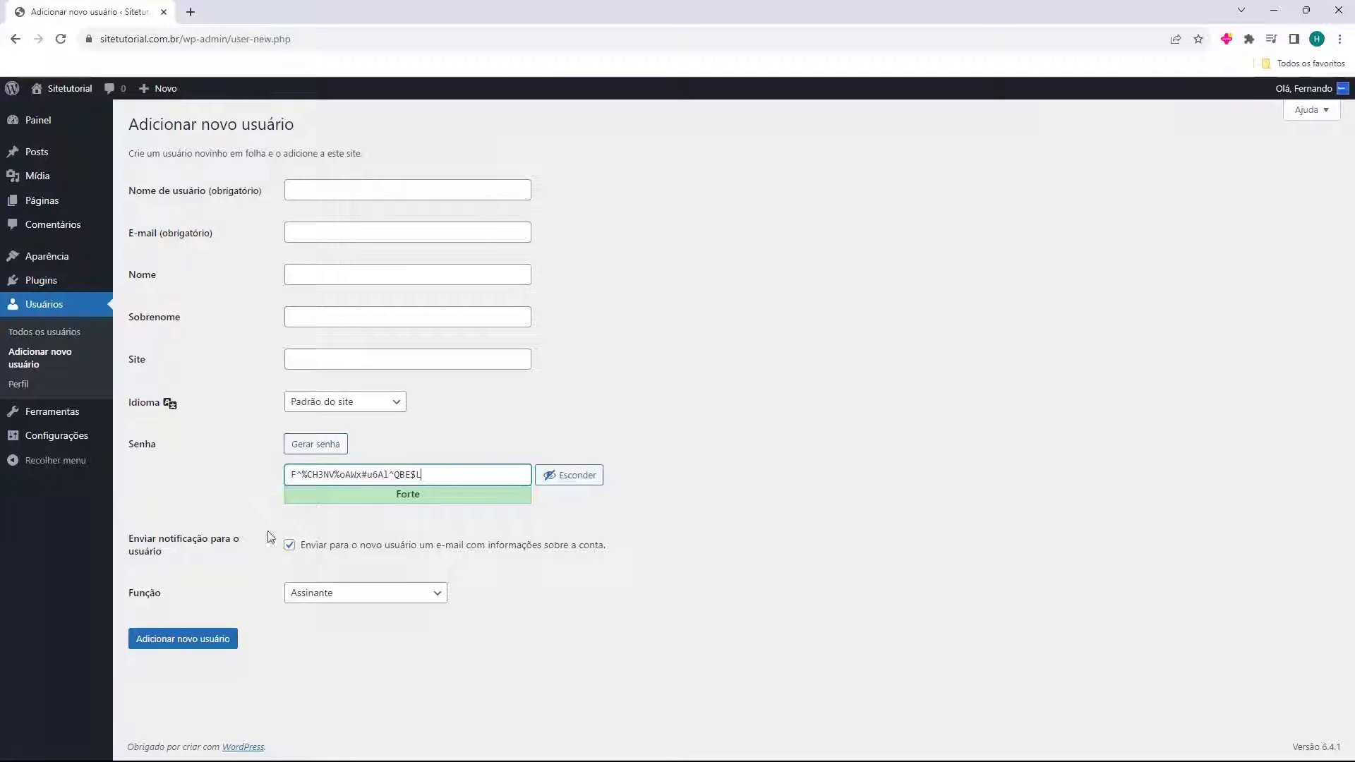
{"action": "left_click", "coordinate": [337, 597]}
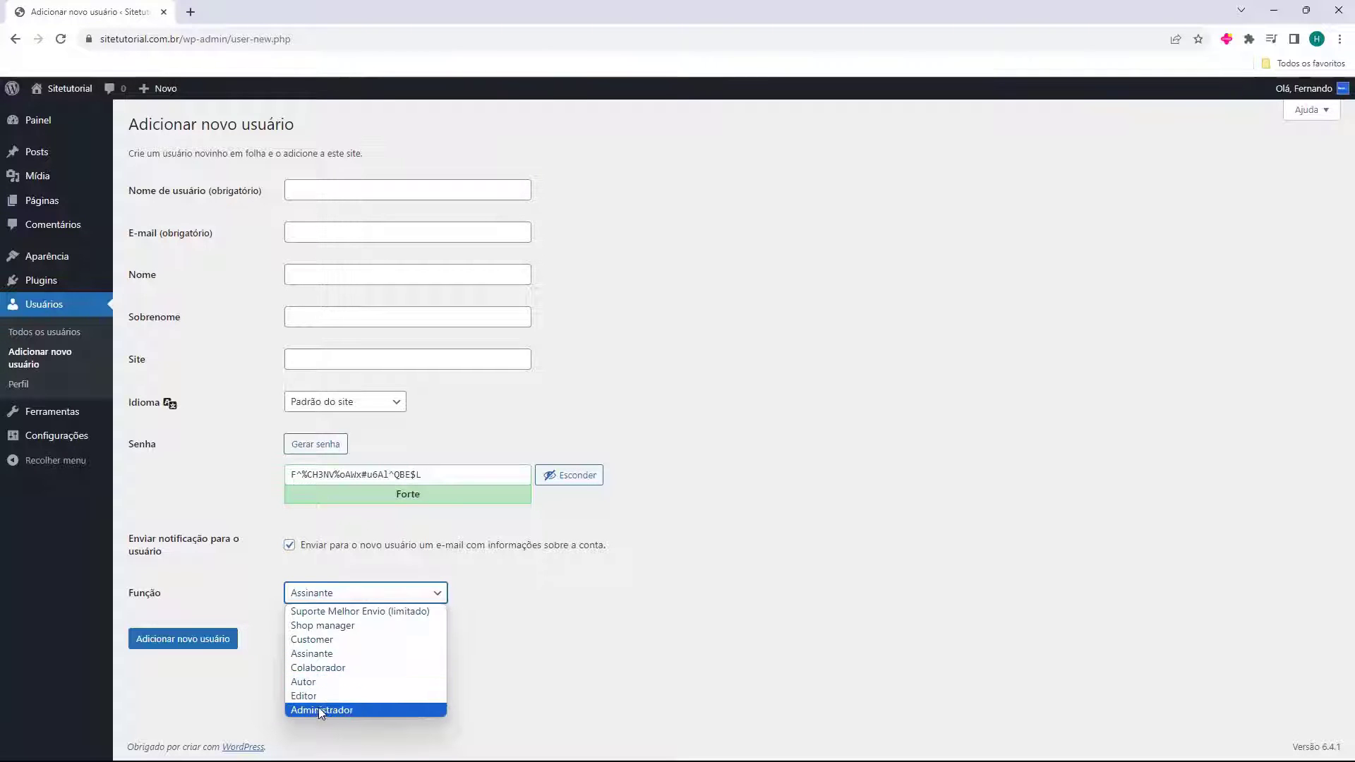
{"action": "left_click", "coordinate": [51, 315]}
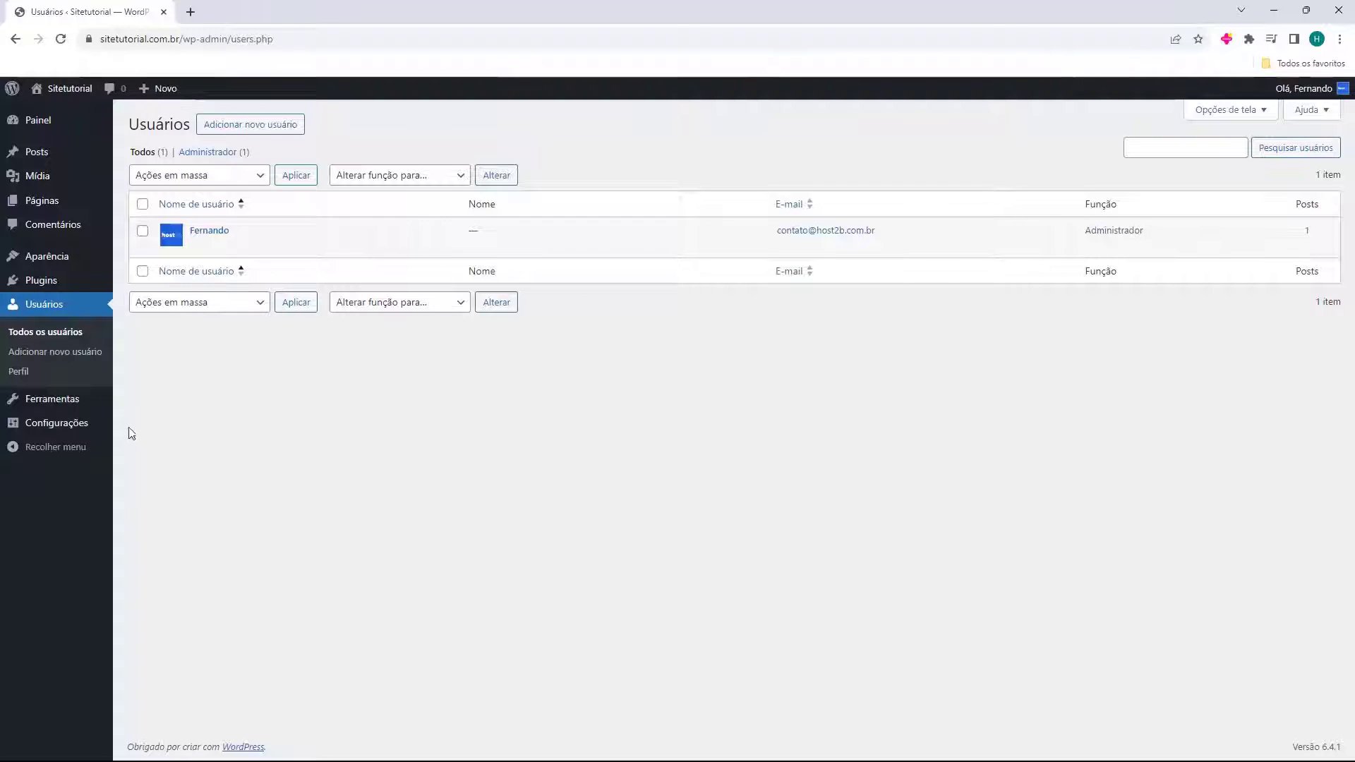
- Go through the available tools, then the content import options and the content export options
{"action": "mouse_move", "coordinate": [48, 400]}
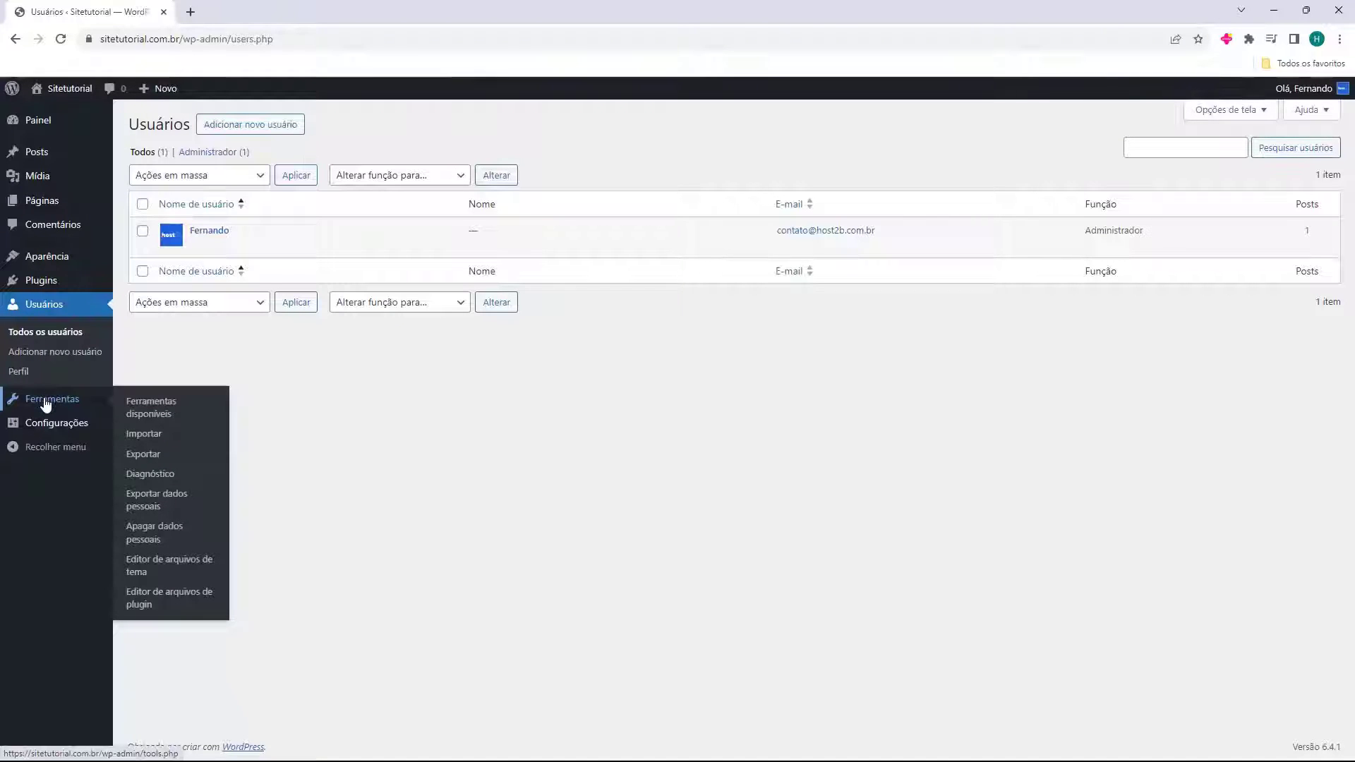
{"action": "left_click", "coordinate": [46, 403]}
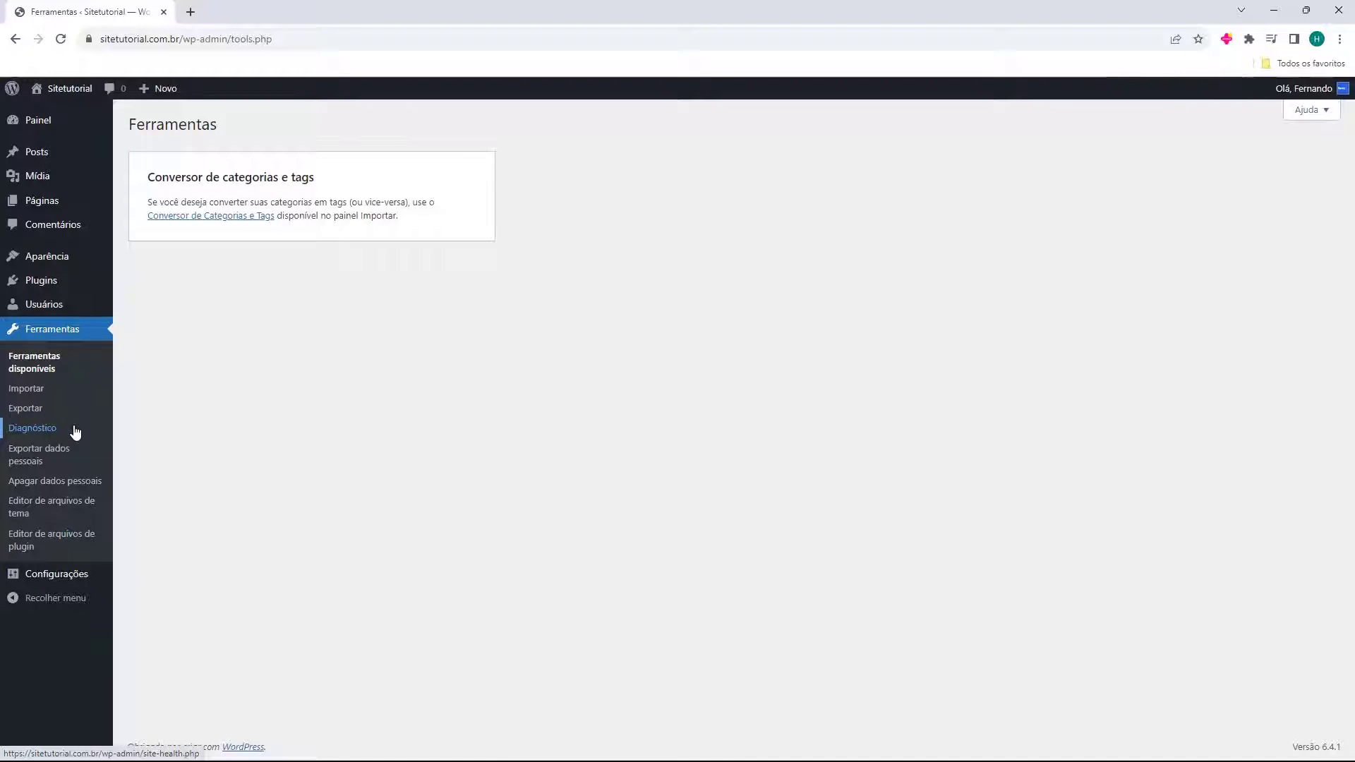
{"action": "left_click", "coordinate": [29, 395]}
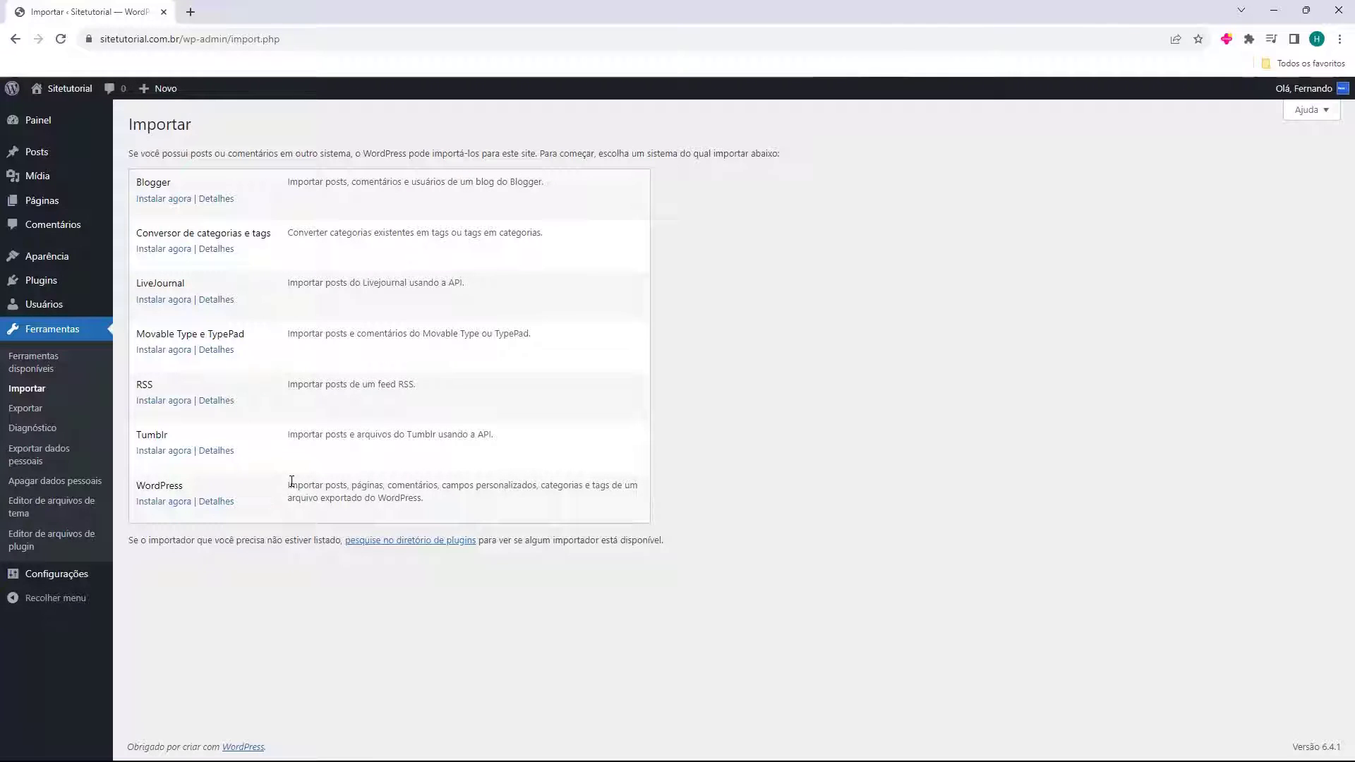
{"action": "left_click", "coordinate": [34, 412]}
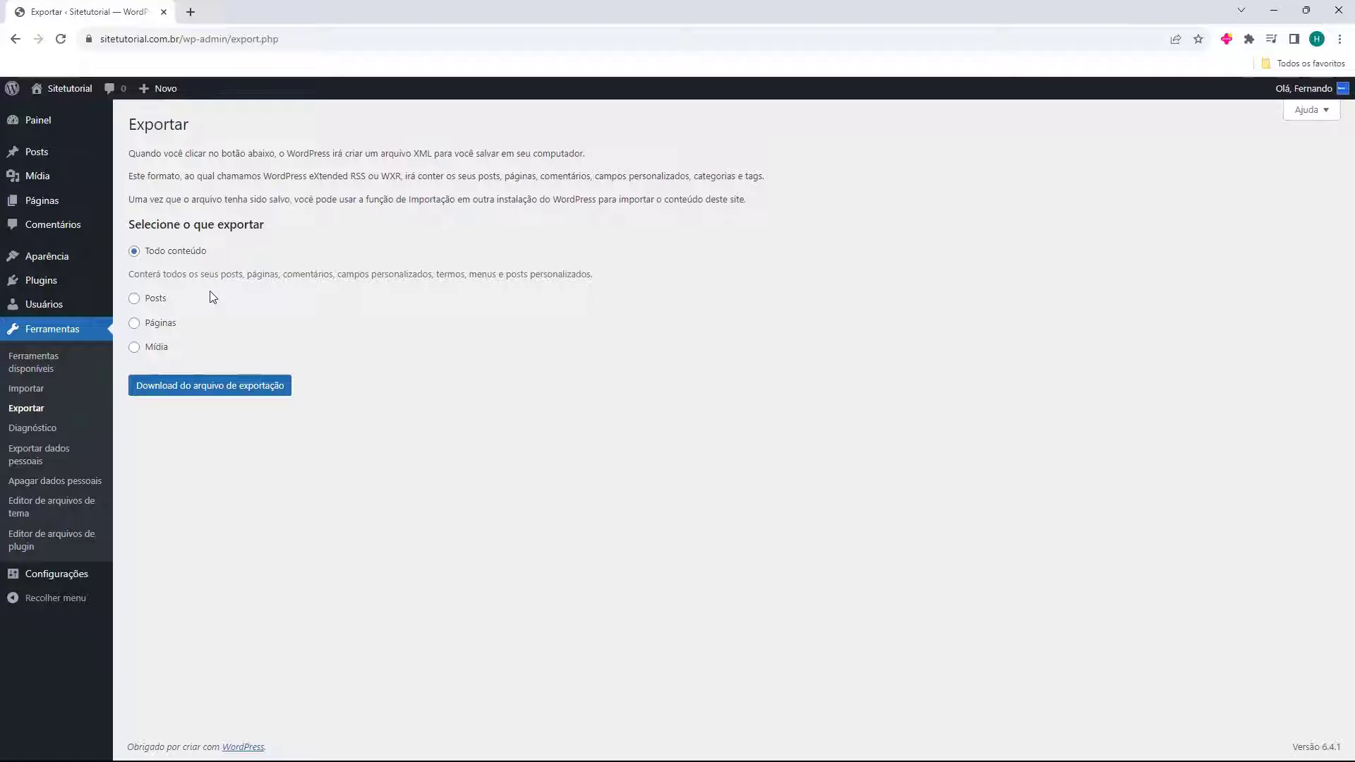
- Open the site diagnosis and read the details of the recommendation to remove deactivated themes
{"action": "left_click", "coordinate": [49, 430]}
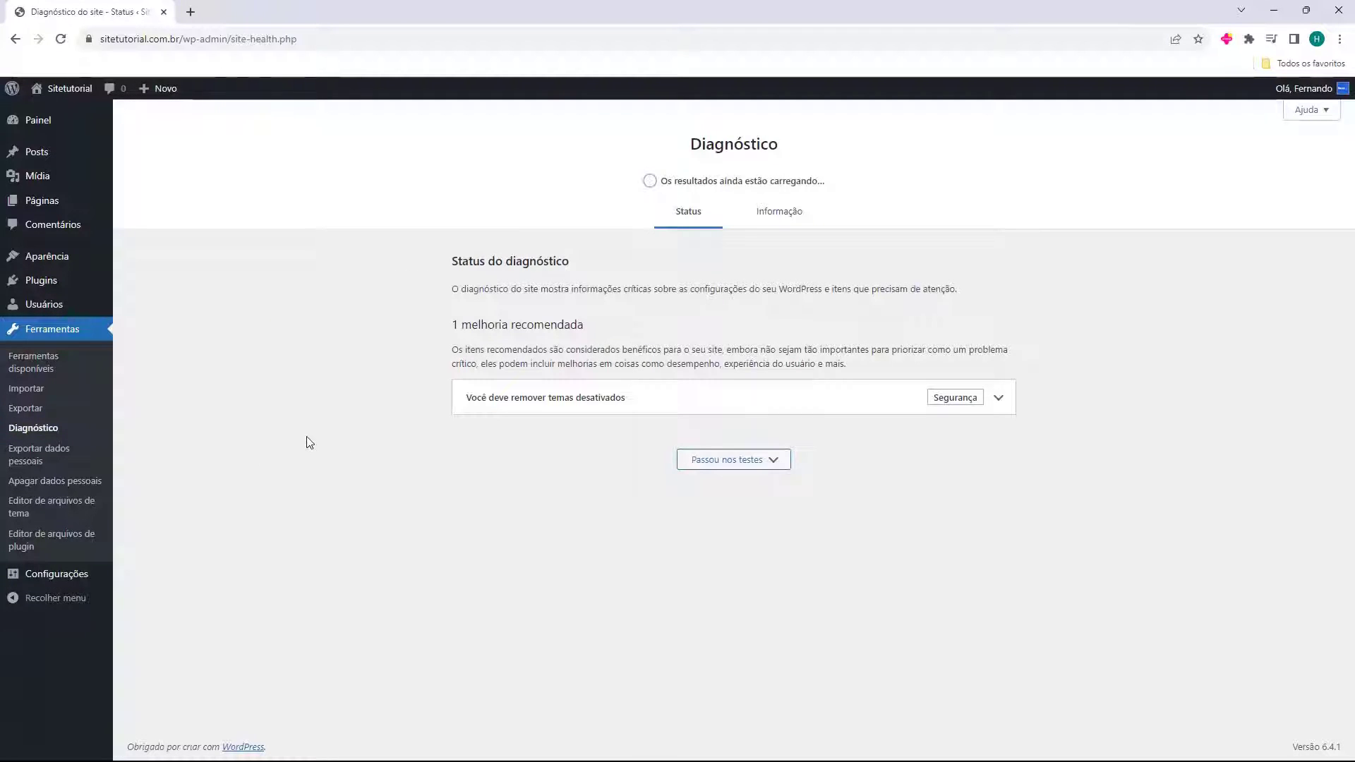
{"action": "left_click", "coordinate": [565, 407]}
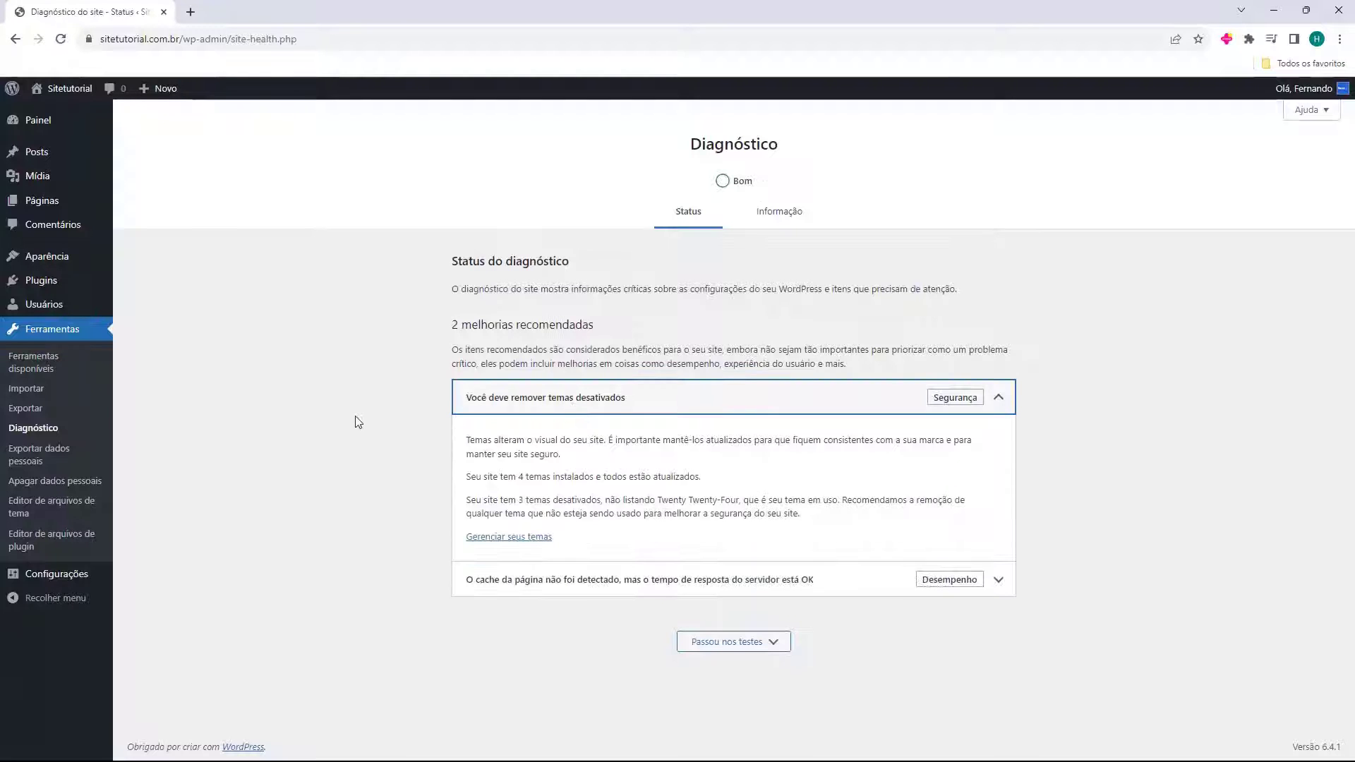
{"action": "left_click", "coordinate": [589, 408]}
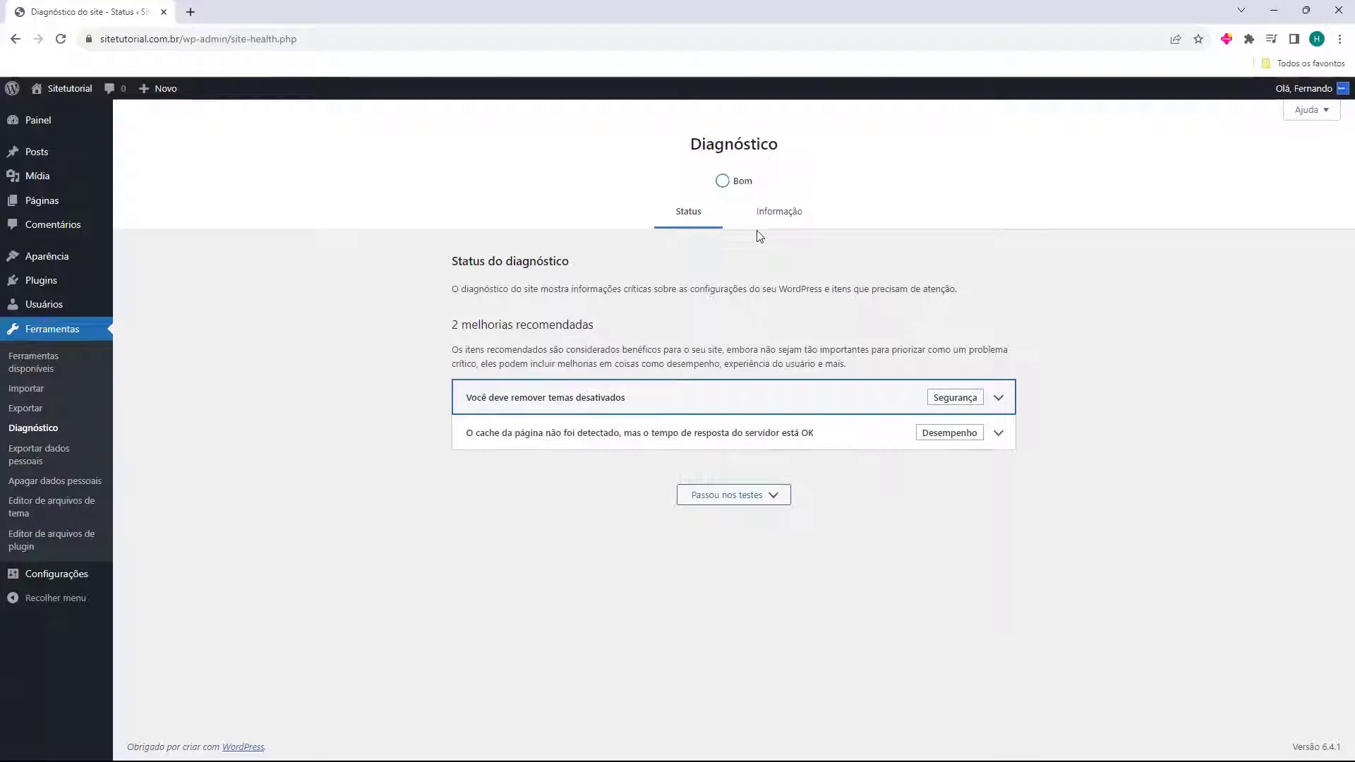
- Open the detailed diagnosis information and review the WordPress details and the directories and sizes, collapsing each section after viewing
{"action": "left_click", "coordinate": [775, 214]}
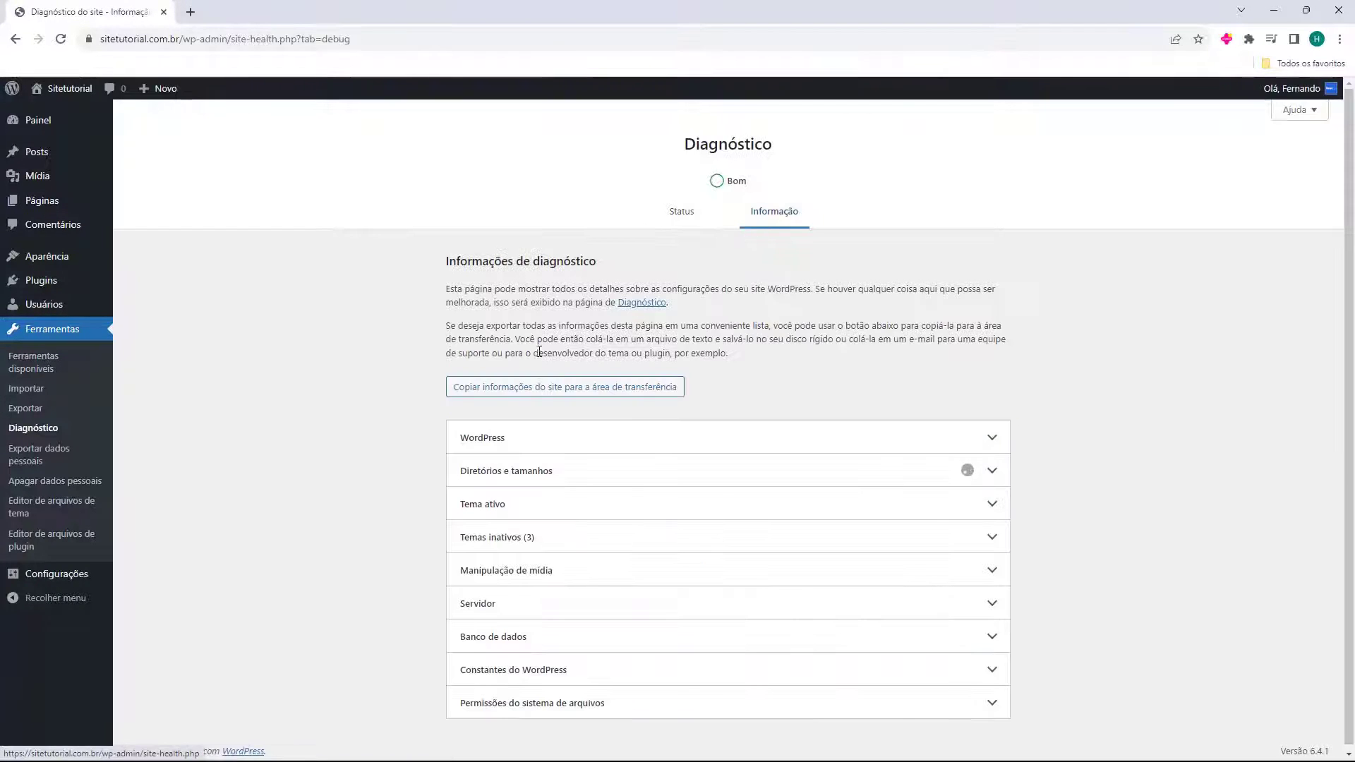
{"action": "left_click", "coordinate": [530, 444]}
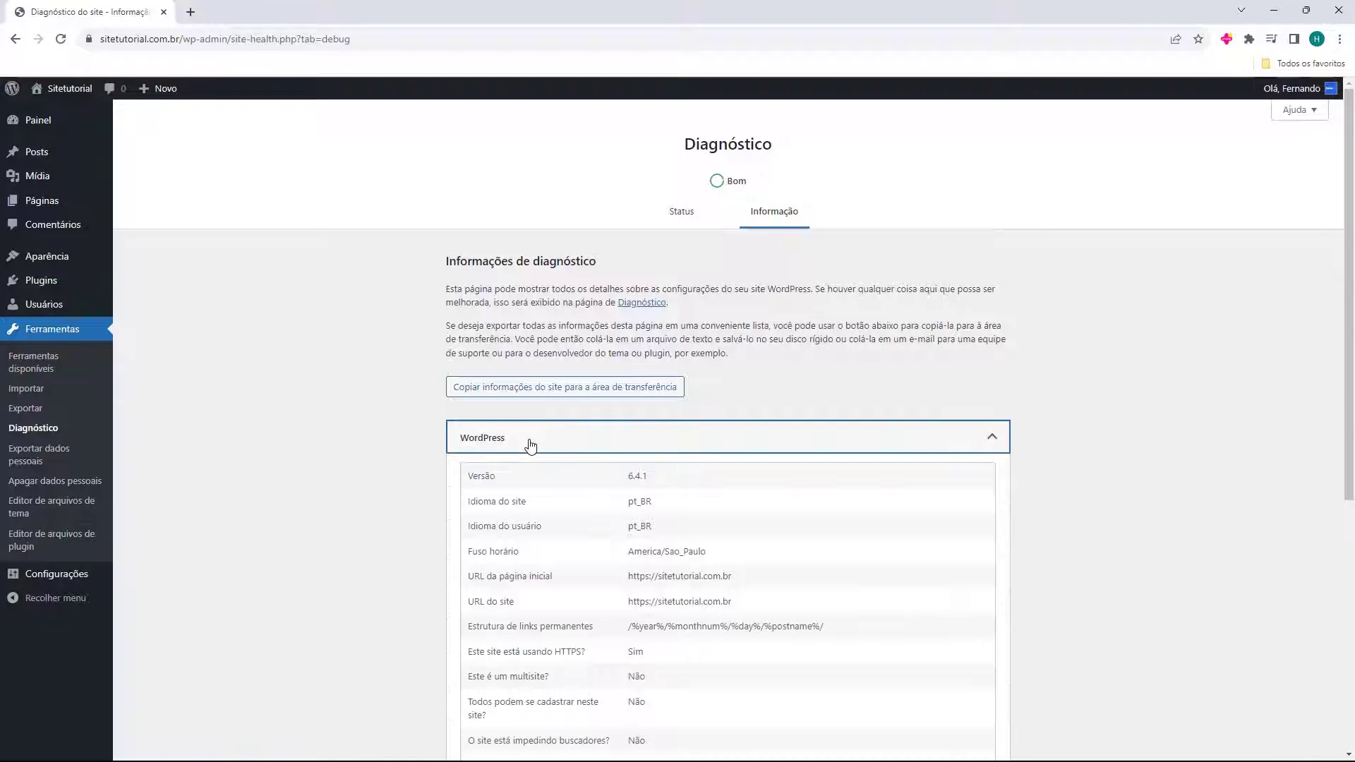
{"action": "scroll", "coordinate": [515, 395], "scroll_direction": "down", "scroll_amount": 2}
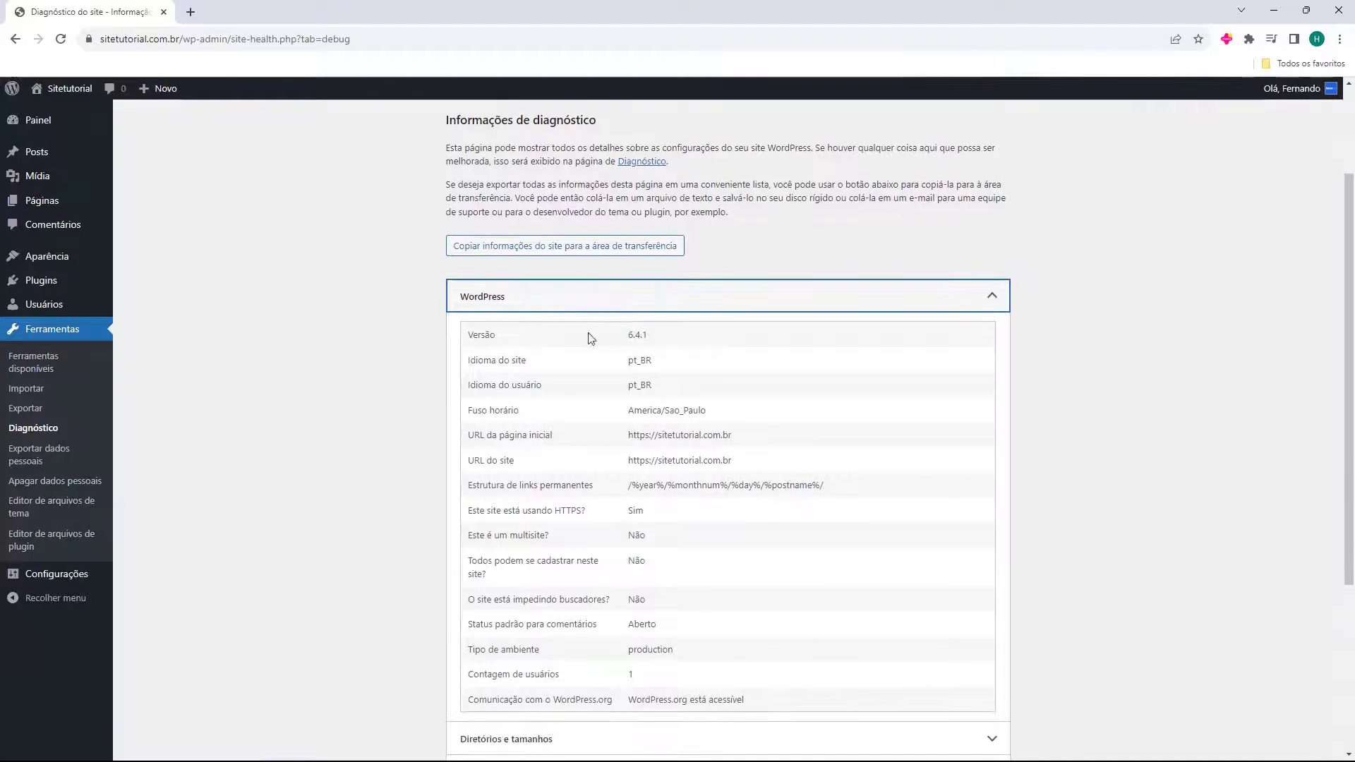
{"action": "left_click", "coordinate": [672, 284]}
{"action": "left_click", "coordinate": [581, 470]}
{"action": "scroll", "coordinate": [598, 452], "scroll_direction": "down", "scroll_amount": 1}
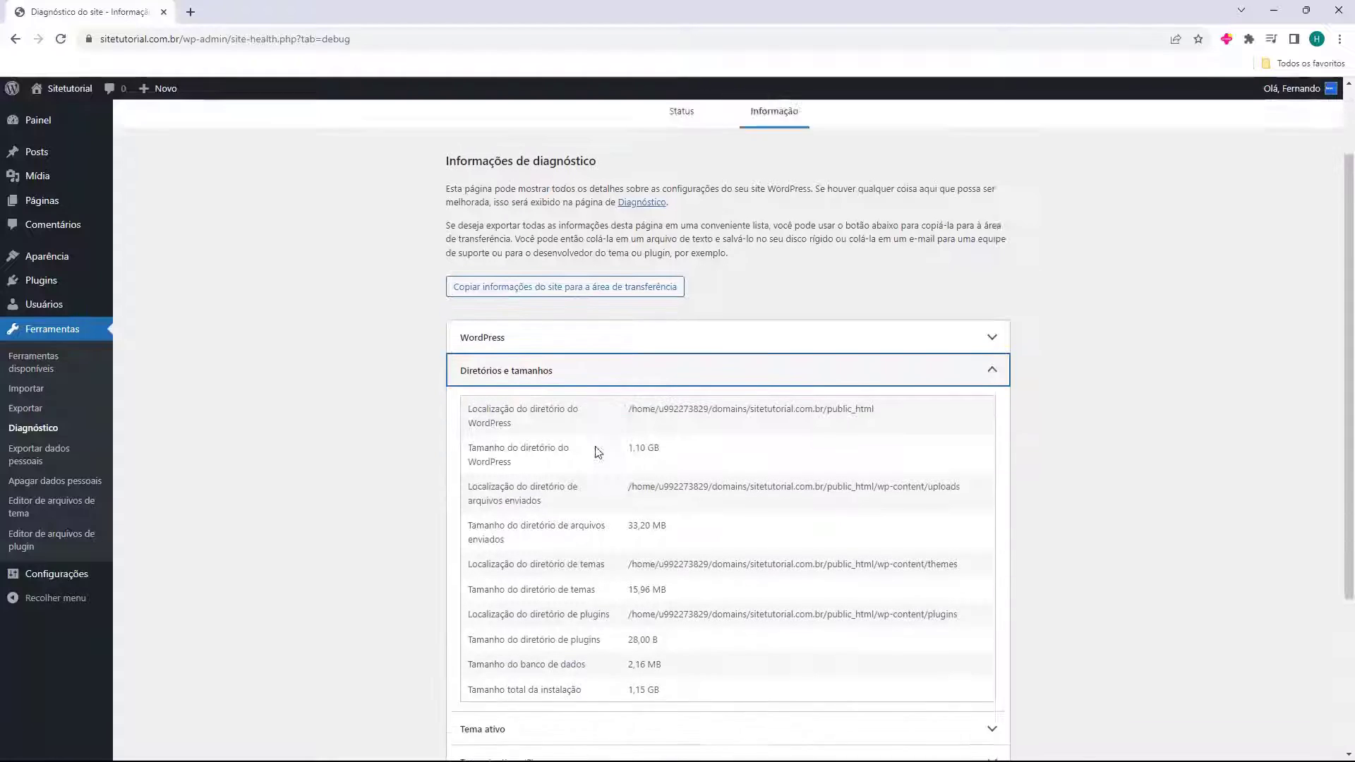
{"action": "scroll", "coordinate": [597, 409], "scroll_direction": "down", "scroll_amount": 1}
{"action": "left_click", "coordinate": [593, 332]}
- Review the active theme's details in the diagnosis information and briefly check the inactive themes, leaving both sections collapsed
{"action": "left_click", "coordinate": [564, 503]}
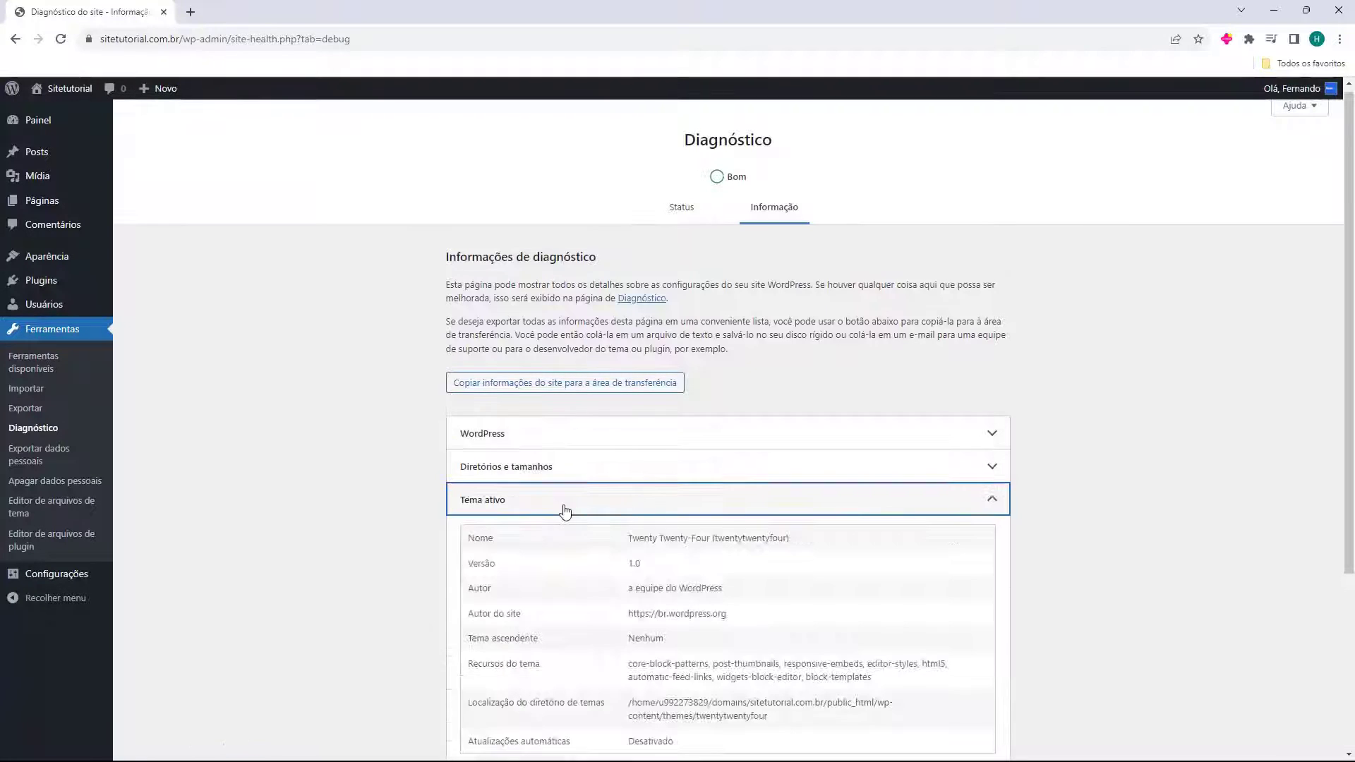
{"action": "left_click", "coordinate": [565, 508]}
{"action": "left_click", "coordinate": [561, 532]}
{"action": "left_click", "coordinate": [562, 533]}
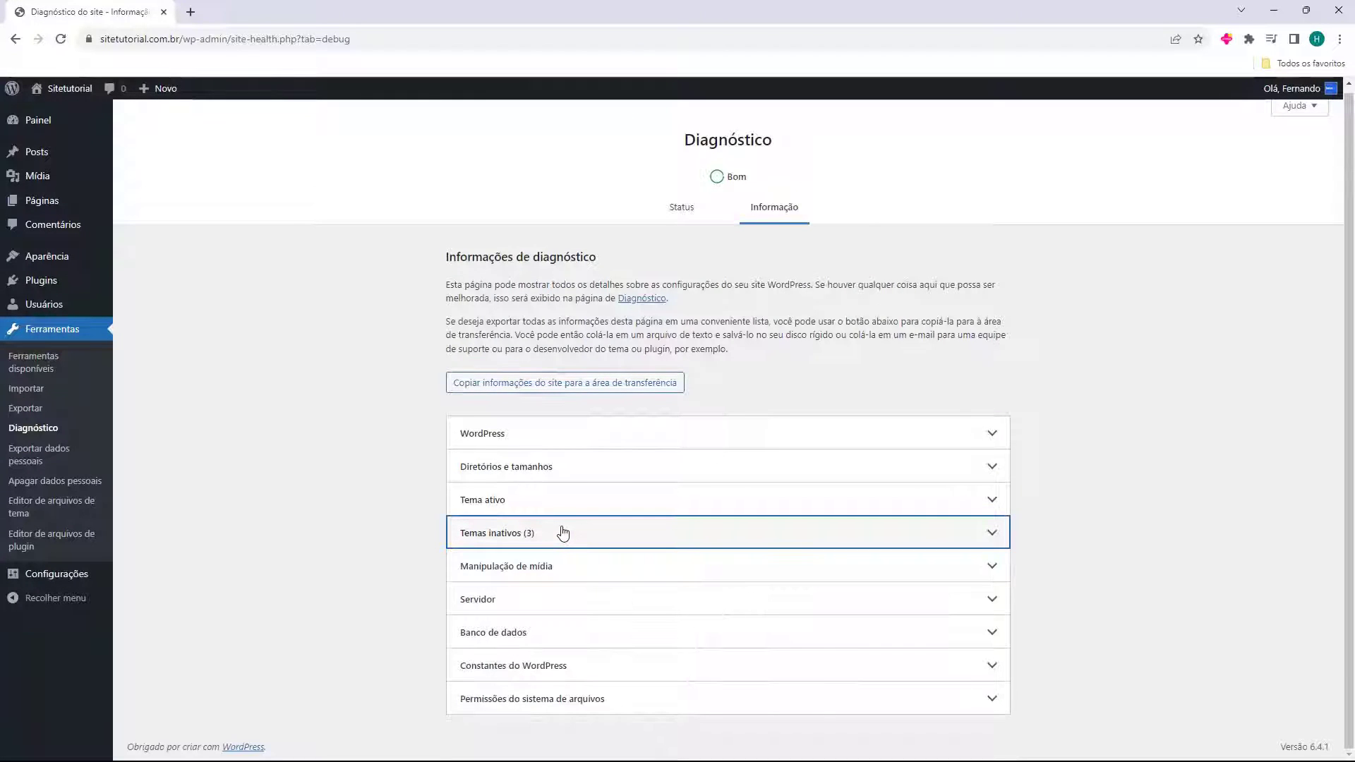
- Examine the server configuration details in the diagnosis information, including the PHP version and limits, and collapse them again
{"action": "left_click", "coordinate": [526, 609]}
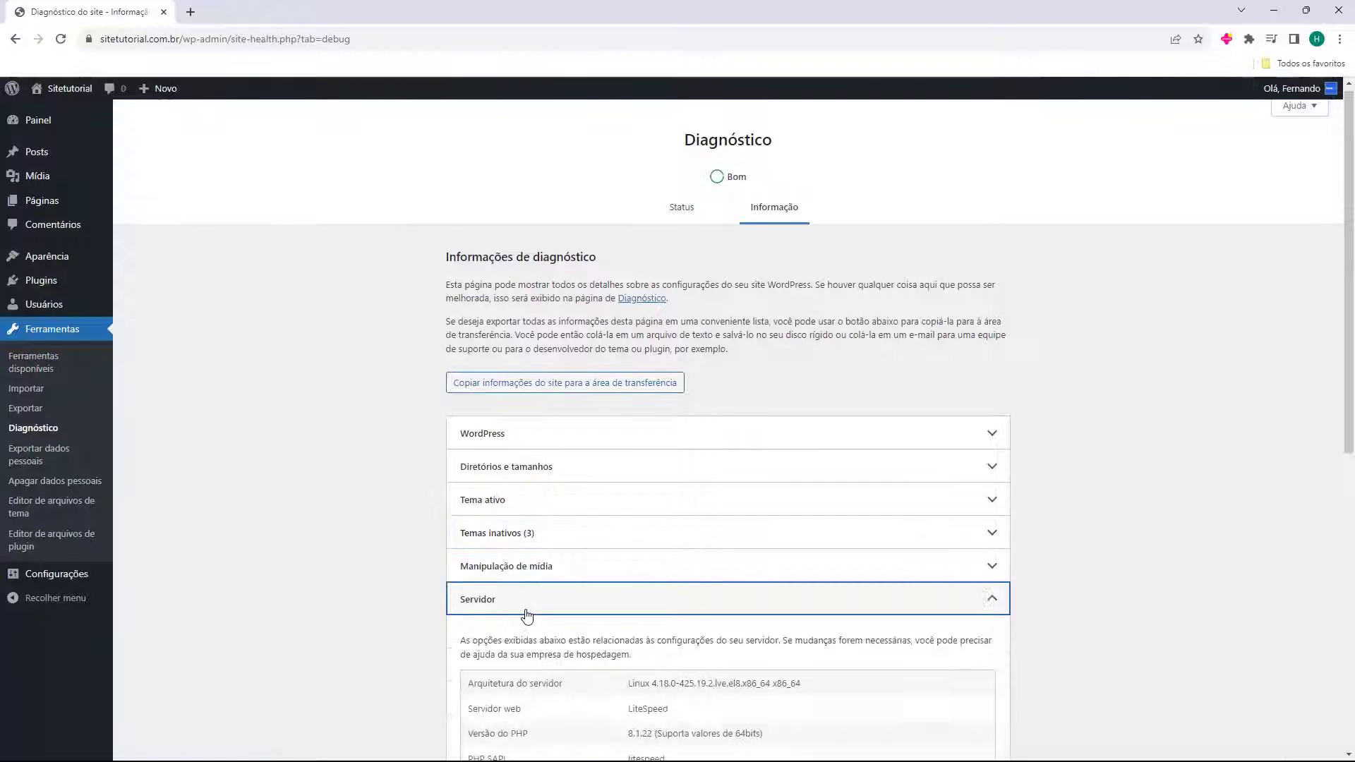
{"action": "scroll", "coordinate": [526, 615], "scroll_direction": "down", "scroll_amount": 6}
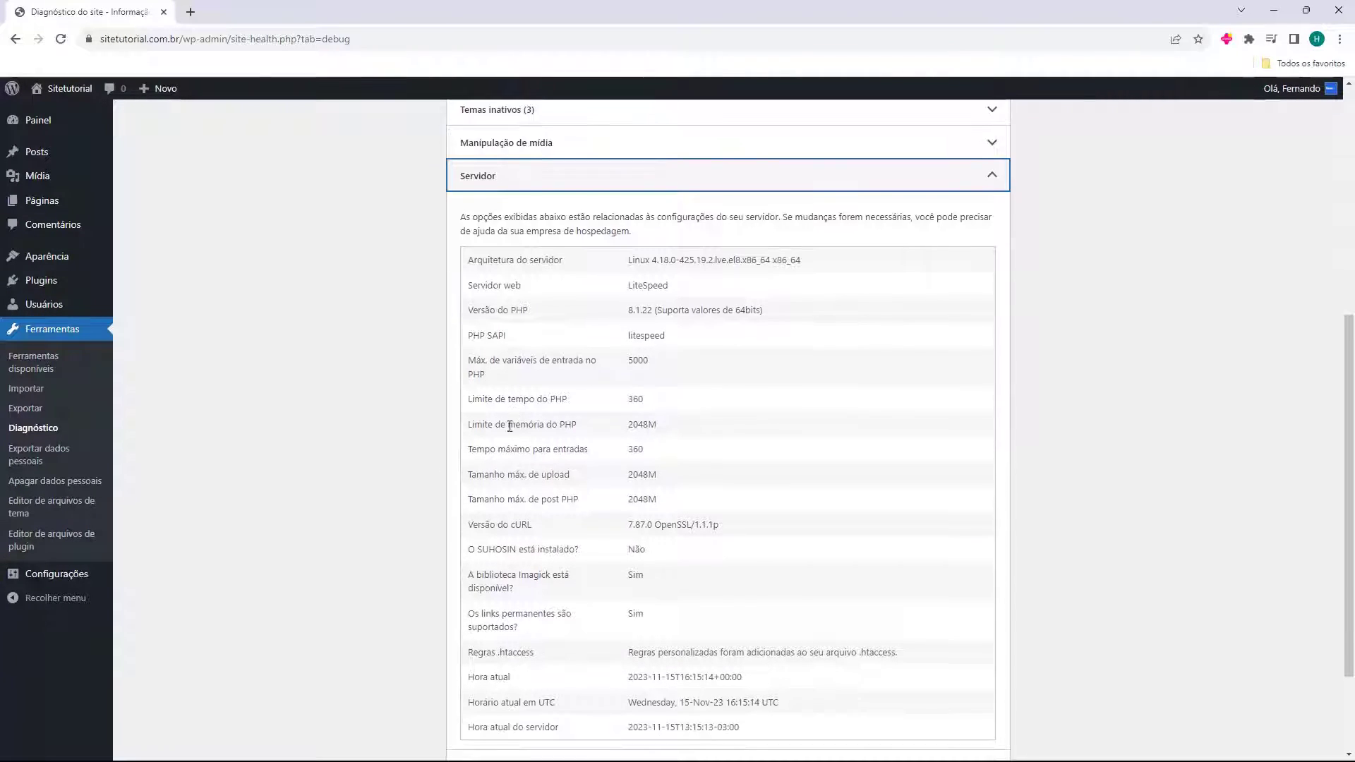
{"action": "scroll", "coordinate": [509, 429], "scroll_direction": "down", "scroll_amount": 1}
{"action": "scroll", "coordinate": [543, 296], "scroll_direction": "up", "scroll_amount": 2}
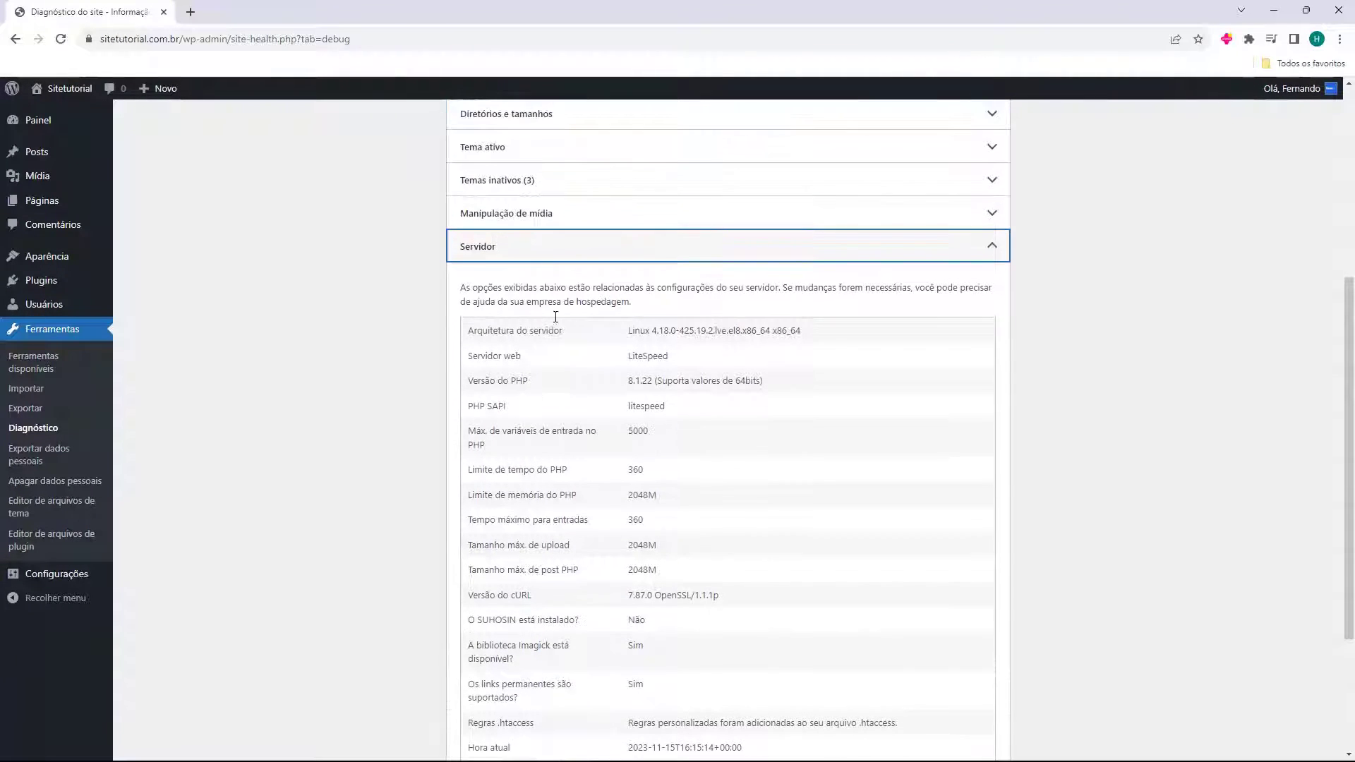
{"action": "left_click", "coordinate": [559, 247]}
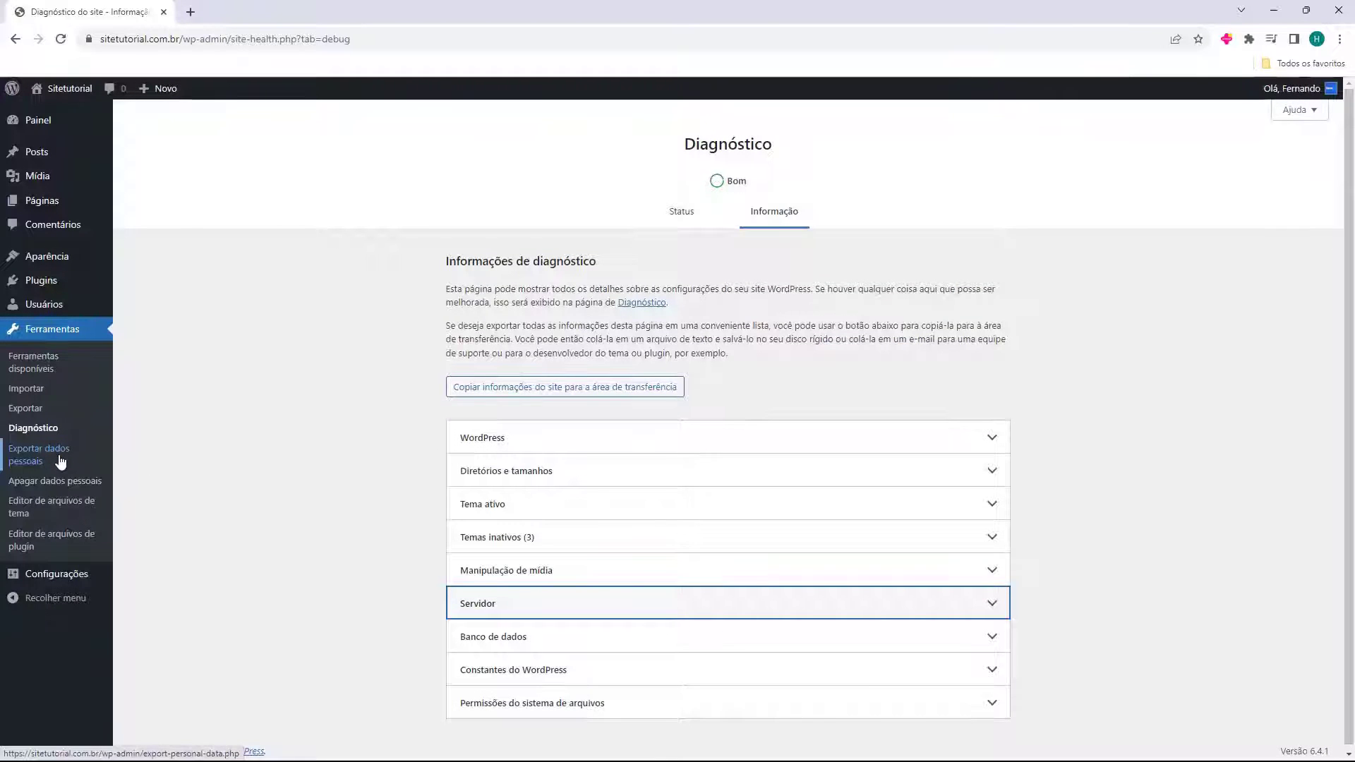
- Open the theme file editor past its warning, check the plugin file editor and go back to the theme file editor
{"action": "left_click", "coordinate": [63, 520]}
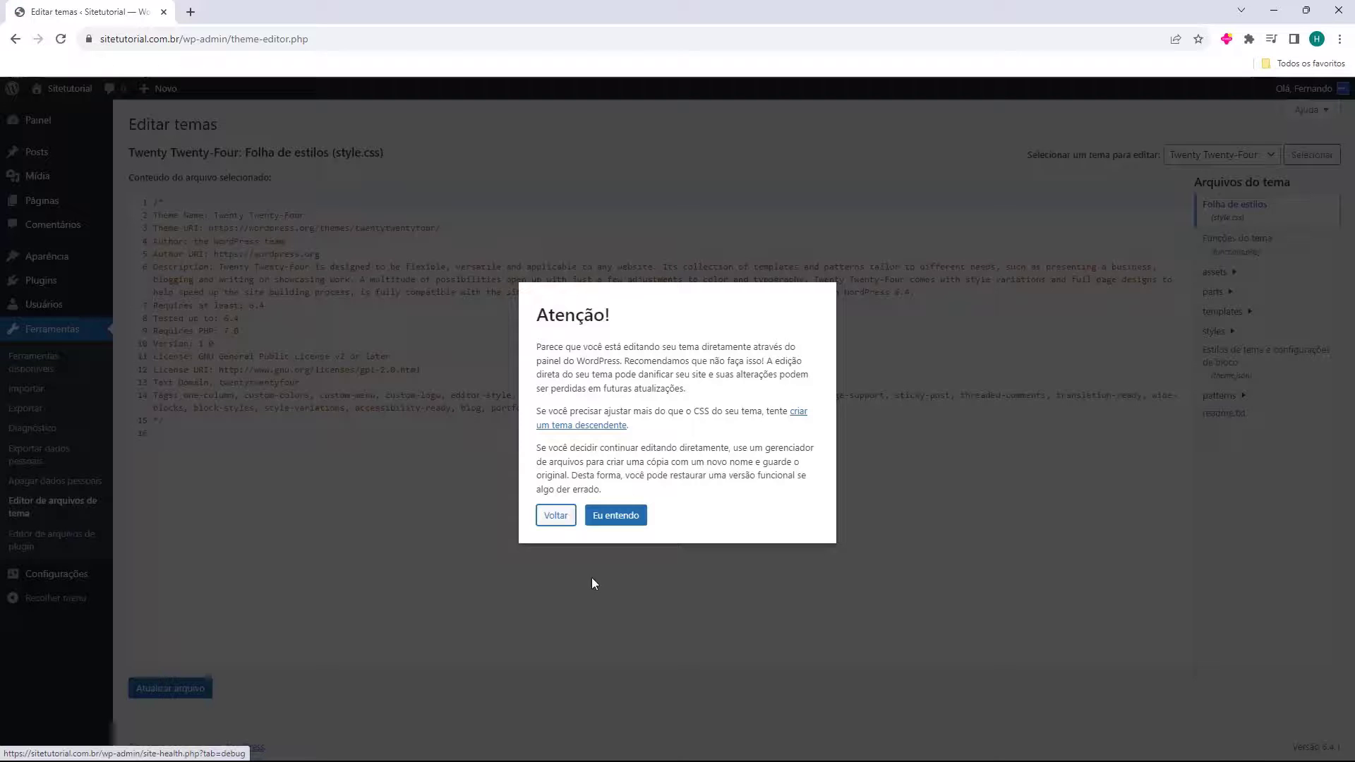
{"action": "left_click", "coordinate": [605, 519]}
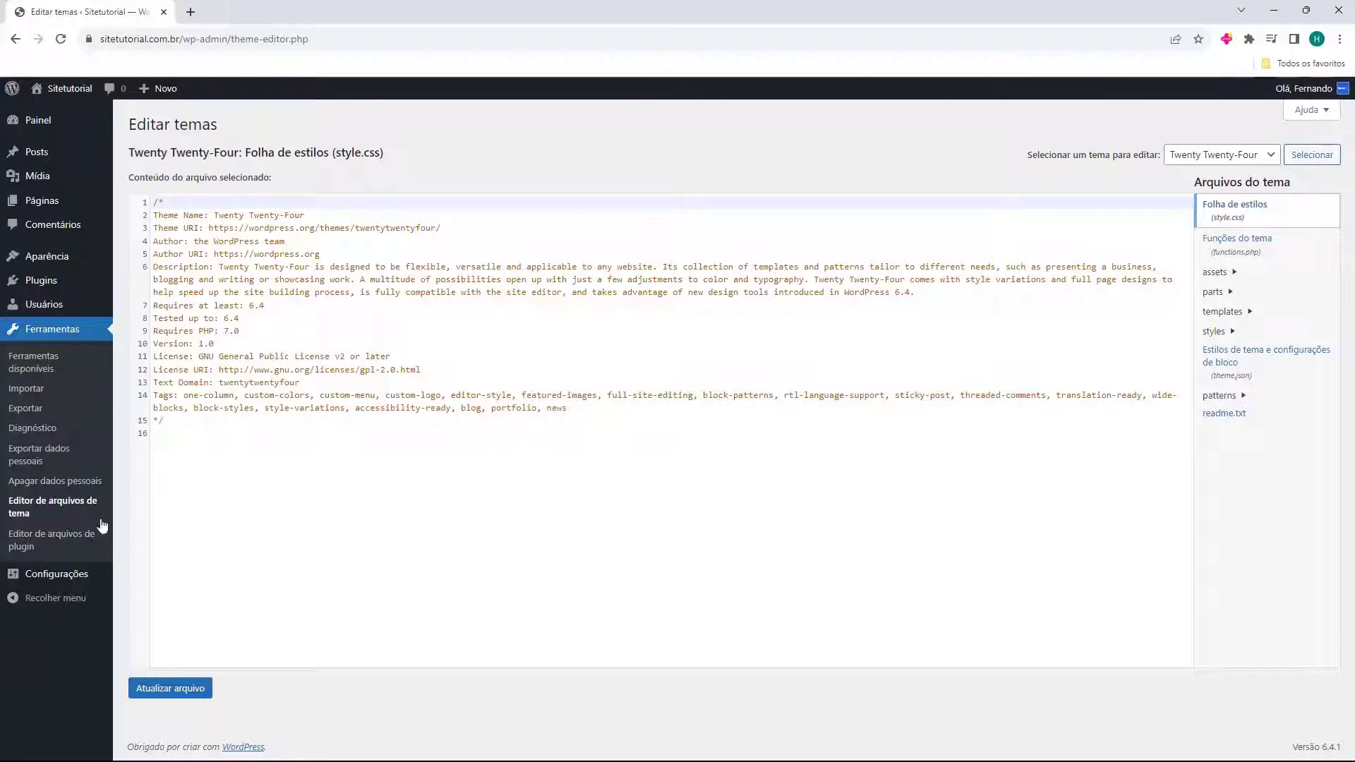
{"action": "left_click", "coordinate": [74, 541]}
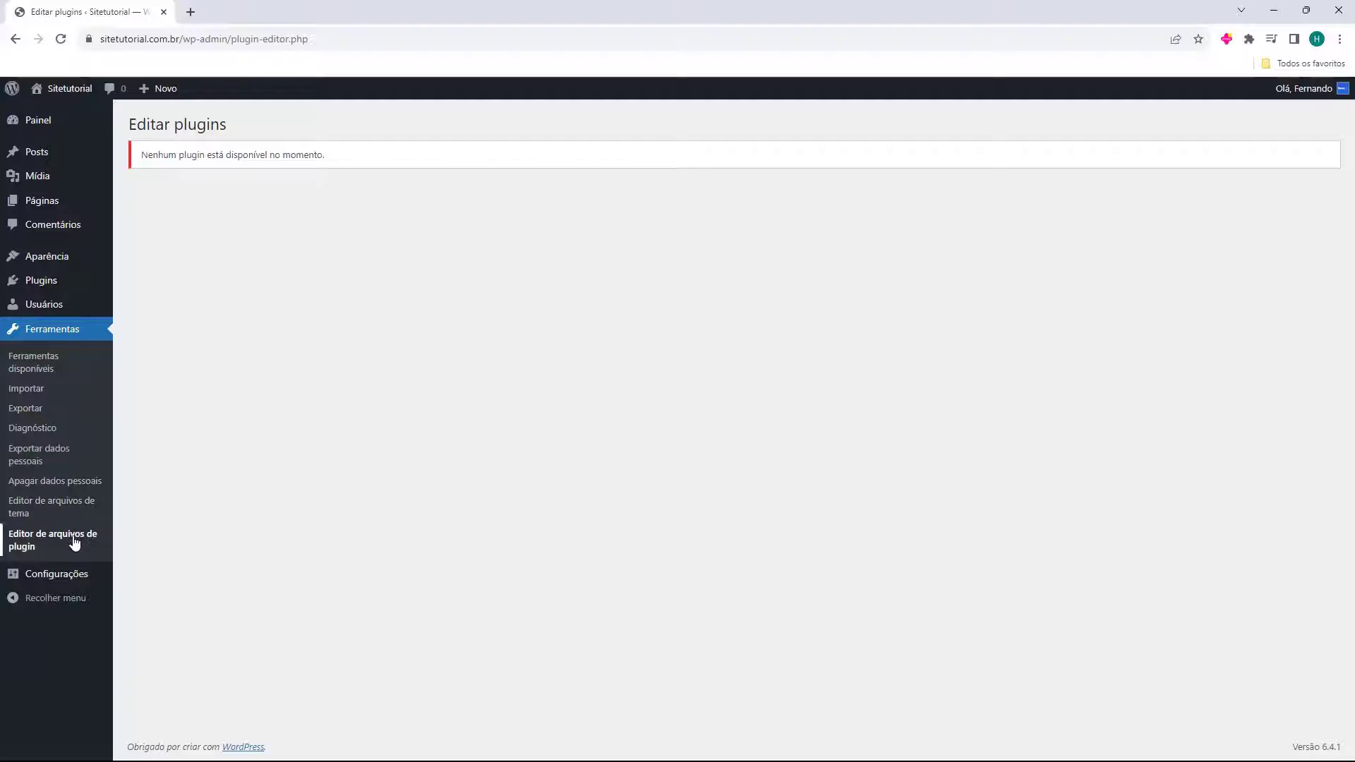
{"action": "mouse_move", "coordinate": [51, 577]}
{"action": "key", "text": "alt+Left"}
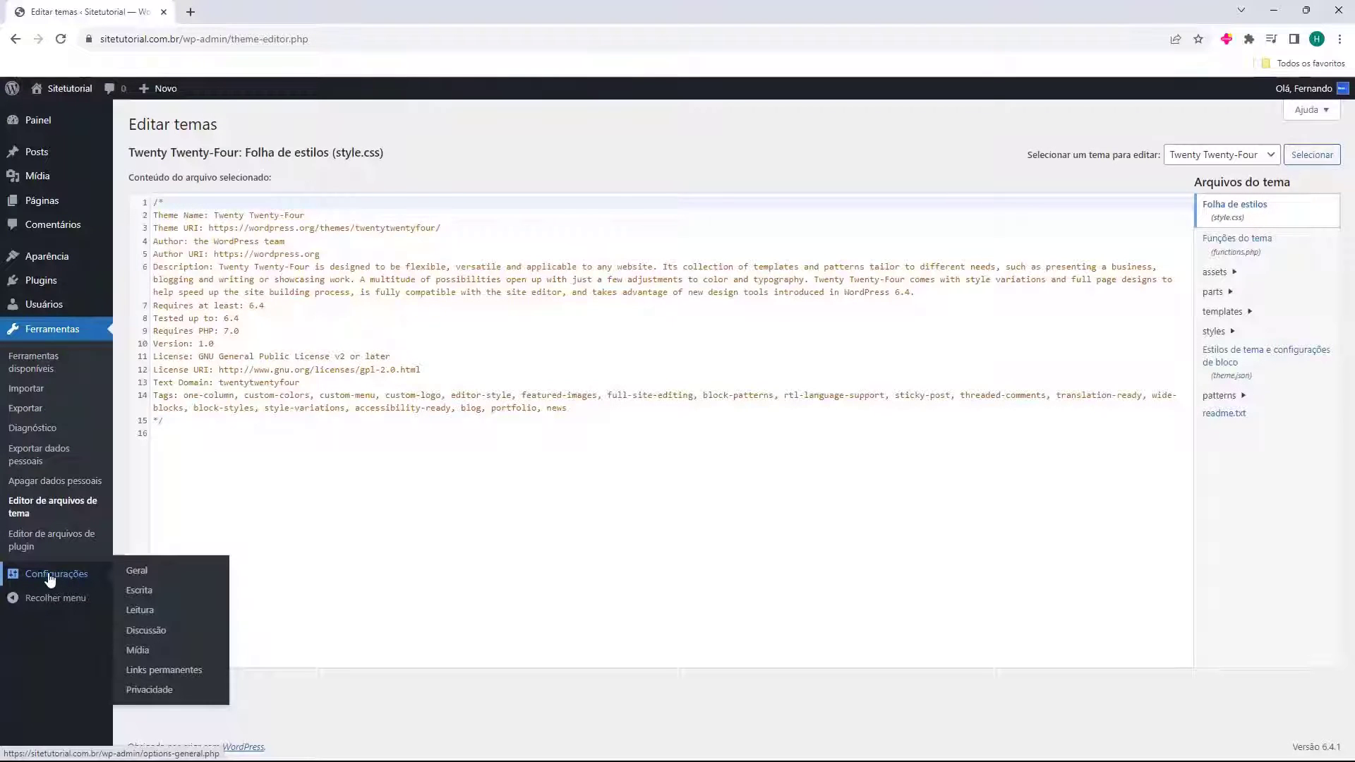
- Open the general settings and examine the site addresses, administration e-mail, membership, default role, language, time zone, and date and time formats
{"action": "left_click", "coordinate": [51, 577]}
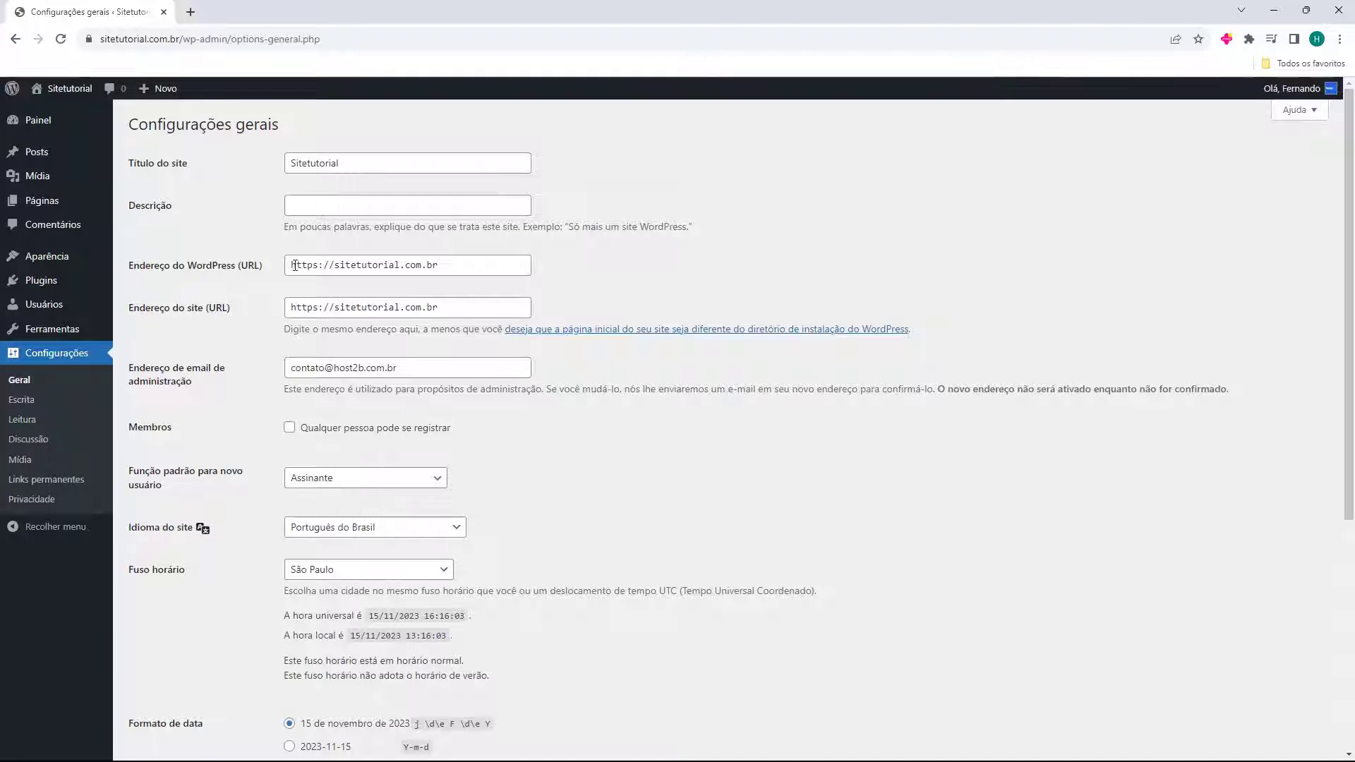
{"action": "left_click_drag", "start_coordinate": [289, 265], "coordinate": [438, 266]}
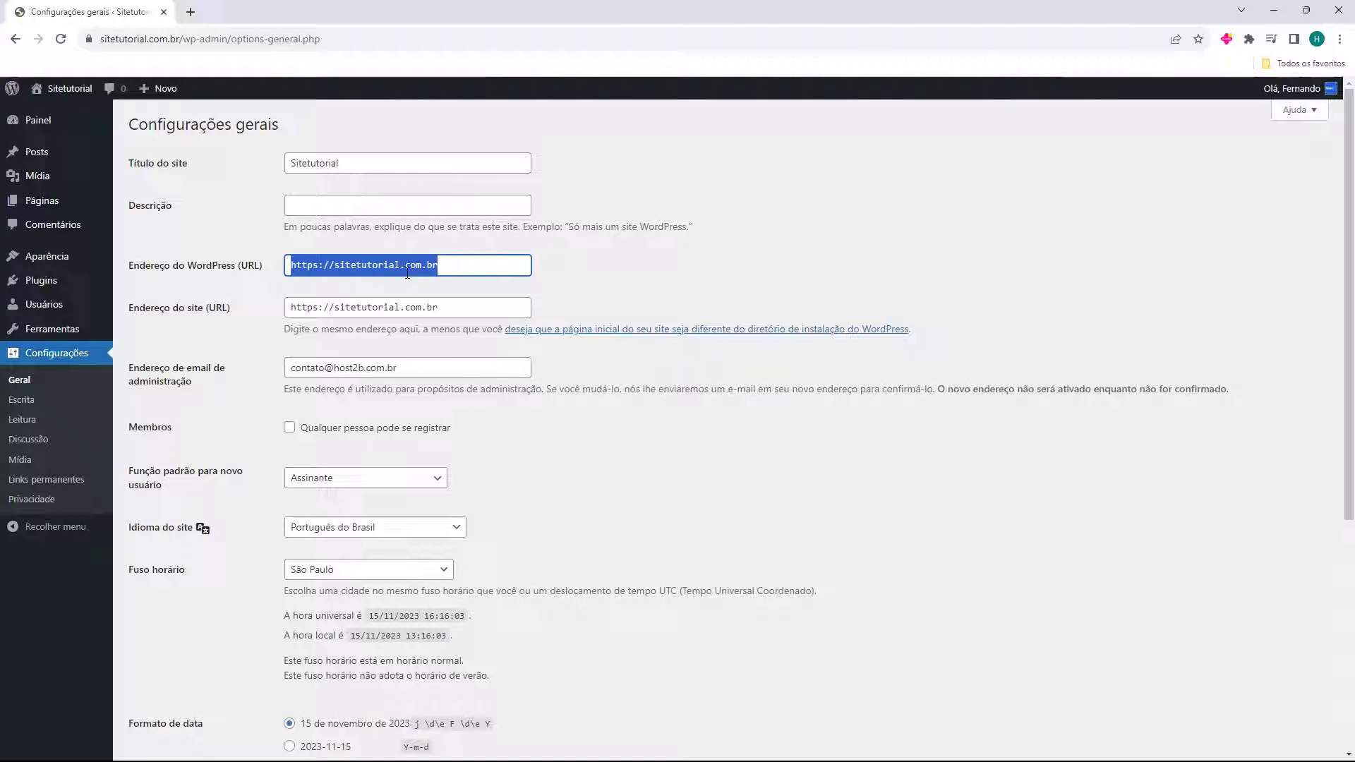
{"action": "left_click", "coordinate": [226, 280]}
{"action": "scroll", "coordinate": [169, 310], "scroll_direction": "down", "scroll_amount": 1}
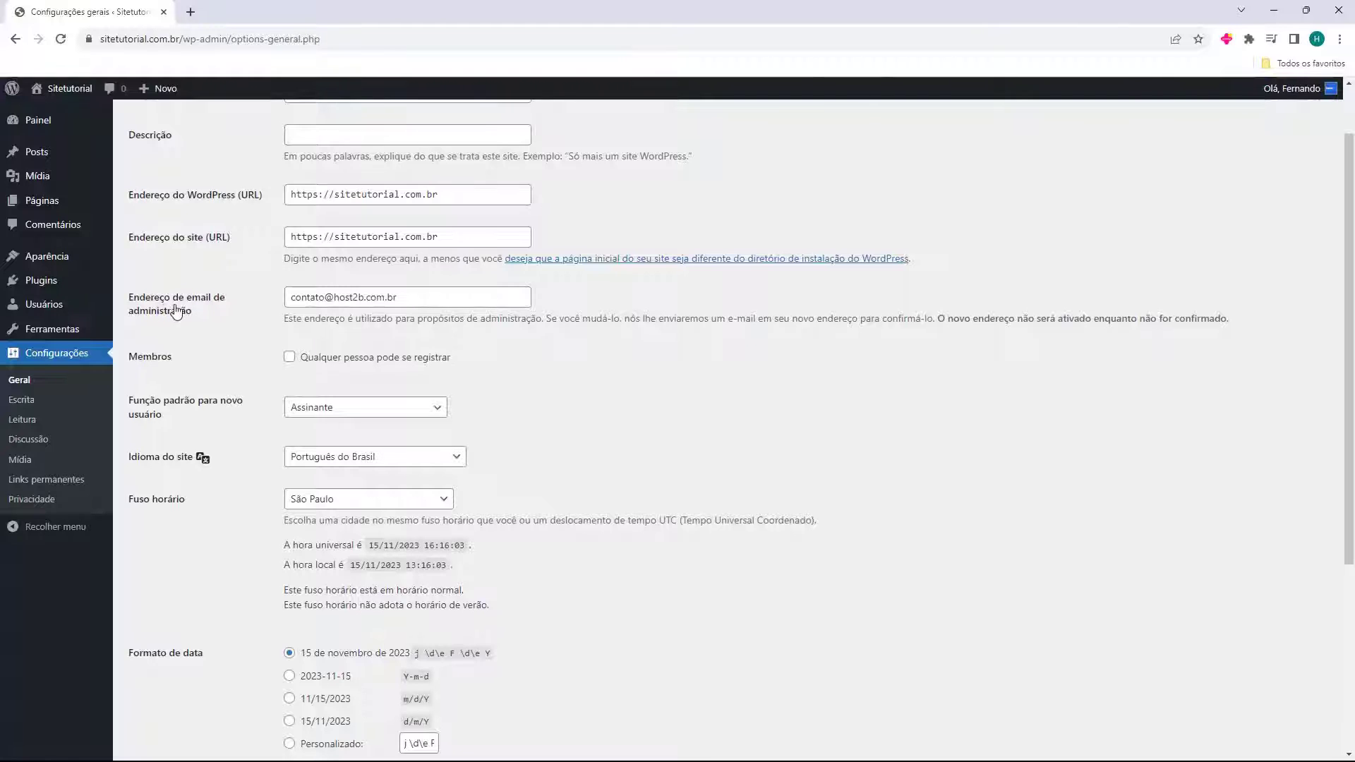
{"action": "double_click", "coordinate": [176, 355]}
{"action": "left_click", "coordinate": [176, 363]}
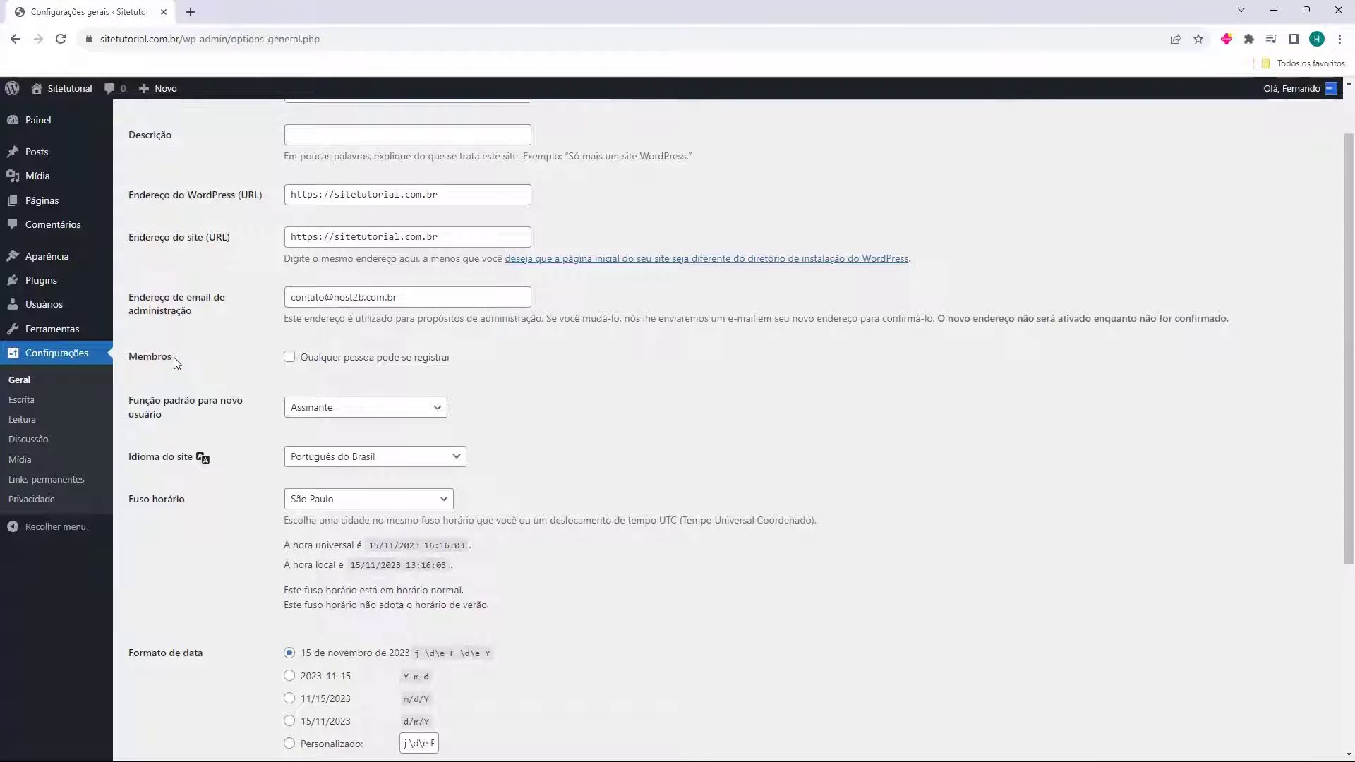
{"action": "scroll", "coordinate": [176, 362], "scroll_direction": "down", "scroll_amount": 1}
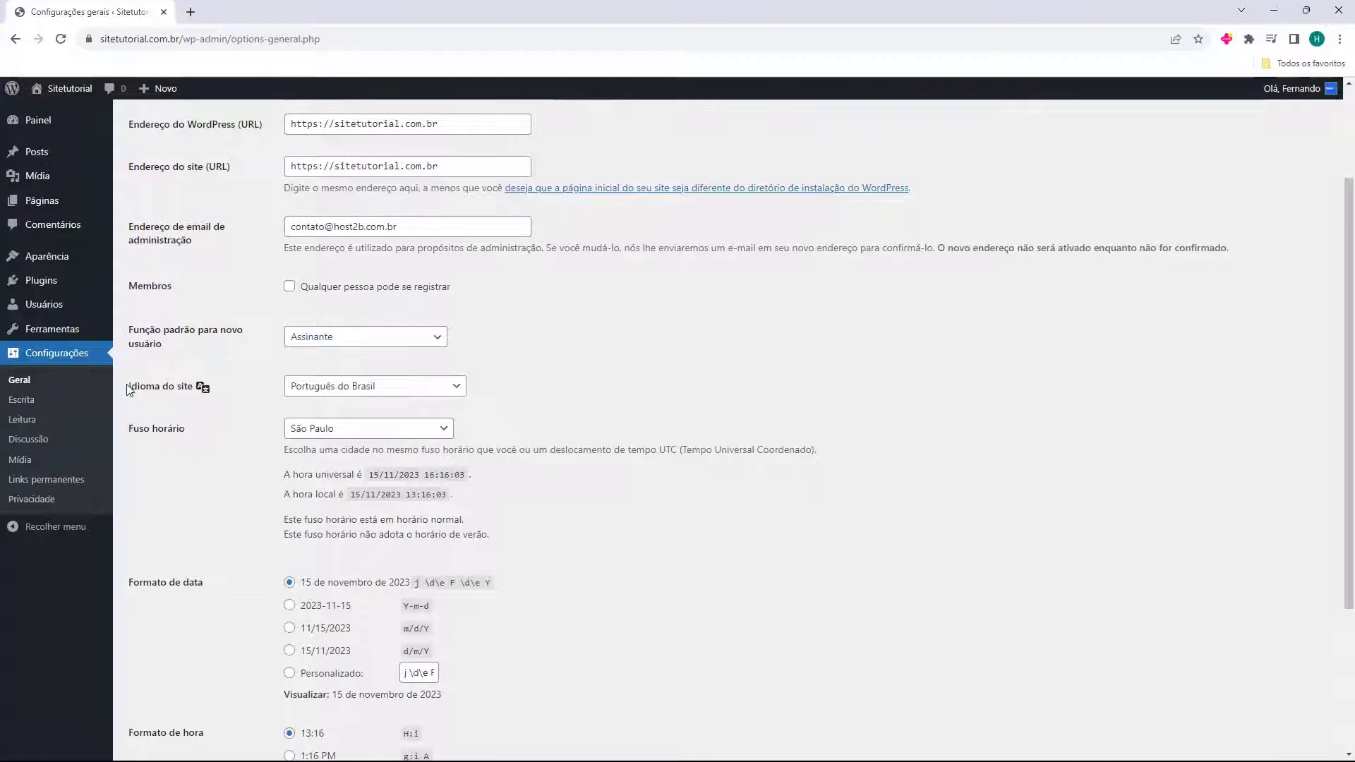
{"action": "scroll", "coordinate": [156, 371], "scroll_direction": "down", "scroll_amount": 1}
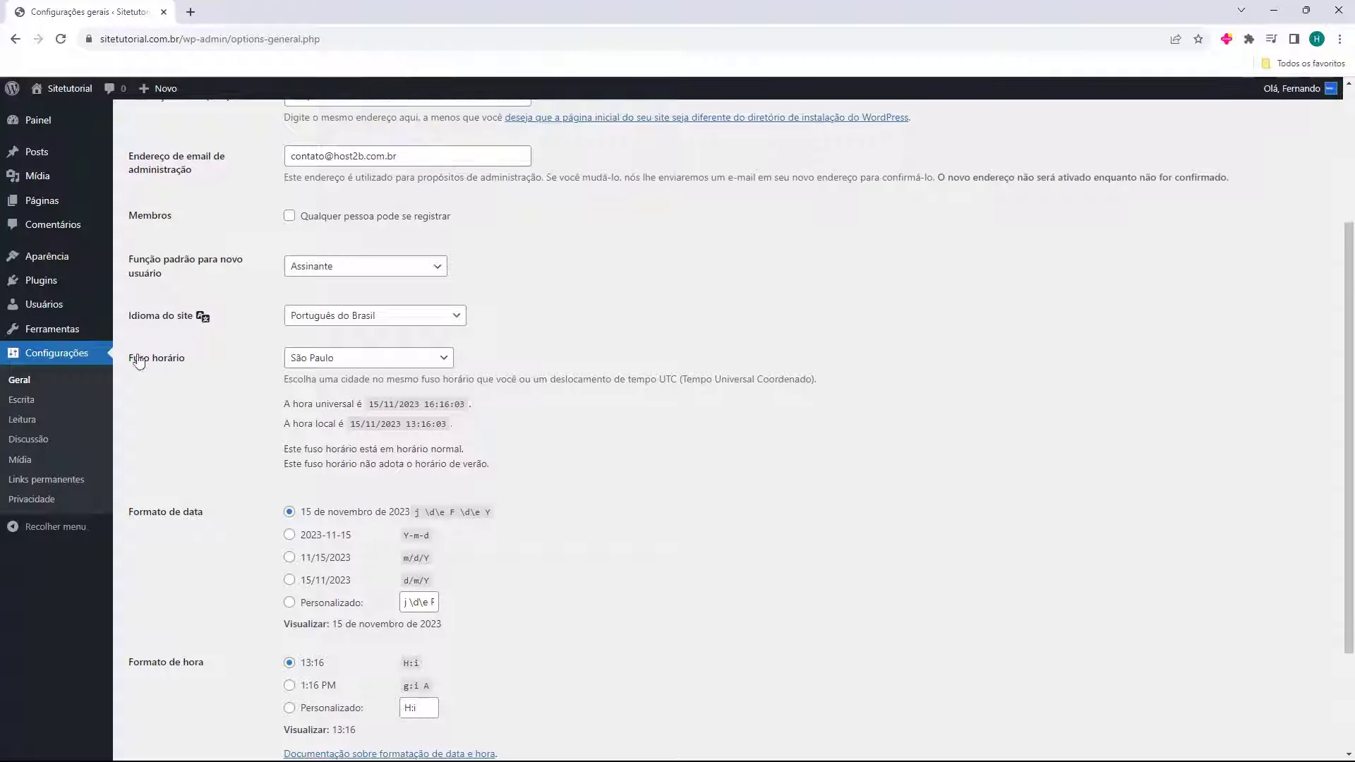
{"action": "scroll", "coordinate": [139, 361], "scroll_direction": "down", "scroll_amount": 1}
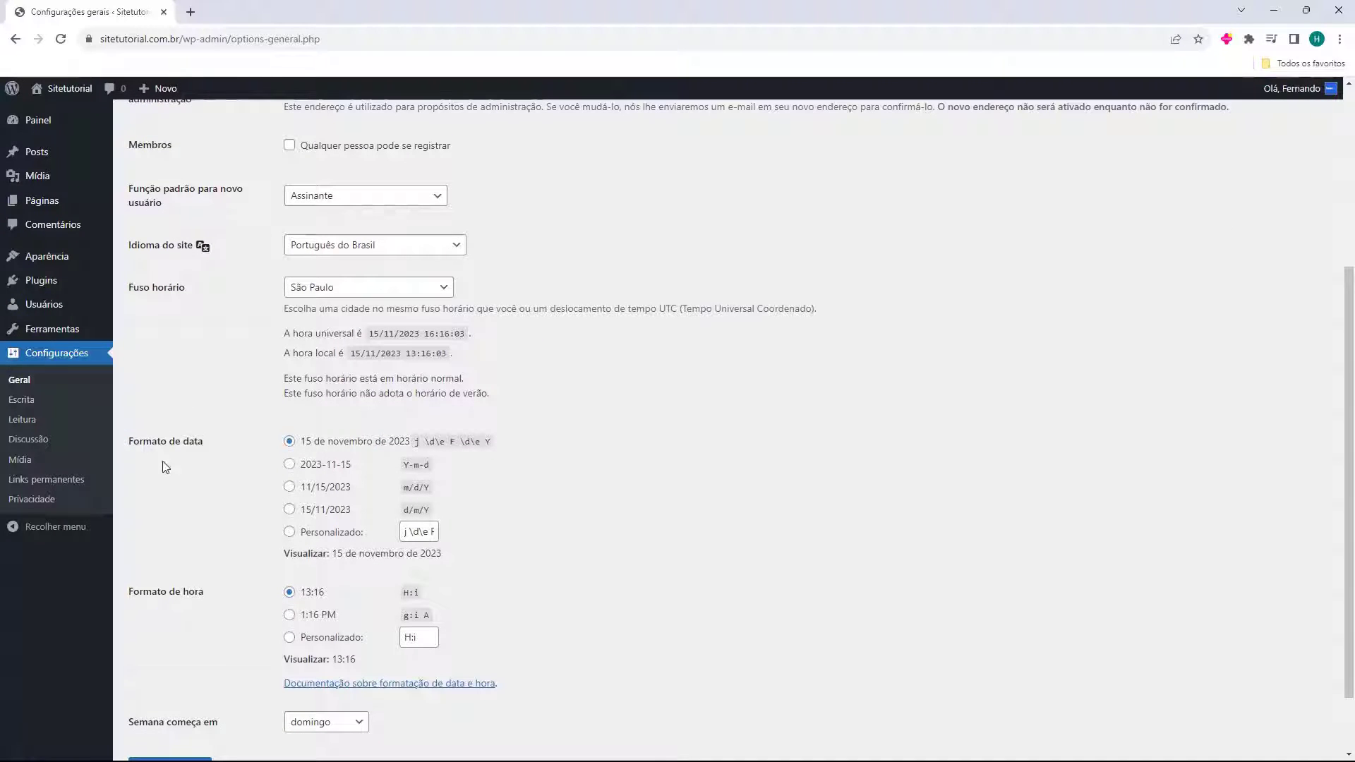
{"action": "scroll", "coordinate": [164, 467], "scroll_direction": "down", "scroll_amount": 1}
{"action": "scroll", "coordinate": [152, 429], "scroll_direction": "up", "scroll_amount": 5}
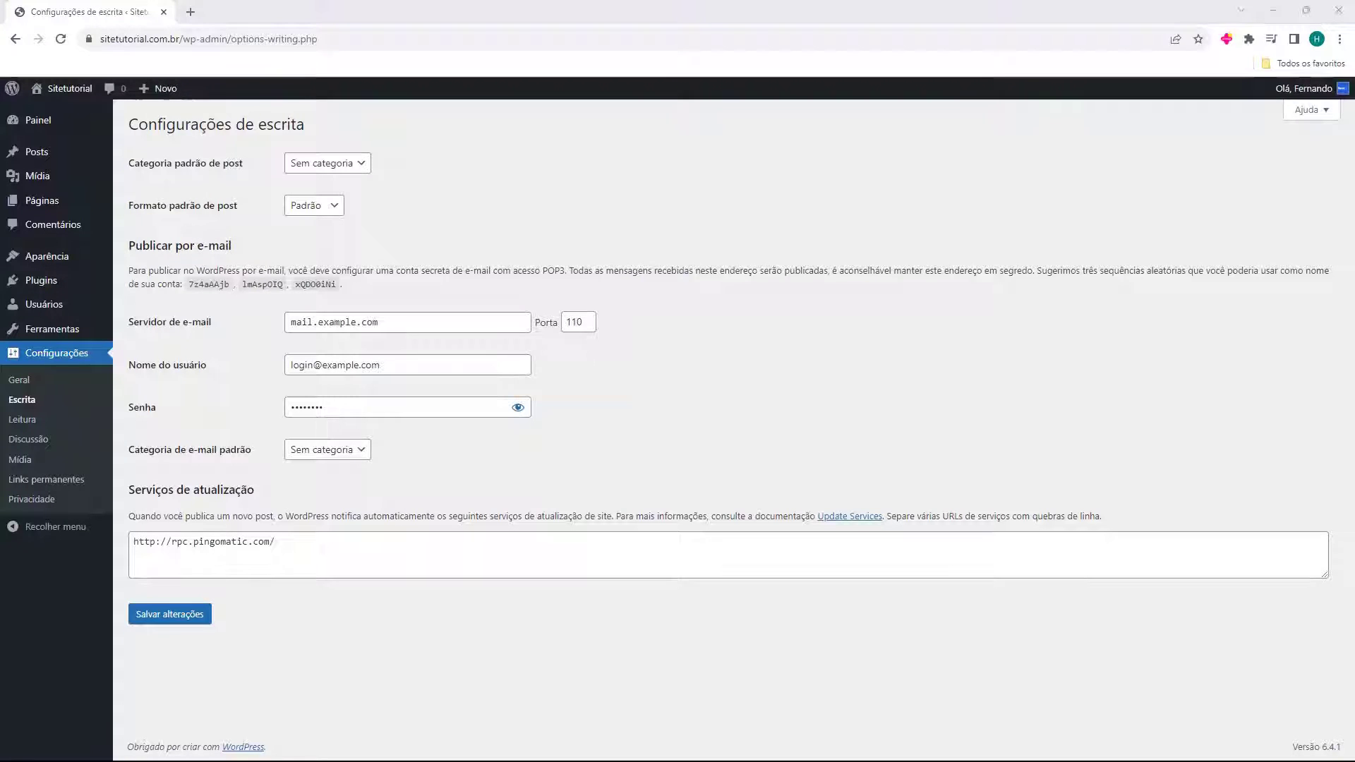
- Review the reading settings, and look through the discussion settings from the default post options down to the default avatars
{"action": "left_click", "coordinate": [57, 425]}
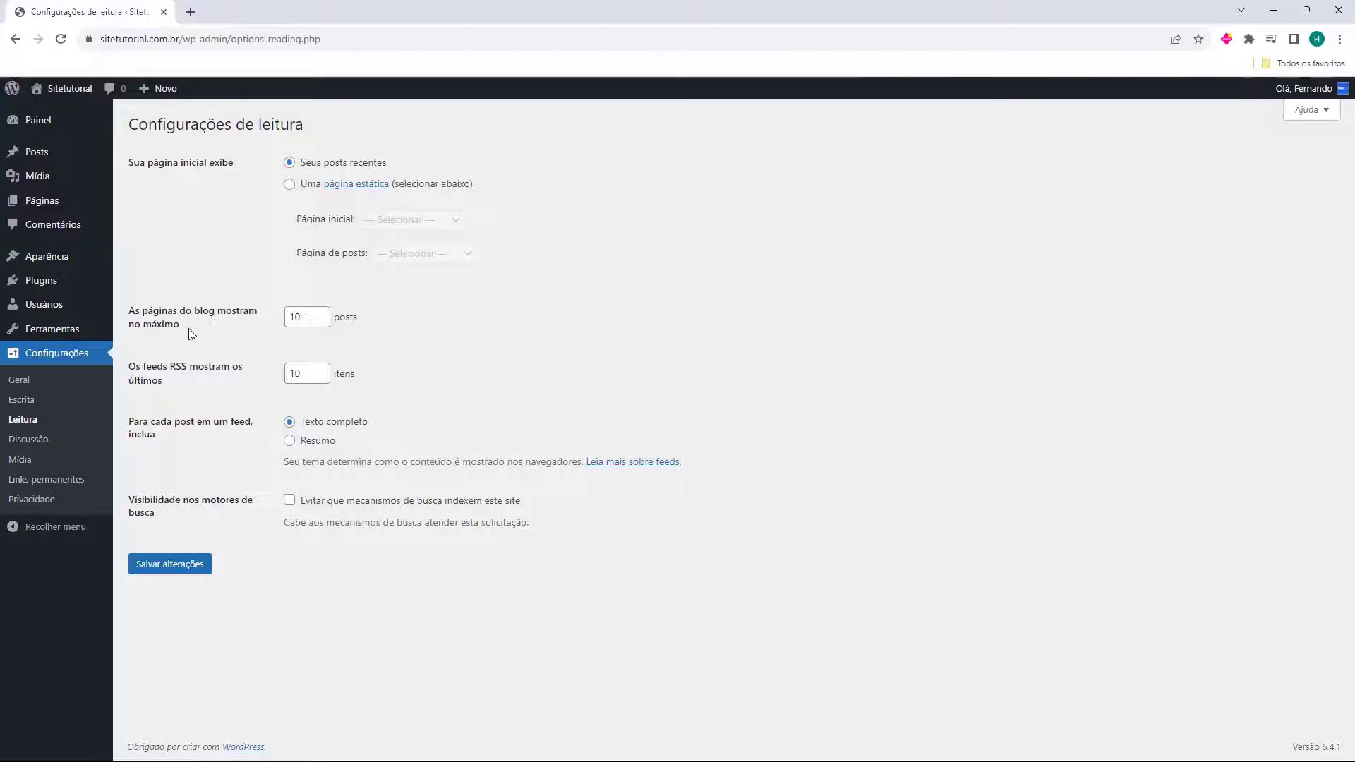
{"action": "left_click", "coordinate": [35, 446]}
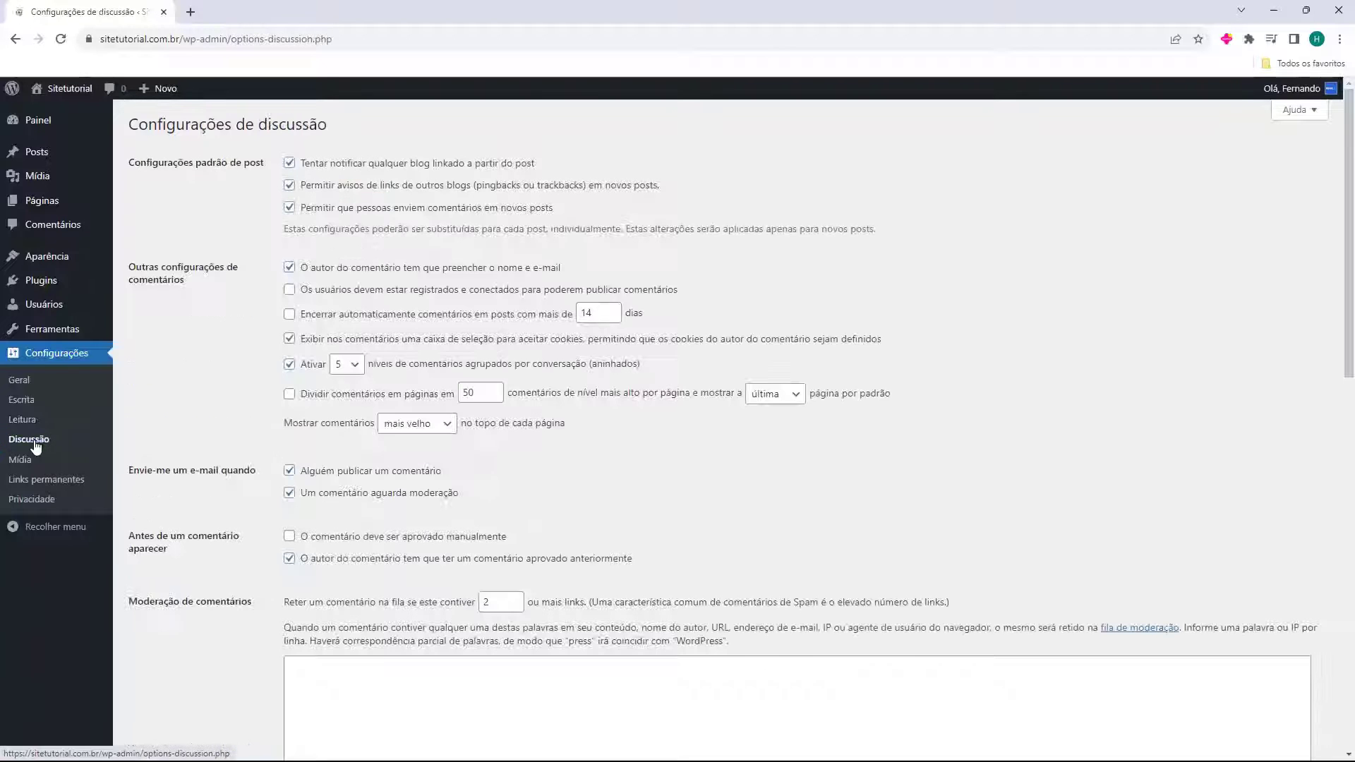
{"action": "scroll", "coordinate": [218, 417], "scroll_direction": "down", "scroll_amount": 10}
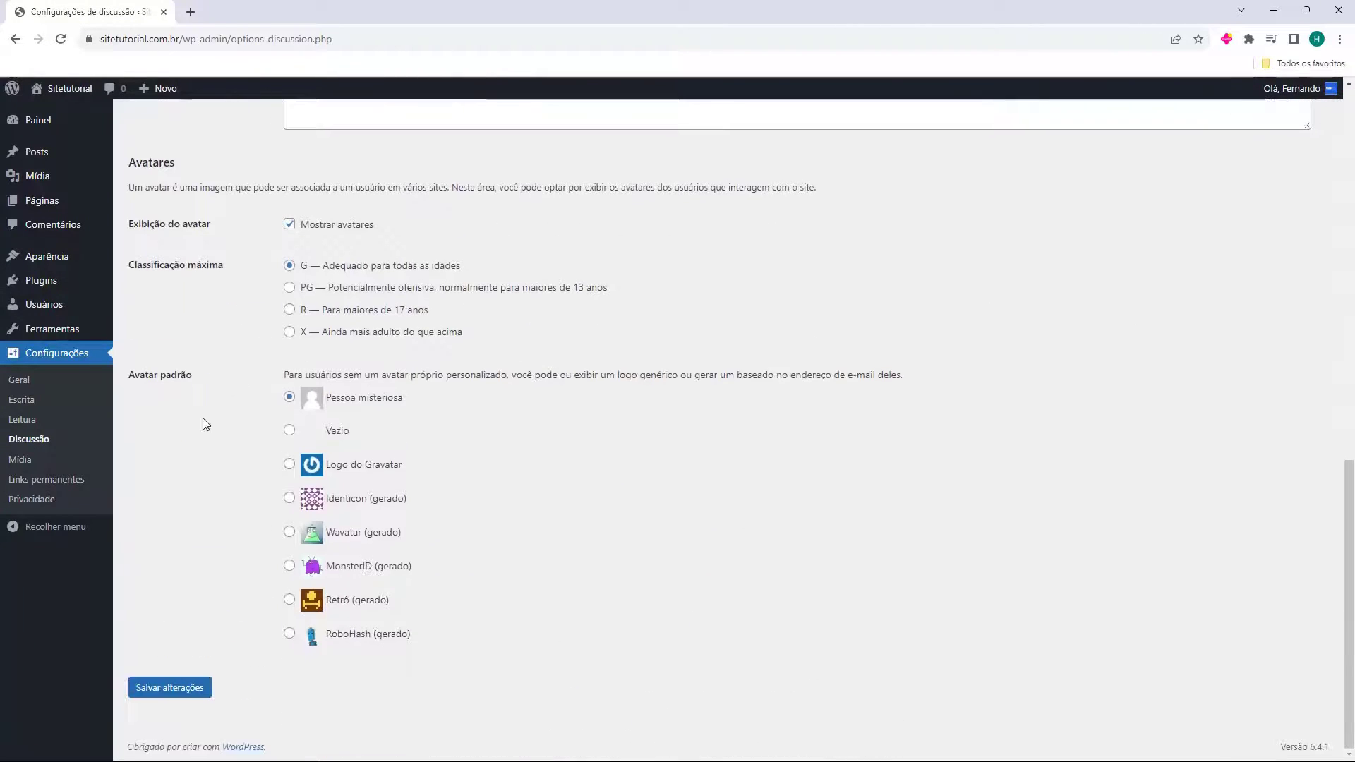
{"action": "scroll", "coordinate": [204, 423], "scroll_direction": "up", "scroll_amount": 10}
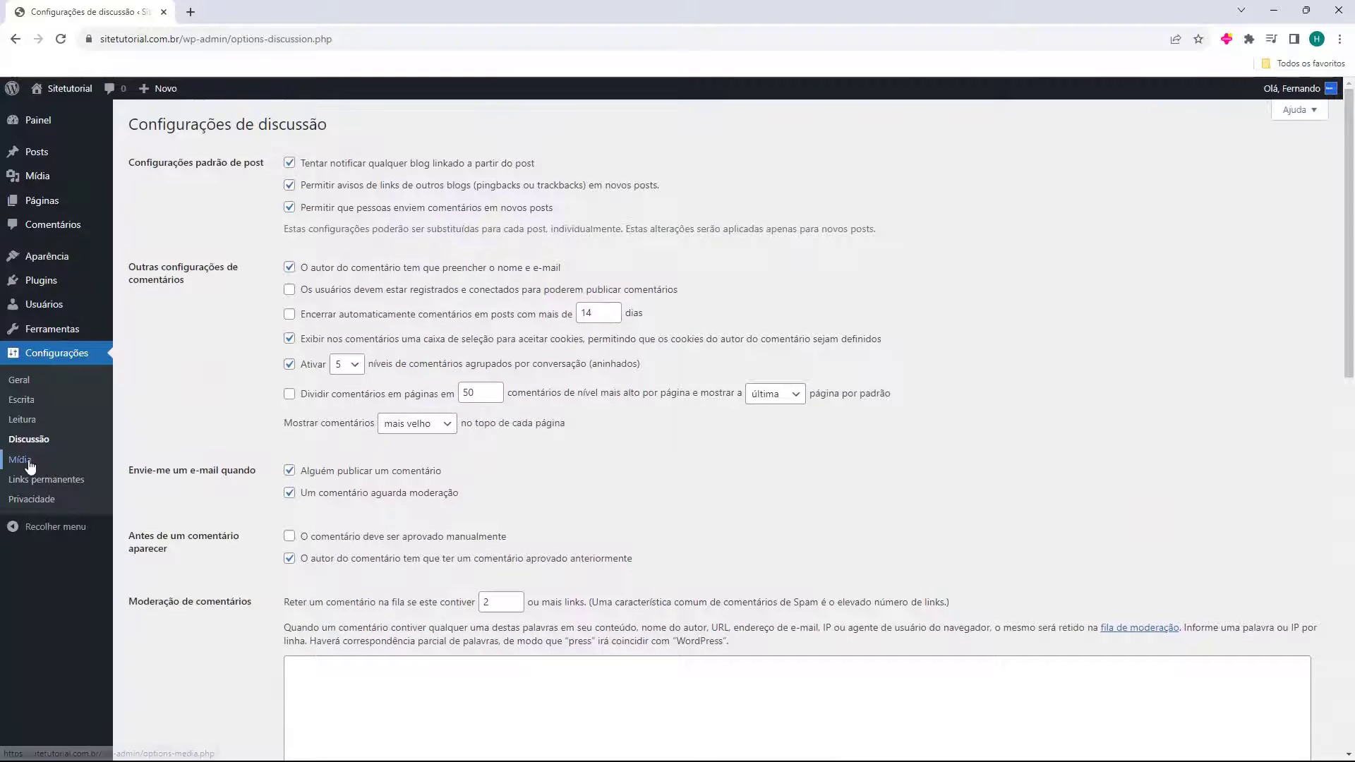
- Review the media settings for image sizes and the permalink settings for the URL structure and optional bases
{"action": "left_click", "coordinate": [28, 462]}
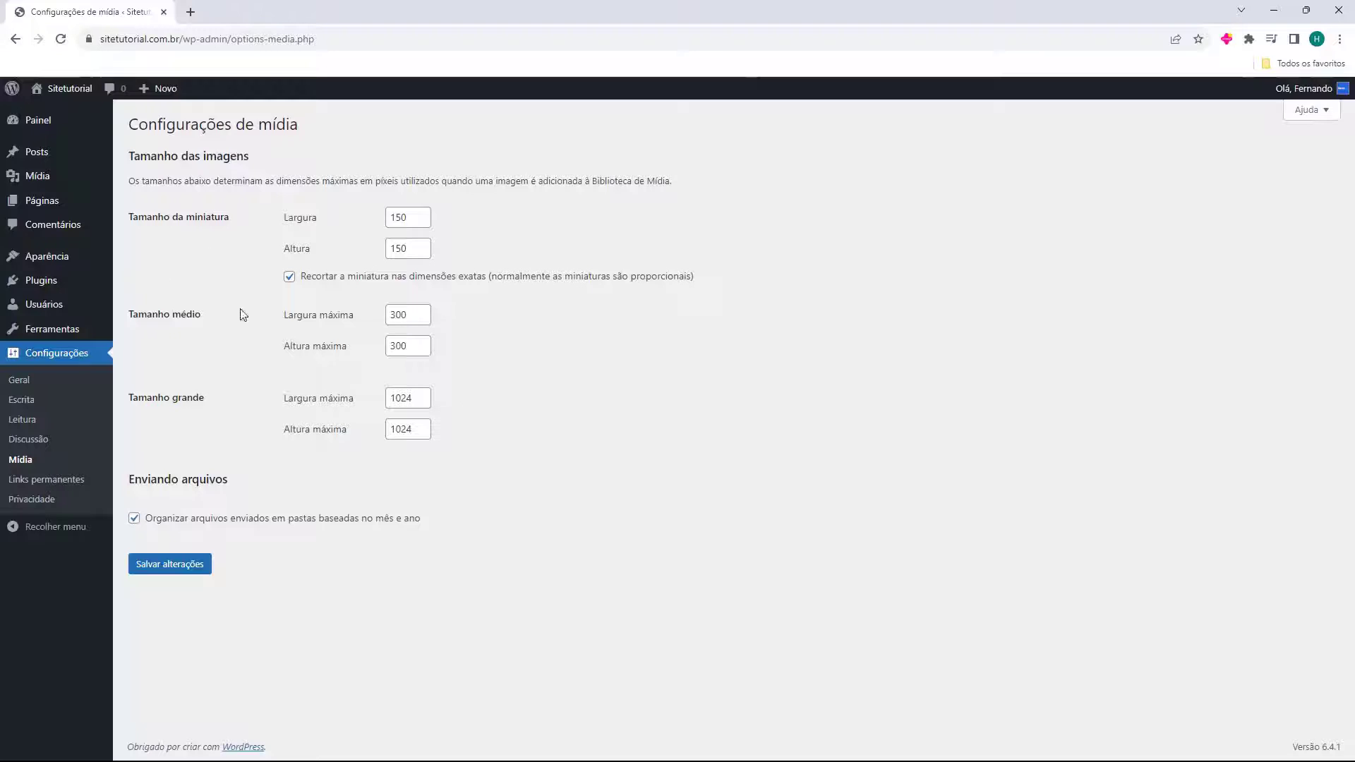
{"action": "left_click", "coordinate": [21, 482]}
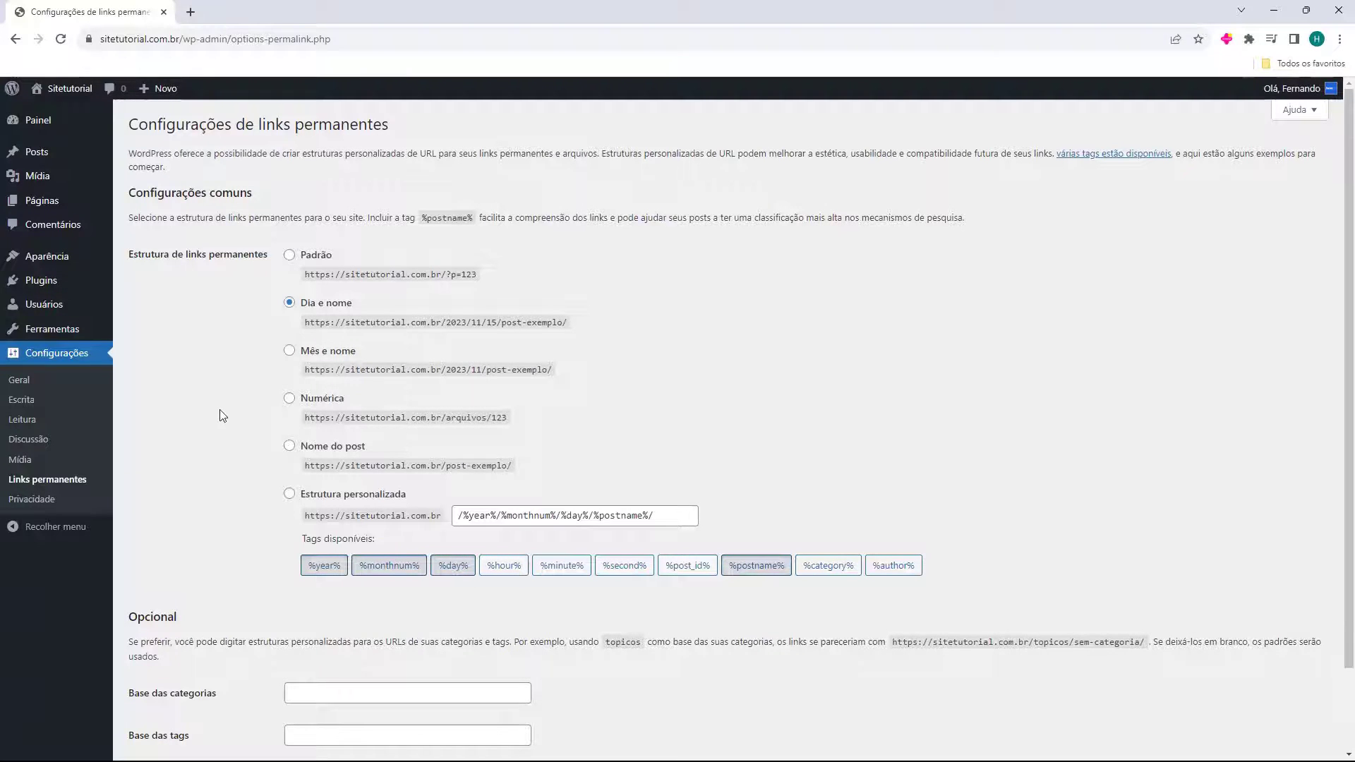
{"action": "scroll", "coordinate": [223, 416], "scroll_direction": "down", "scroll_amount": 1}
{"action": "scroll", "coordinate": [220, 415], "scroll_direction": "up", "scroll_amount": 1}
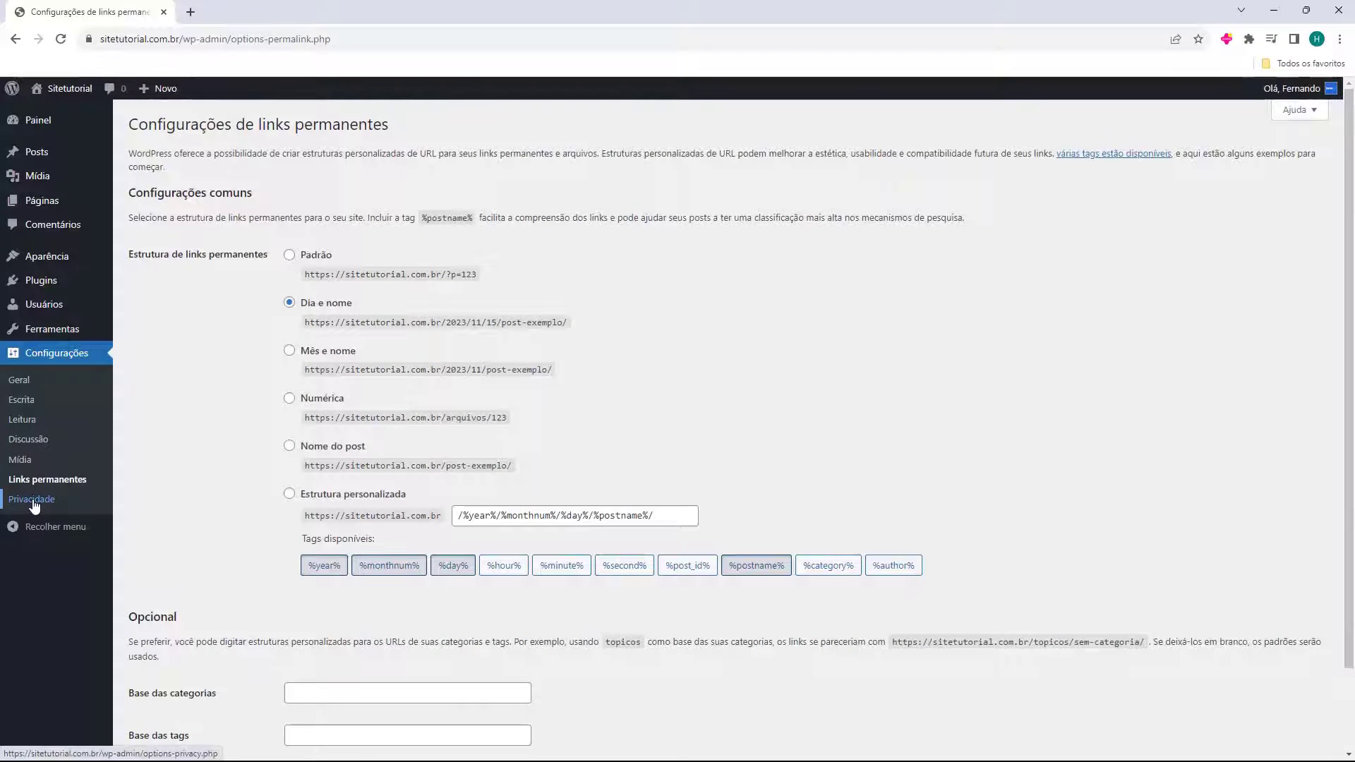
- Review the privacy settings, briefly check the policy guide, and return to the main dashboard page
{"action": "left_click", "coordinate": [32, 501]}
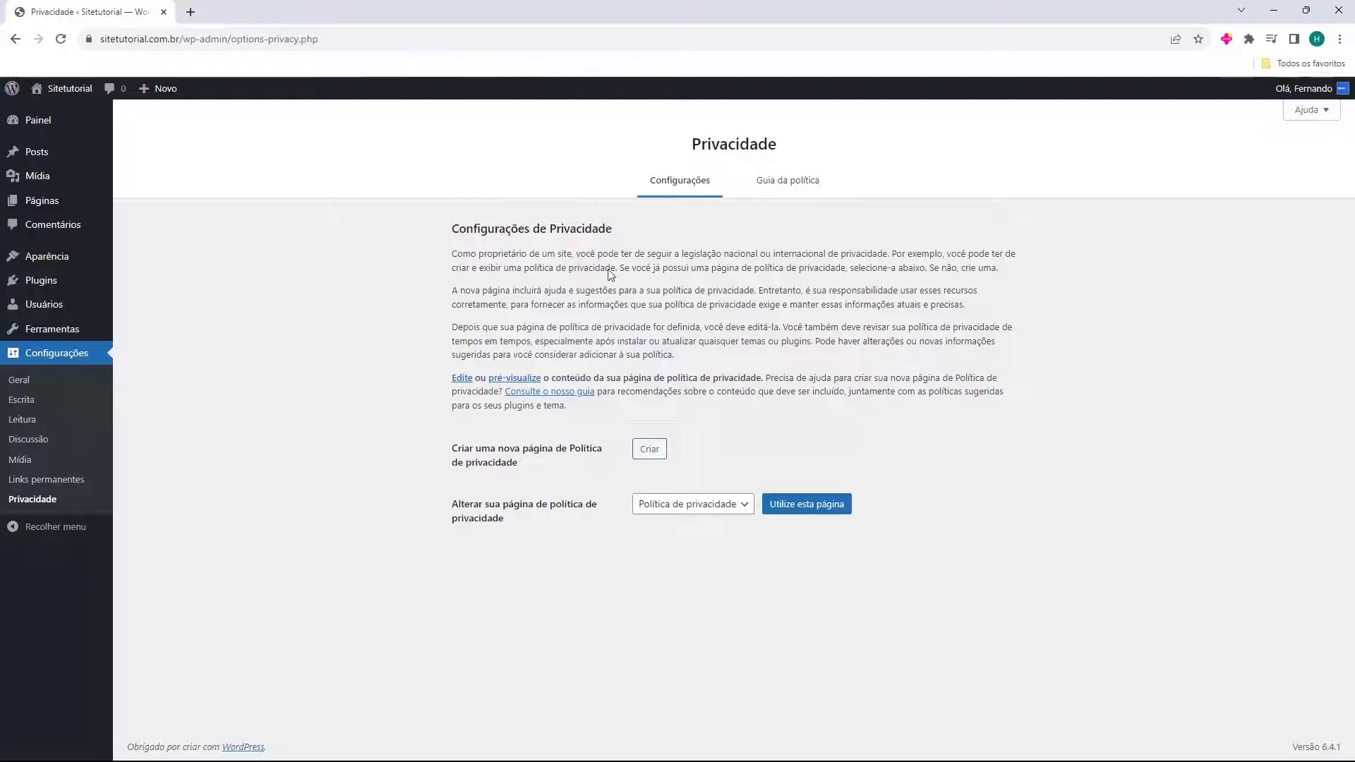
{"action": "left_click", "coordinate": [784, 180]}
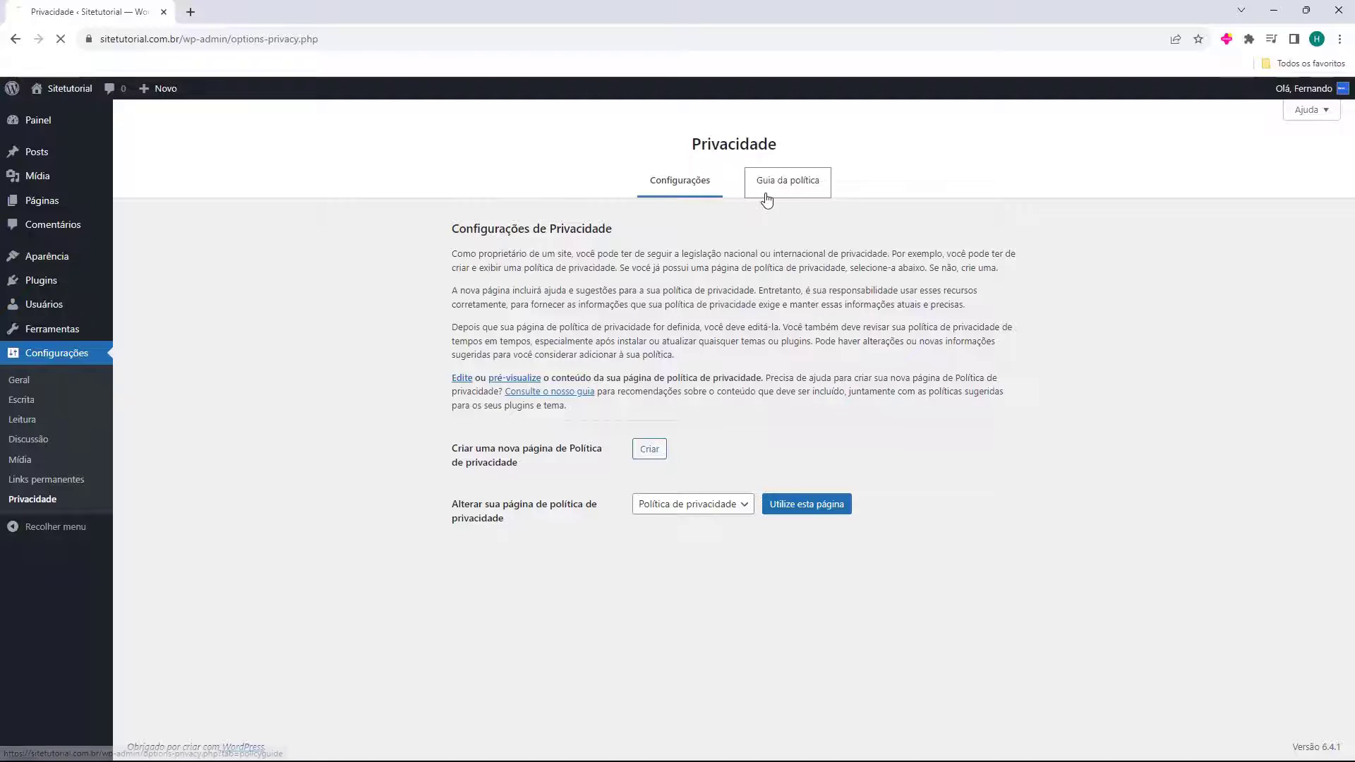
{"action": "left_click", "coordinate": [695, 170]}
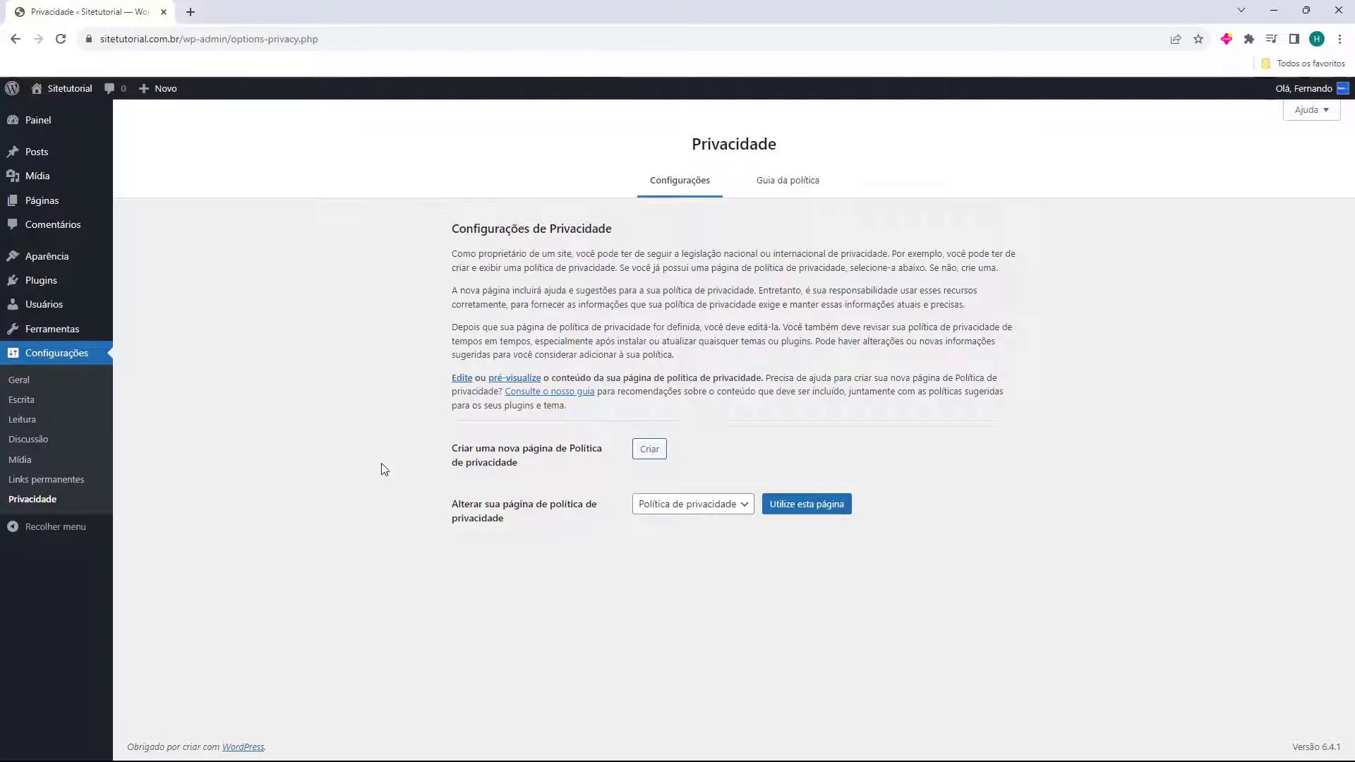
{"action": "left_click", "coordinate": [42, 123]}
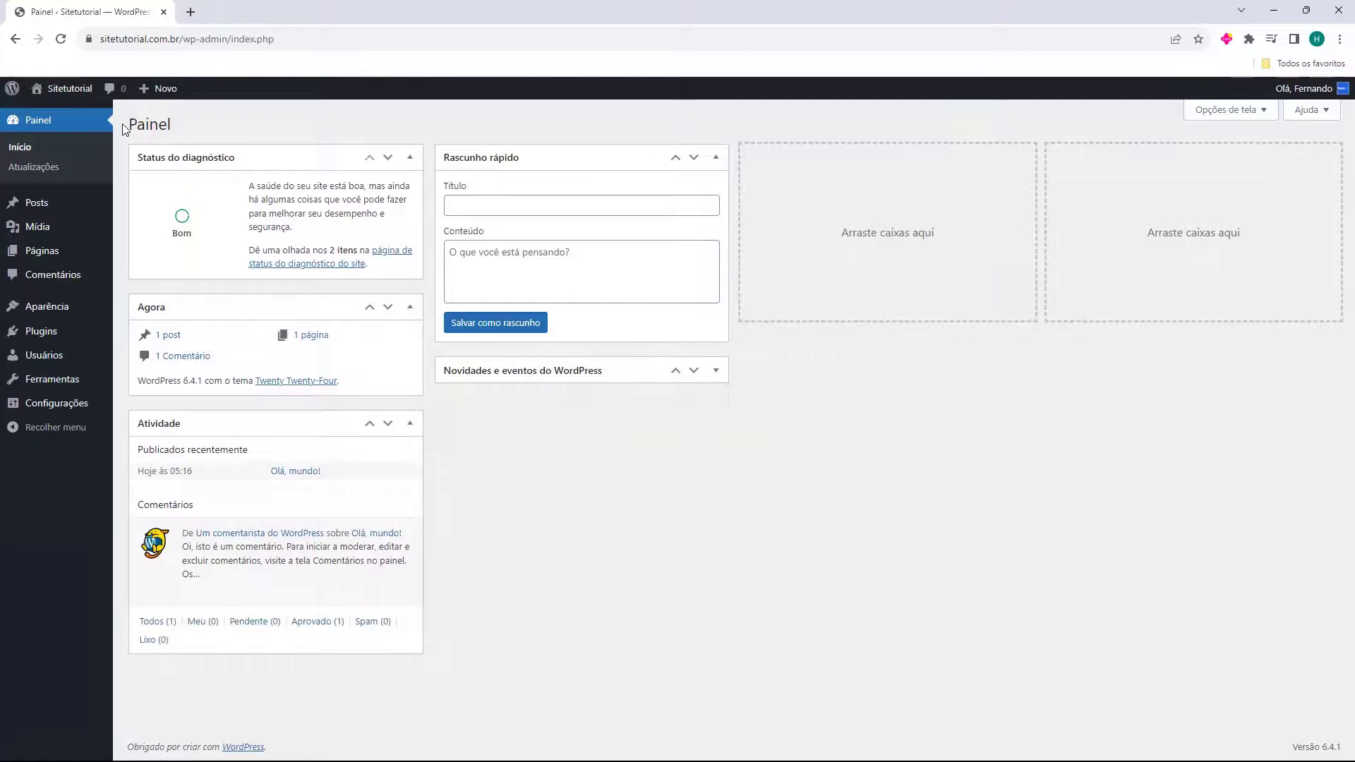
{"action": "left_click", "coordinate": [37, 134]}
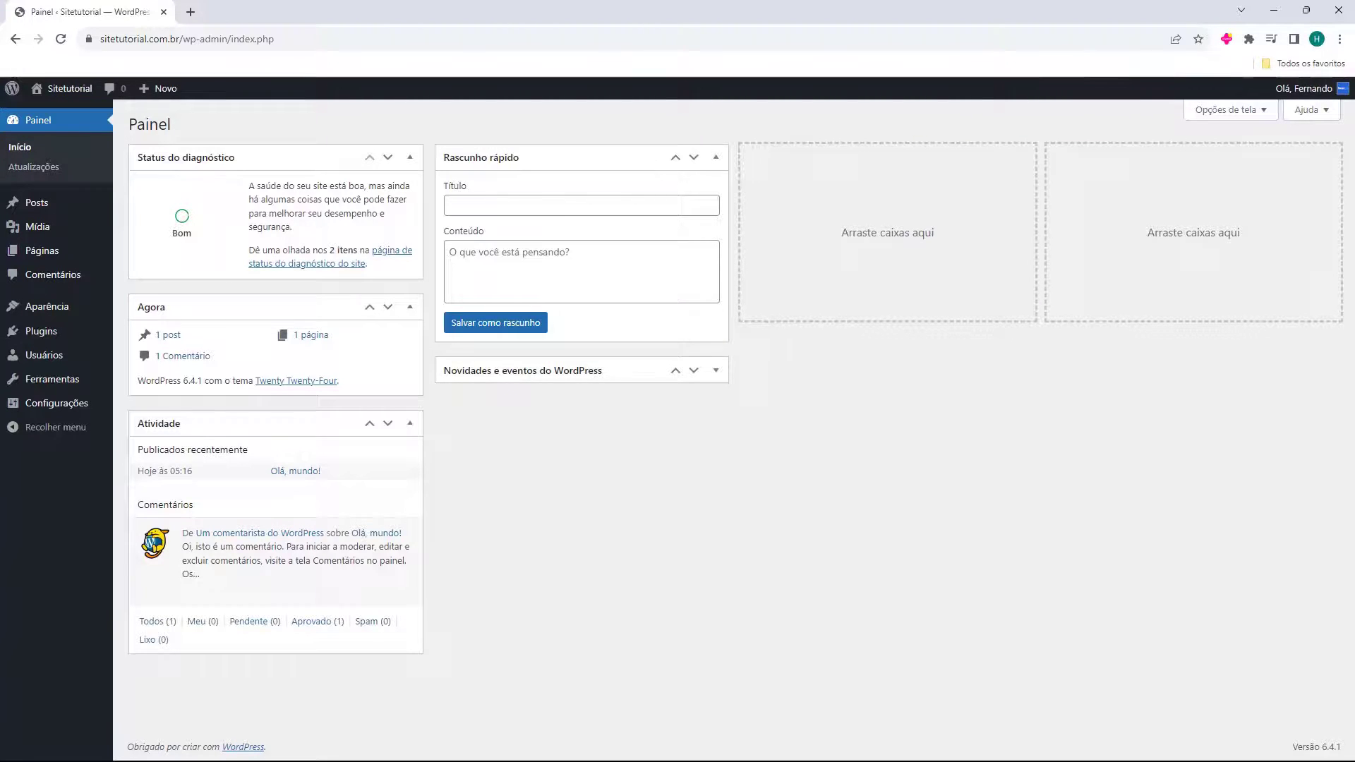